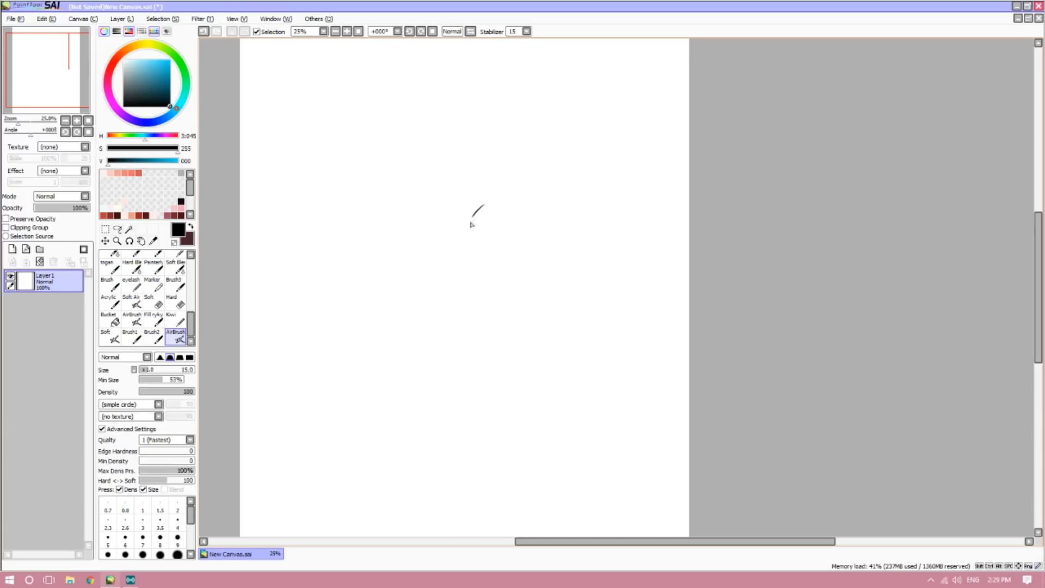
- Set the AirBrush density to 71 and sketch the upper eyelid with its lashes and a curved brow line
left_click_drag(188, 396, 178, 395)
mouse_move(483, 205)
left_mouse_down()
mouse_move(518, 202)
mouse_move(532, 219)
left_mouse_up()
mouse_move(490, 202)
left_mouse_down()
mouse_move(466, 180)
mouse_move(443, 216)
mouse_move(491, 176)
mouse_move(512, 192)
mouse_move(470, 219)
mouse_move(489, 195)
mouse_move(511, 198)
mouse_move(477, 168)
mouse_move(540, 190)
left_mouse_up()
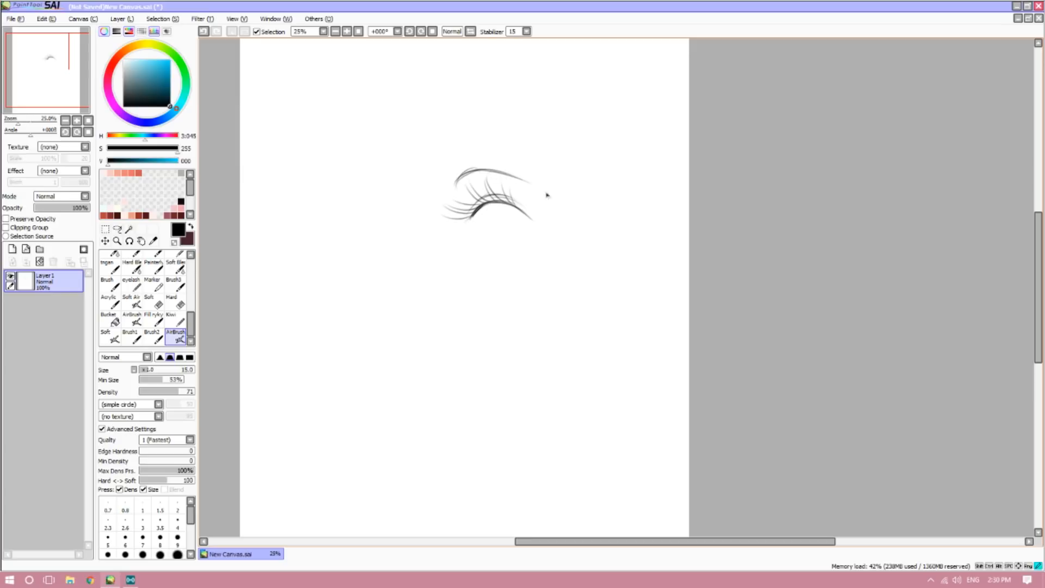
- Sketch the lower eyelid and inner corner, and thicken the upper lash line into a pointed outer wing
mouse_move(480, 240)
left_mouse_down()
mouse_move(502, 245)
mouse_move(478, 239)
mouse_move(533, 232)
mouse_move(510, 245)
mouse_move(529, 229)
mouse_move(515, 243)
mouse_move(544, 225)
mouse_move(513, 209)
mouse_move(538, 228)
left_mouse_up()
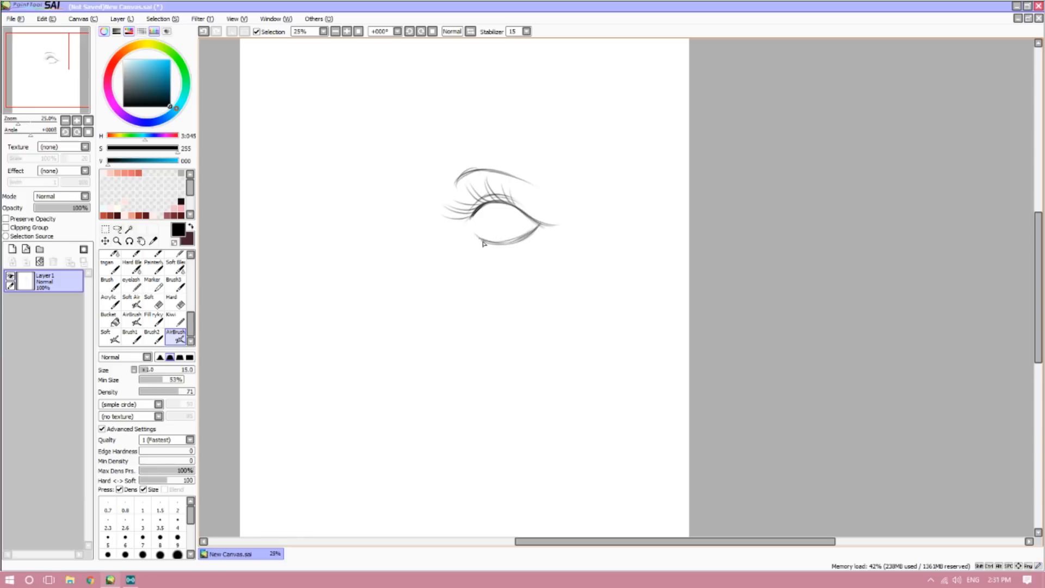
mouse_move(480, 240)
left_mouse_down()
mouse_move(464, 236)
mouse_move(474, 236)
left_mouse_up()
left_click_drag(481, 206, 478, 209)
left_click_drag(469, 219, 460, 240)
mouse_move(504, 204)
left_mouse_down()
mouse_move(481, 210)
mouse_move(560, 224)
left_mouse_up()
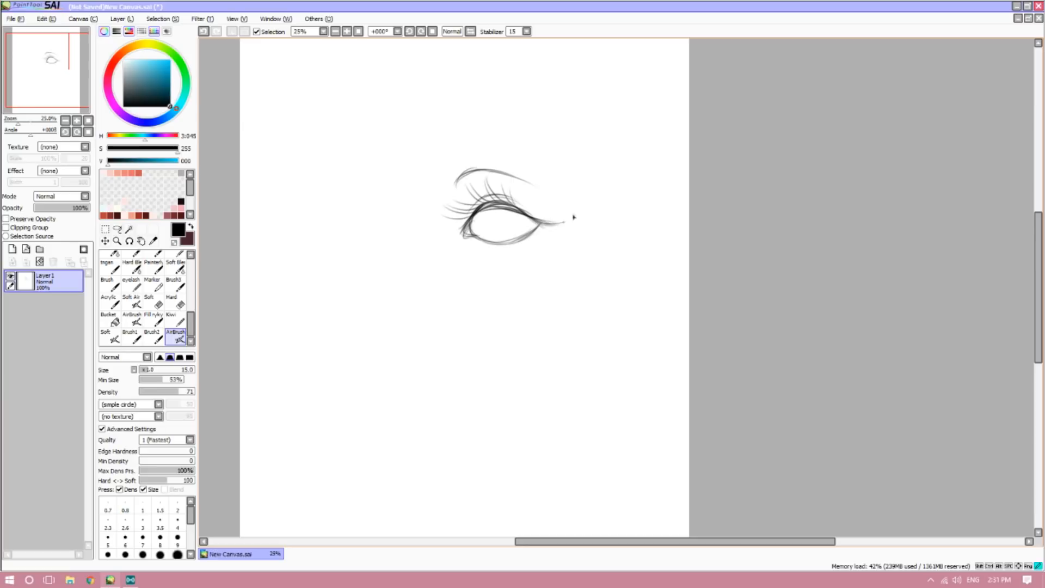
left_click_drag(497, 209, 472, 221)
mouse_move(492, 212)
left_mouse_down()
mouse_move(479, 213)
mouse_move(555, 224)
left_mouse_up()
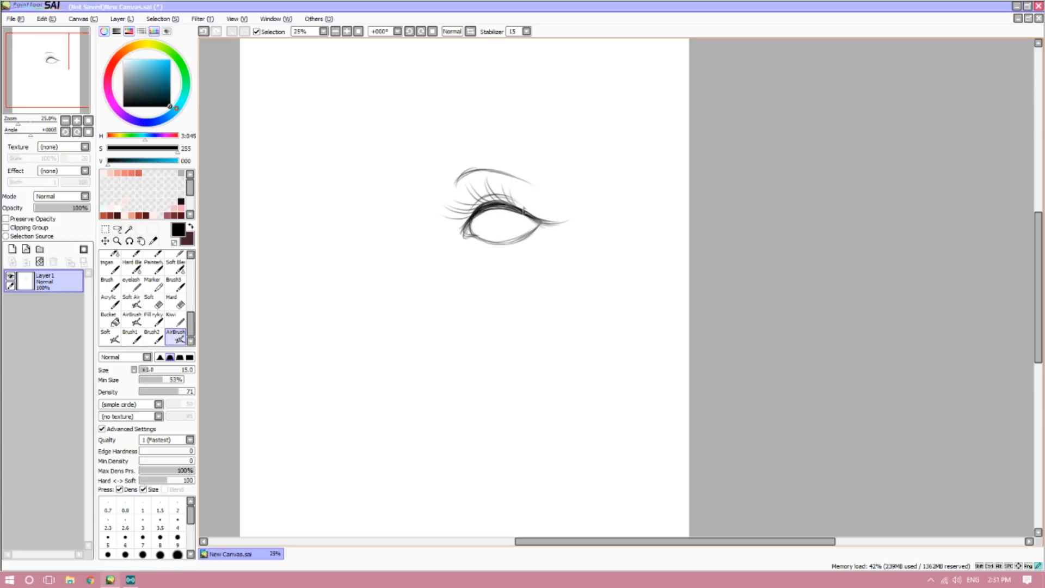
- Add short lower lashes and a circular iris to the eye, and build up the eyebrow with more strokes
mouse_move(479, 248)
left_mouse_down()
mouse_move(476, 261)
mouse_move(512, 261)
left_mouse_up()
mouse_move(519, 247)
left_mouse_down()
mouse_move(518, 261)
mouse_move(552, 243)
left_mouse_up()
left_click_drag(544, 231, 557, 239)
mouse_move(488, 211)
left_mouse_down()
mouse_move(491, 245)
mouse_move(493, 213)
mouse_move(482, 221)
mouse_move(517, 232)
mouse_move(492, 241)
mouse_move(480, 230)
mouse_move(514, 241)
mouse_move(523, 212)
mouse_move(510, 242)
left_mouse_up()
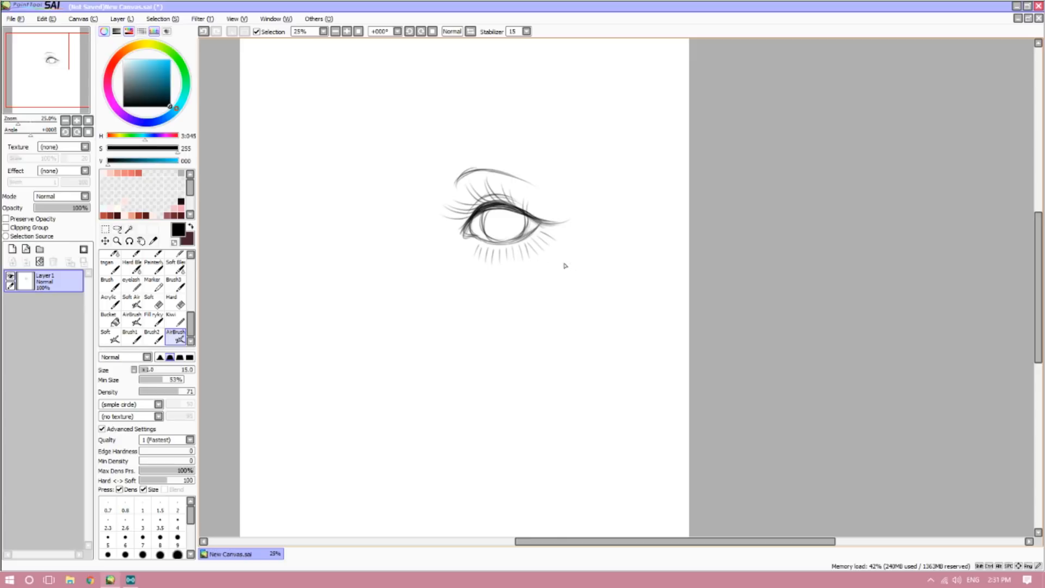
mouse_move(449, 188)
left_mouse_down()
mouse_move(470, 171)
mouse_move(457, 183)
mouse_move(552, 185)
left_mouse_up()
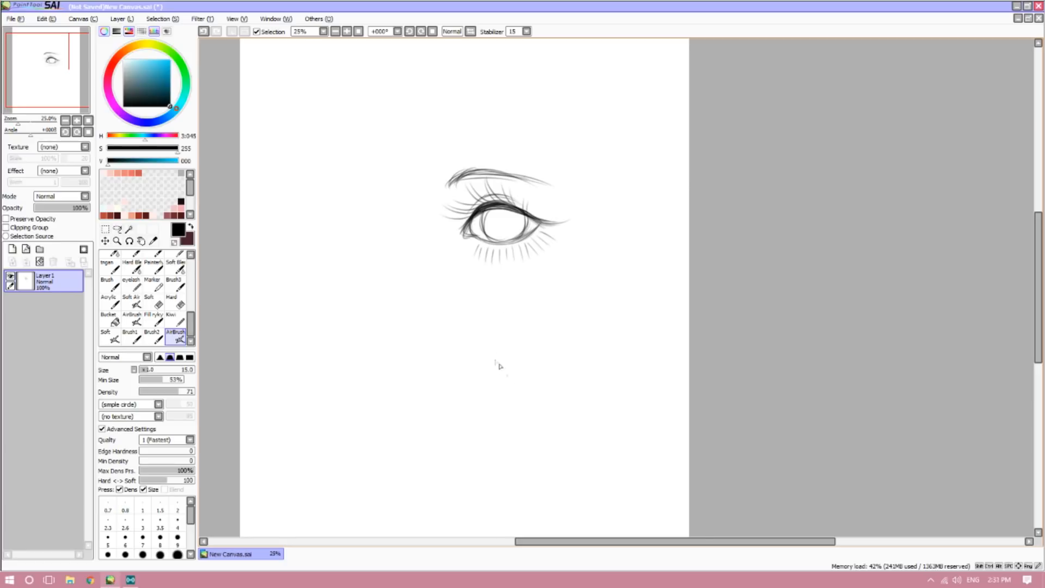
- Sketch a second eye with brow, iris and lower lashes below the first, and erase it with the Hard eraser
mouse_move(489, 342)
left_mouse_down()
mouse_move(468, 362)
mouse_move(501, 346)
mouse_move(478, 348)
mouse_move(511, 344)
mouse_move(496, 344)
mouse_move(549, 380)
left_mouse_up()
mouse_move(480, 352)
left_mouse_down()
mouse_move(460, 368)
mouse_move(500, 340)
mouse_move(460, 375)
mouse_move(466, 365)
mouse_move(475, 379)
mouse_move(466, 374)
mouse_move(536, 374)
mouse_move(497, 379)
mouse_move(530, 370)
mouse_move(465, 362)
mouse_move(482, 348)
mouse_move(460, 334)
mouse_move(474, 355)
mouse_move(464, 362)
mouse_move(507, 343)
mouse_move(470, 348)
mouse_move(517, 350)
mouse_move(502, 340)
mouse_move(529, 362)
mouse_move(500, 344)
mouse_move(532, 363)
left_mouse_up()
mouse_move(470, 317)
left_mouse_down()
mouse_move(465, 356)
mouse_move(475, 341)
mouse_move(466, 353)
mouse_move(503, 340)
mouse_move(468, 355)
mouse_move(439, 316)
mouse_move(519, 323)
mouse_move(487, 322)
mouse_move(545, 339)
mouse_move(442, 310)
left_mouse_up()
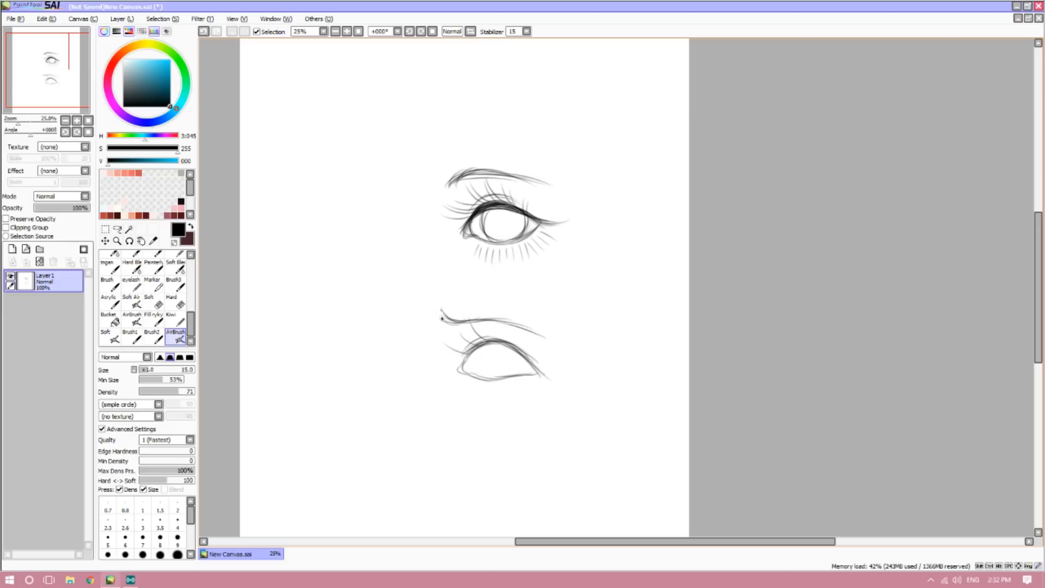
mouse_move(479, 377)
left_mouse_down()
mouse_move(522, 385)
mouse_move(478, 378)
mouse_move(499, 376)
mouse_move(489, 347)
mouse_move(497, 377)
mouse_move(520, 352)
mouse_move(463, 360)
mouse_move(492, 343)
mouse_move(475, 350)
mouse_move(526, 353)
mouse_move(499, 339)
mouse_move(546, 376)
left_mouse_up()
left_click_drag(481, 382, 481, 392)
left_click_drag(486, 383, 531, 383)
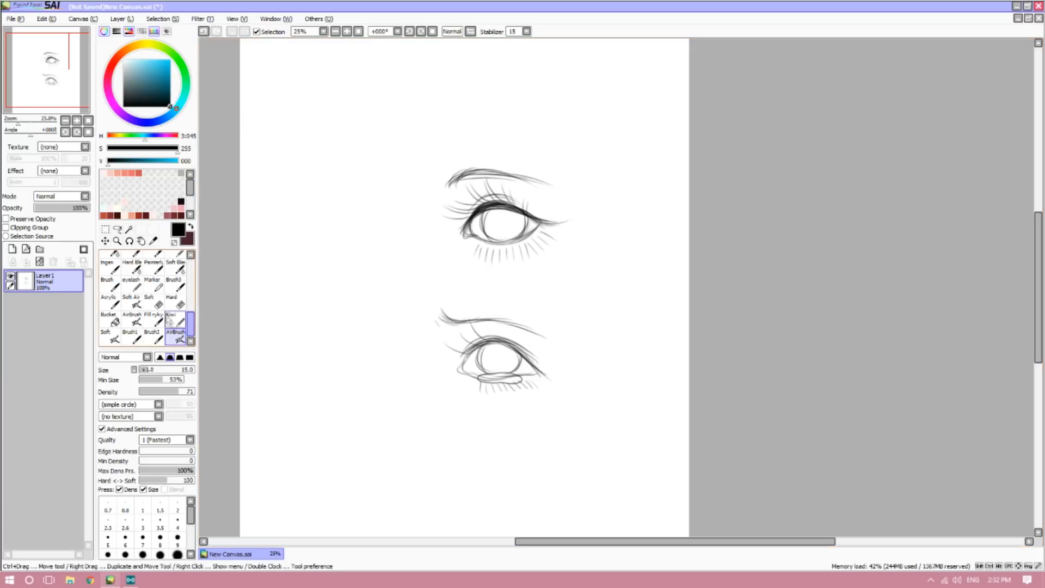
left_click(173, 303)
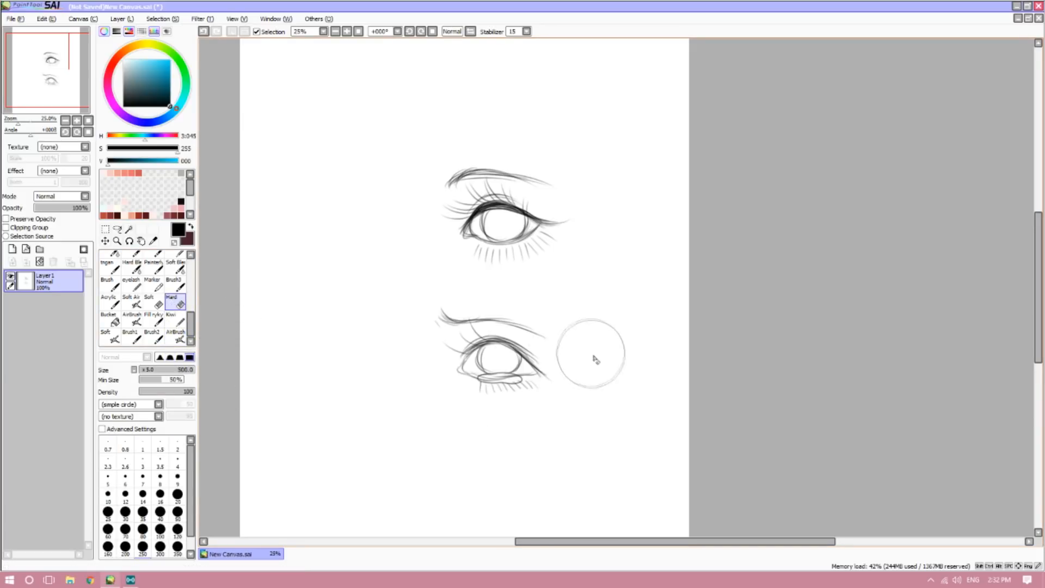
mouse_move(595, 360)
left_mouse_down()
mouse_move(432, 324)
mouse_move(547, 379)
mouse_move(519, 351)
left_mouse_up()
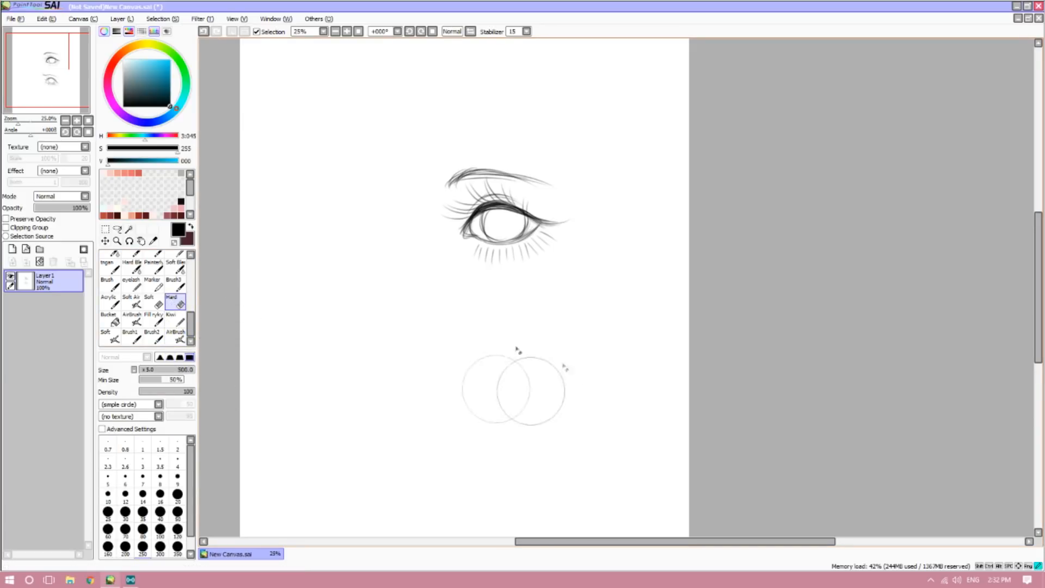
- Add a new layer and place it below the eye sketch layer
left_click(77, 120)
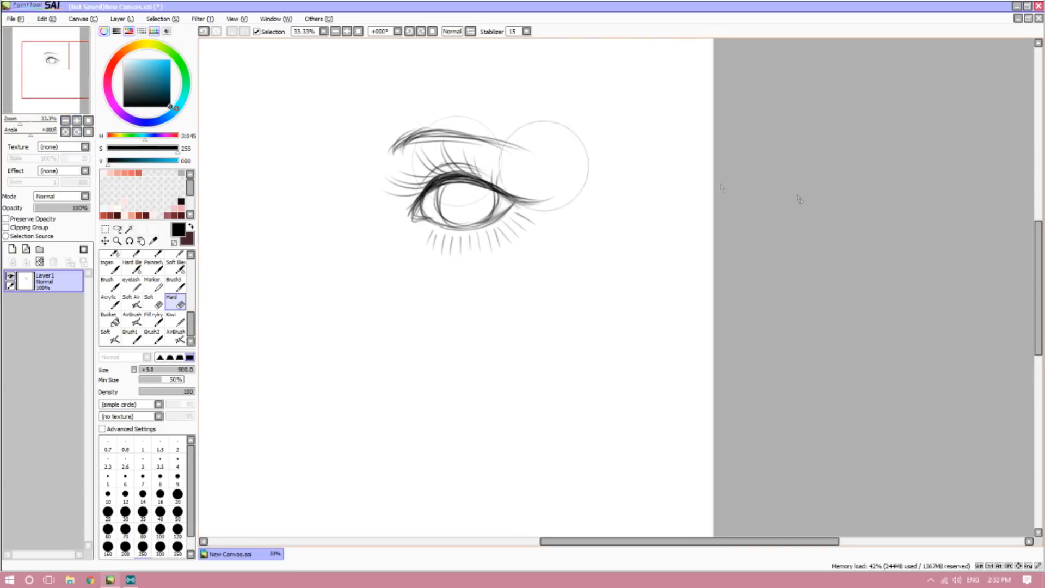
left_click_drag(1036, 277, 1036, 264)
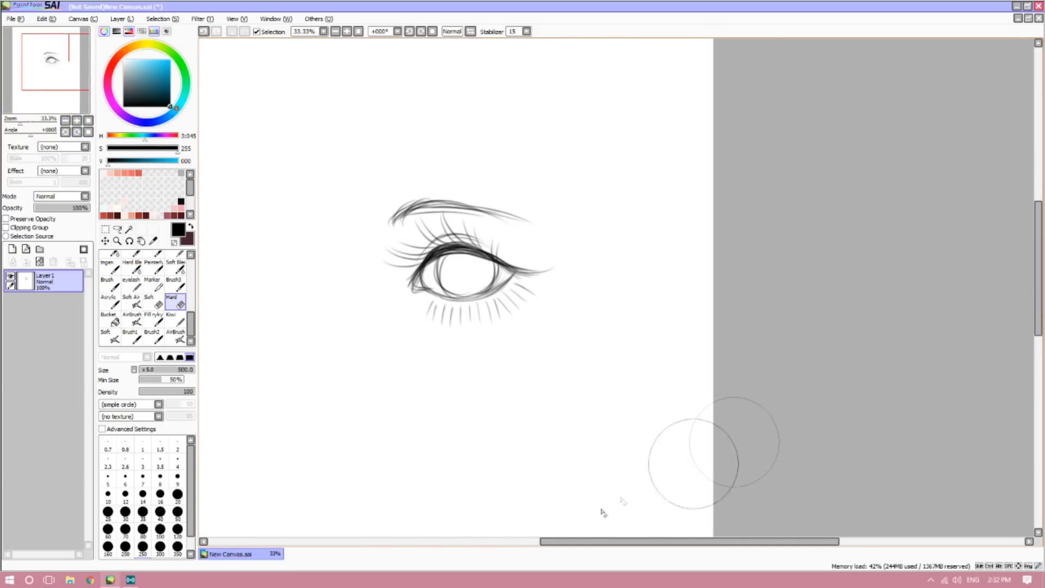
left_click_drag(577, 545, 544, 546)
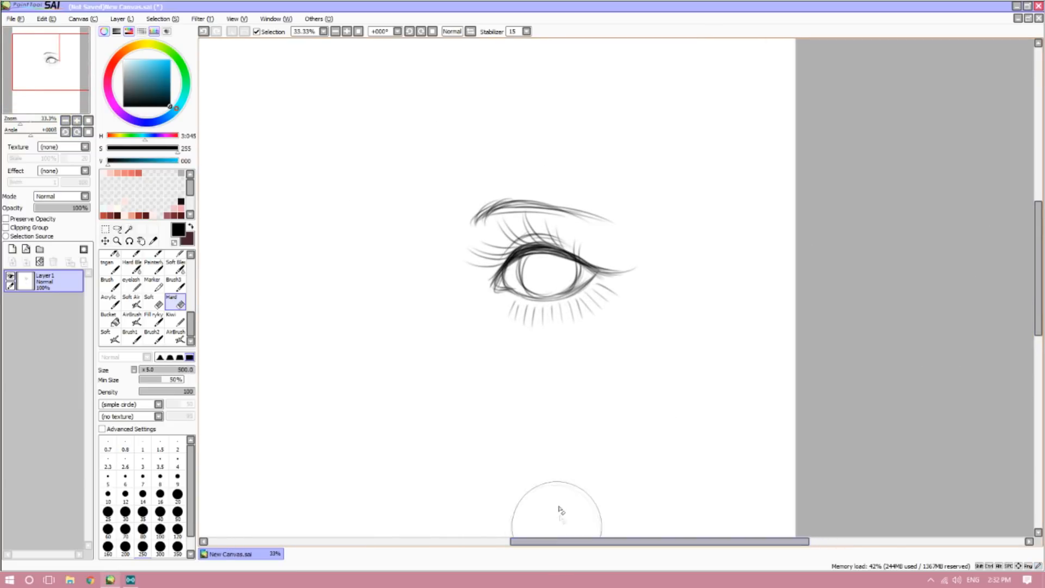
left_click(179, 340)
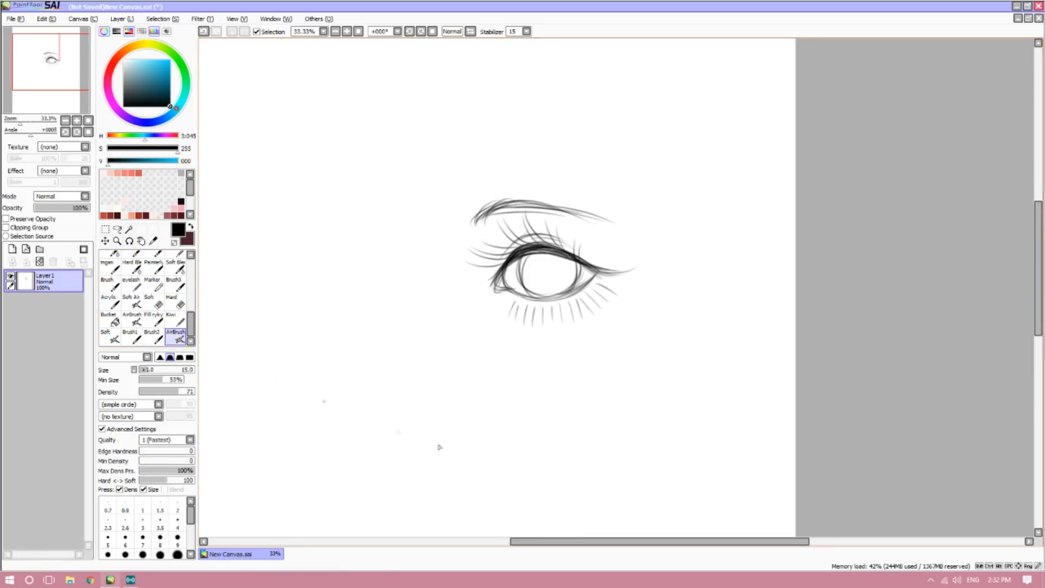
left_click_drag(551, 544, 553, 546)
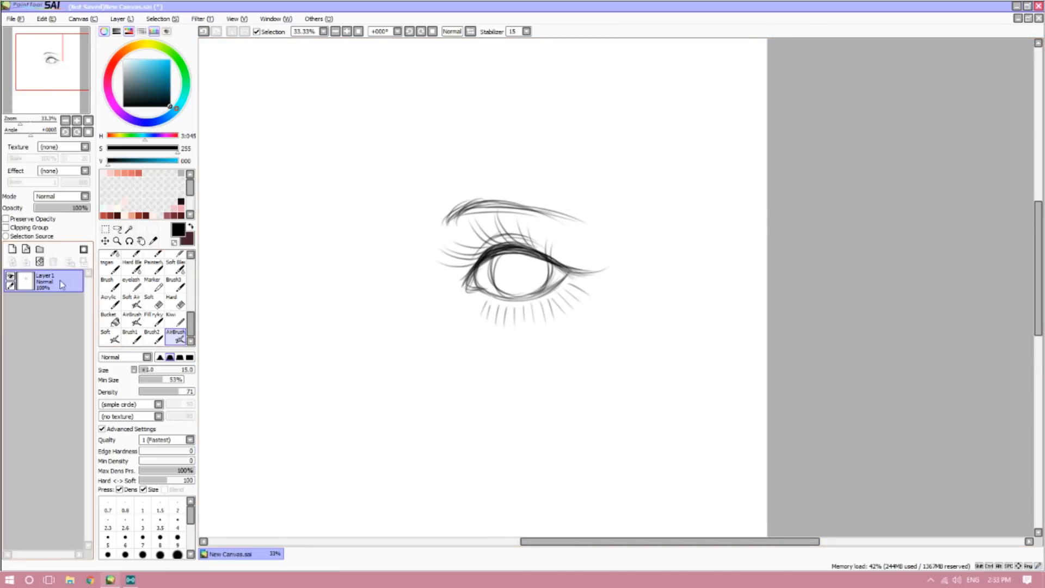
left_click(12, 249)
left_click_drag(58, 286, 64, 310)
- Paint a large pale peach skin base (S 033, V 240) behind the eye with Brush2 at density 100
left_click(123, 51)
left_click(134, 64)
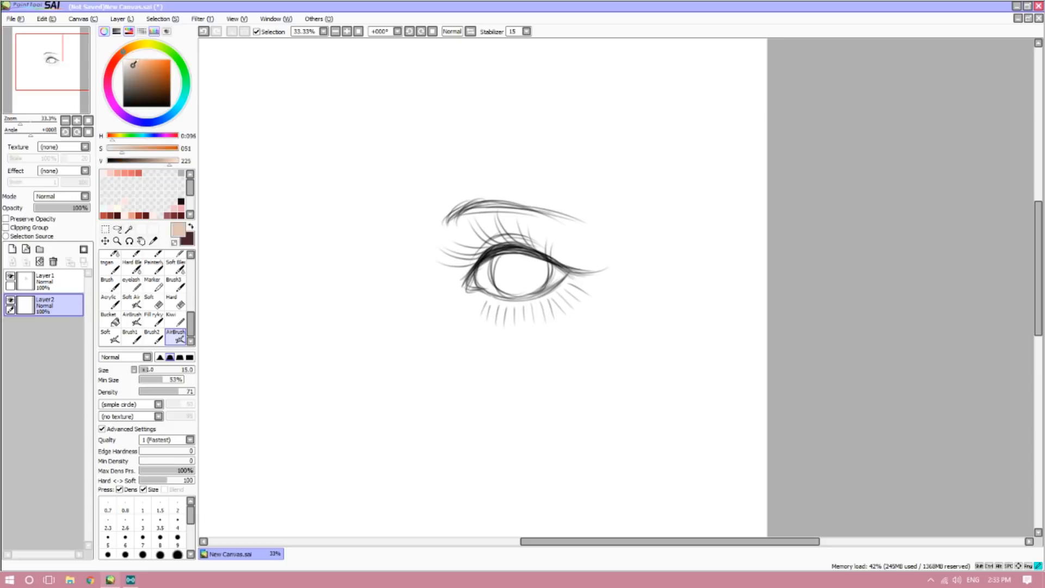
left_click(130, 62)
left_click(152, 334)
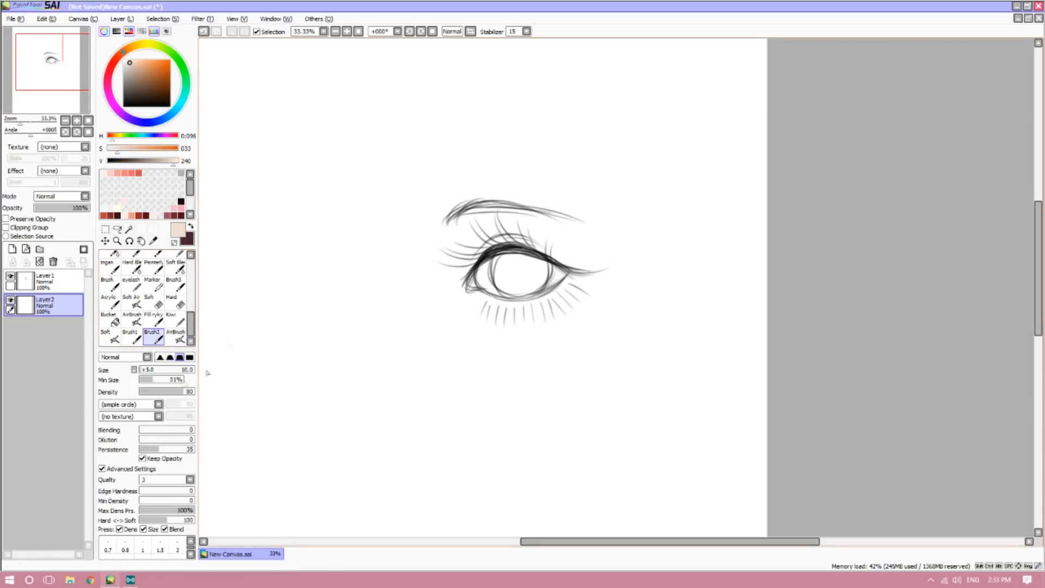
mouse_move(142, 372)
left_mouse_down()
mouse_move(187, 370)
mouse_move(194, 392)
left_mouse_up()
left_click_drag(430, 109, 327, 292)
mouse_move(476, 106)
left_mouse_down()
mouse_move(356, 330)
mouse_move(432, 455)
mouse_move(595, 409)
left_mouse_up()
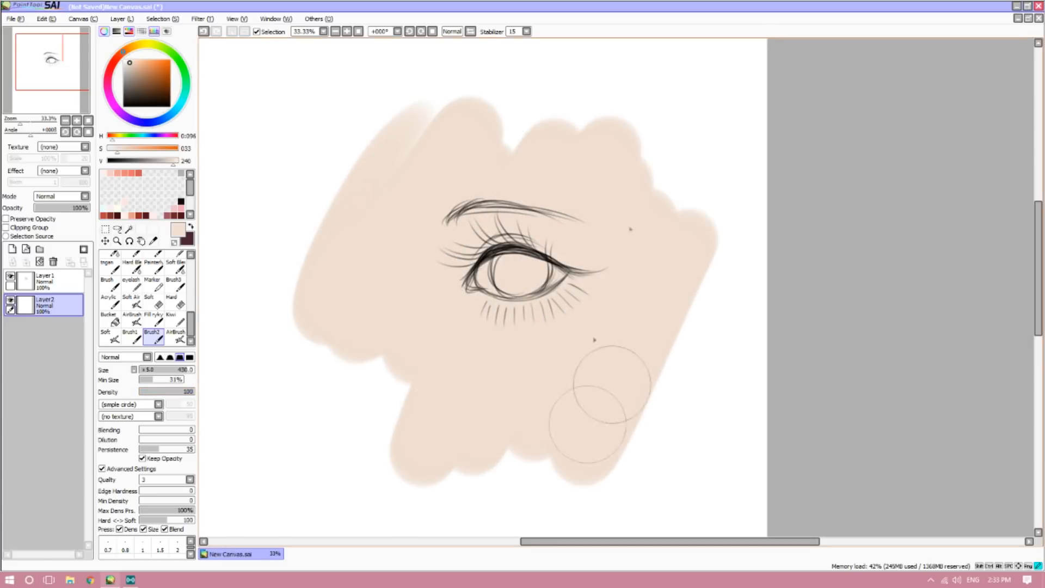
mouse_move(428, 208)
left_mouse_down()
mouse_move(423, 157)
mouse_move(395, 213)
mouse_move(485, 95)
mouse_move(538, 94)
mouse_move(565, 123)
mouse_move(656, 146)
mouse_move(719, 248)
mouse_move(310, 288)
mouse_move(712, 228)
mouse_move(604, 135)
left_mouse_up()
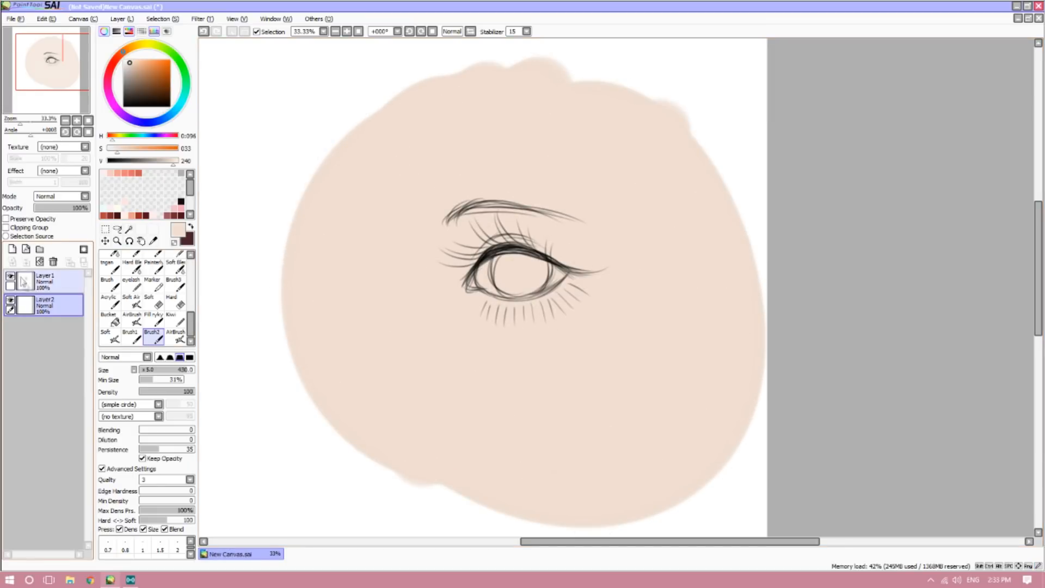
- Paint the eye white light grey (S 000, V 231) on a new layer above the skin, using AirBrush at size 73, density 100
left_click(12, 250)
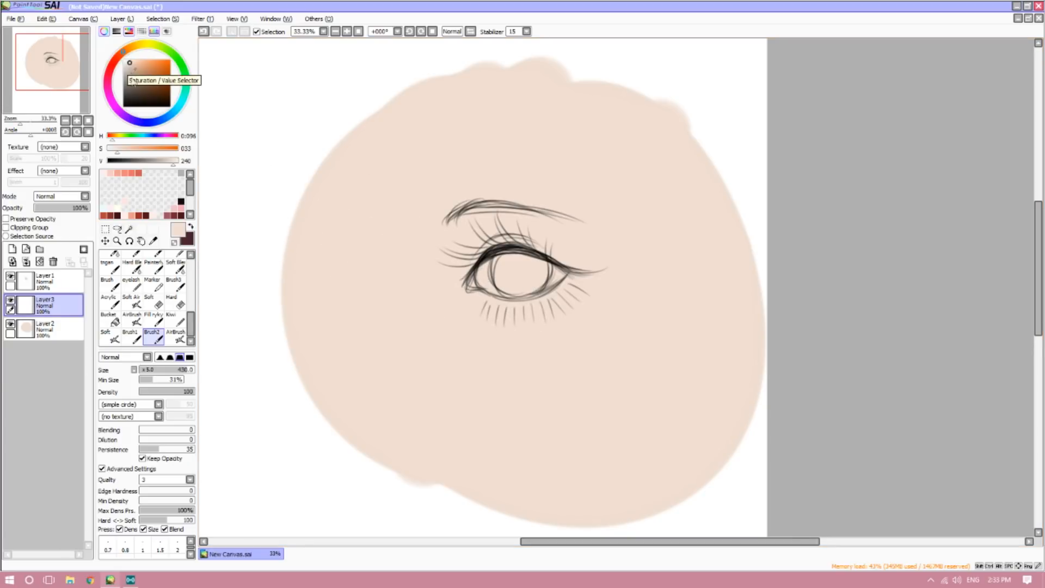
left_click(124, 62)
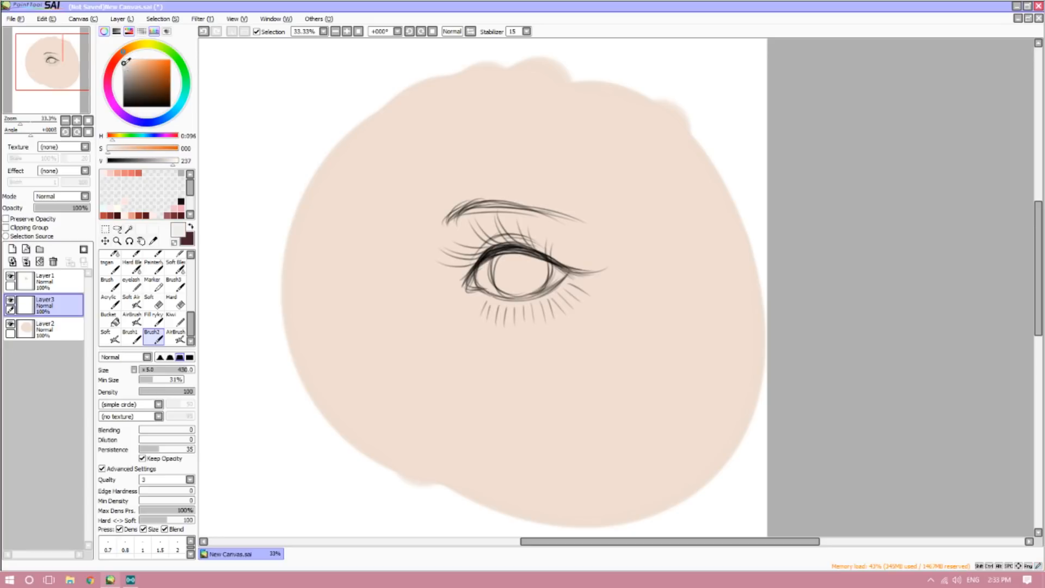
left_click(124, 60)
left_click(125, 61)
left_click(124, 64)
left_click(176, 336)
left_click_drag(152, 370, 181, 368)
left_click(77, 120)
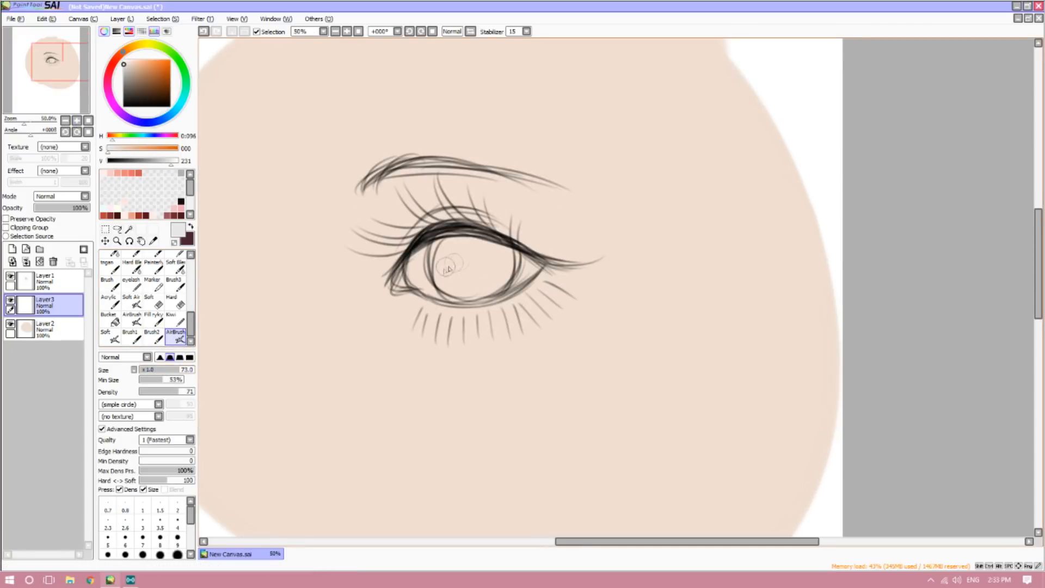
left_click(190, 392)
mouse_move(414, 272)
left_mouse_down()
mouse_move(437, 251)
mouse_move(406, 284)
mouse_move(457, 287)
mouse_move(445, 281)
mouse_move(446, 259)
mouse_move(469, 263)
mouse_move(471, 249)
mouse_move(452, 246)
mouse_move(470, 296)
mouse_move(525, 269)
mouse_move(484, 251)
mouse_move(496, 284)
mouse_move(474, 288)
mouse_move(487, 291)
mouse_move(525, 257)
mouse_move(498, 238)
left_mouse_up()
left_click_drag(432, 257, 396, 292)
left_click(65, 121)
left_click(77, 121)
left_click_drag(580, 548, 553, 564)
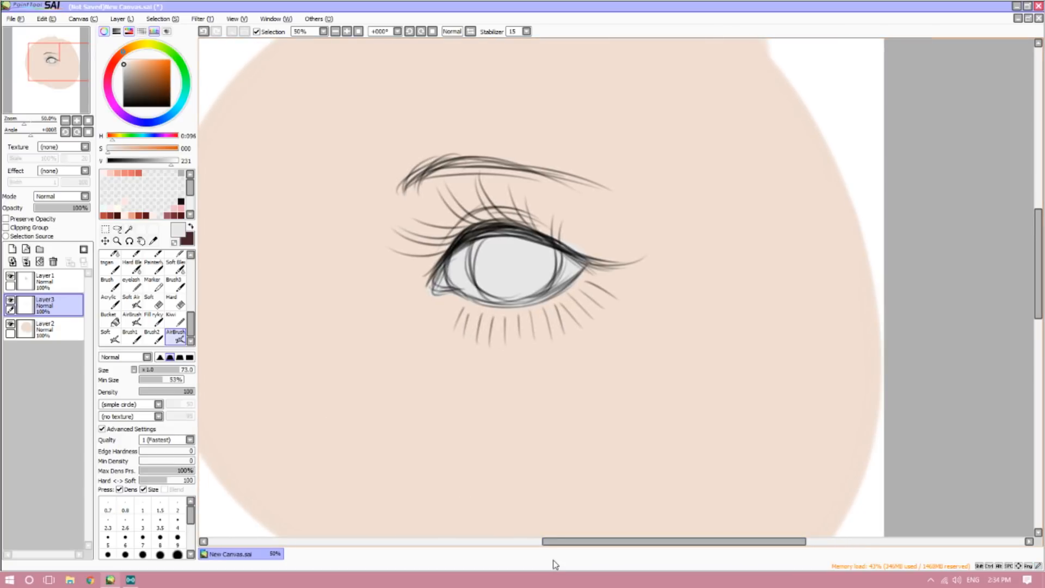
left_click(67, 122)
left_click(77, 122)
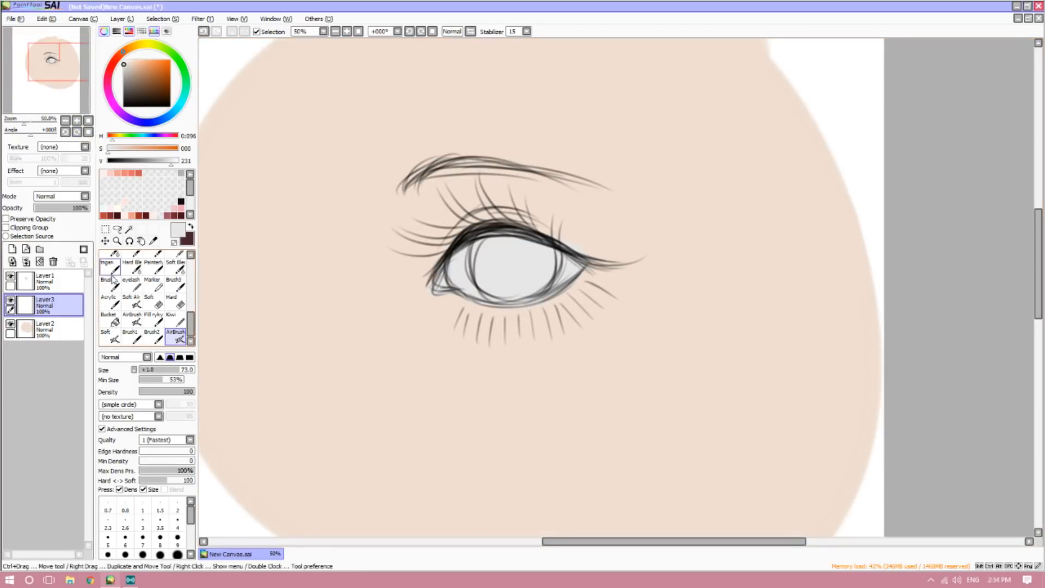
- Add a new layer above the eye-white layer, merge the eye white down into the skin layer, and select the new layer
left_click(12, 249)
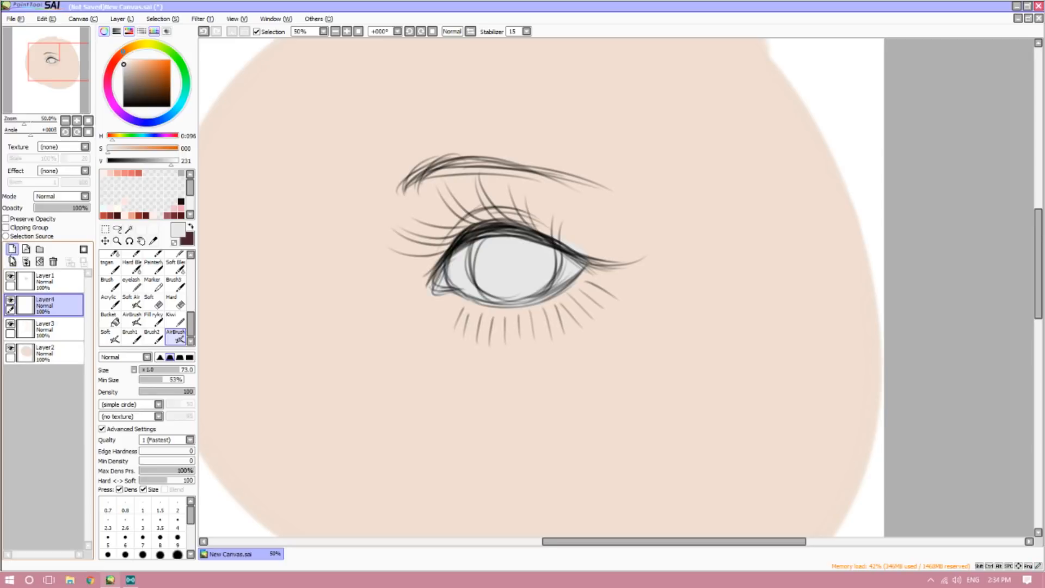
left_click(60, 330)
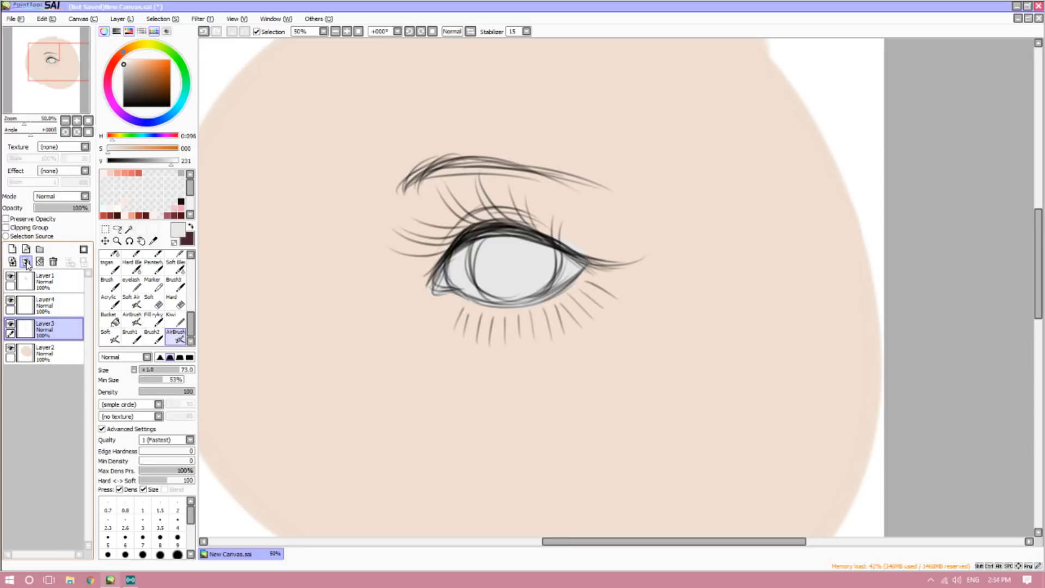
left_click(27, 263)
left_click(54, 304)
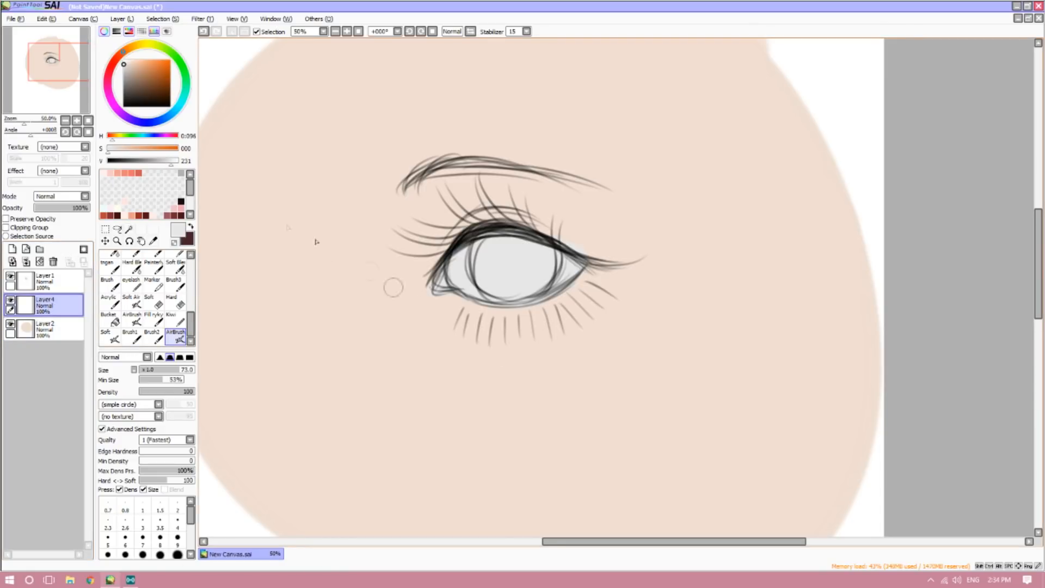
- Paint the iris as a muted light-blue disc (S 054, V 204) with the AirBrush size range at x5.0 and size 190
left_click(178, 109)
left_click(134, 66)
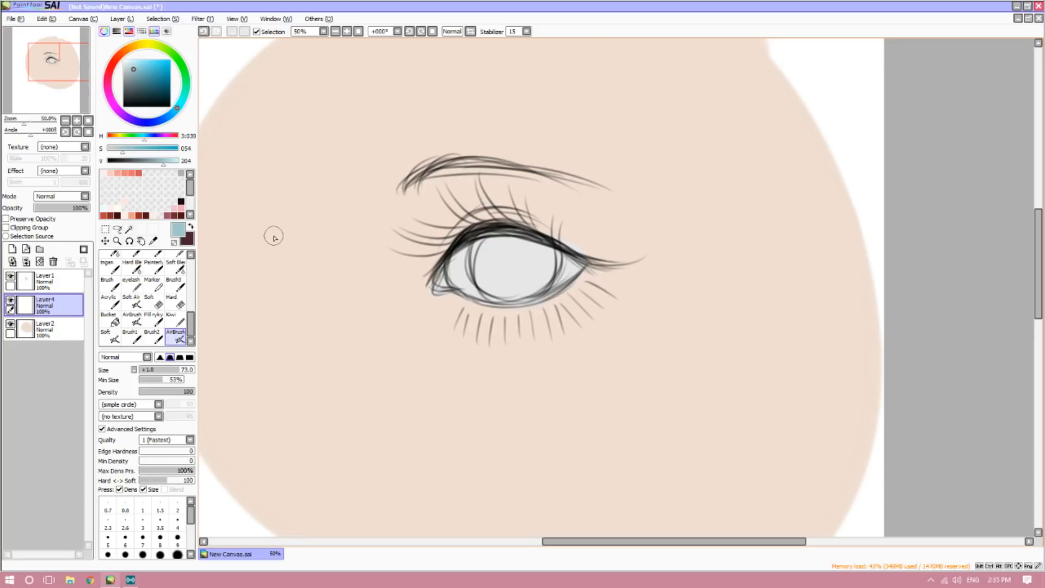
left_click(134, 370)
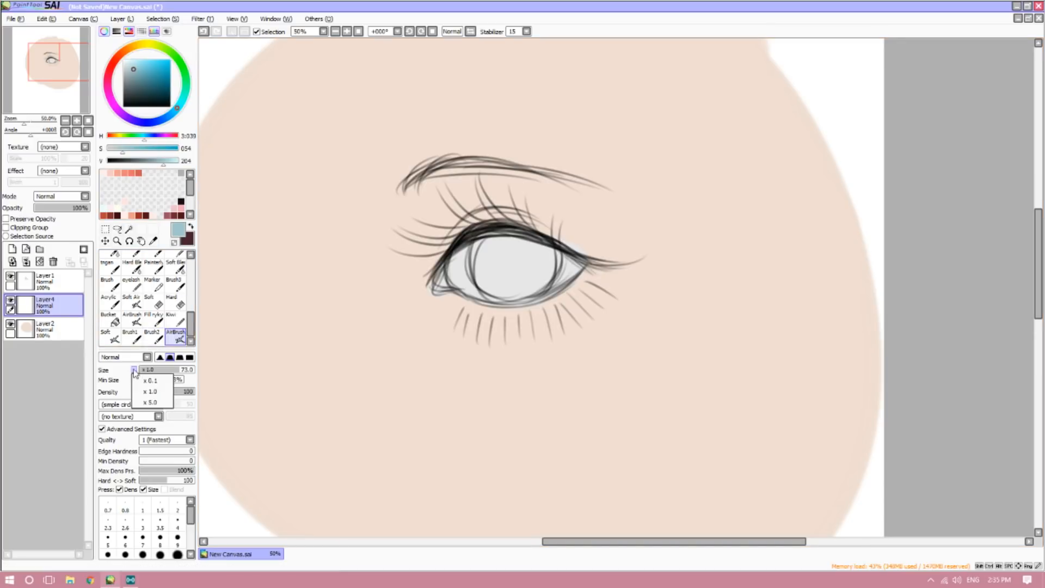
left_click(151, 403)
left_click_drag(145, 369, 159, 374)
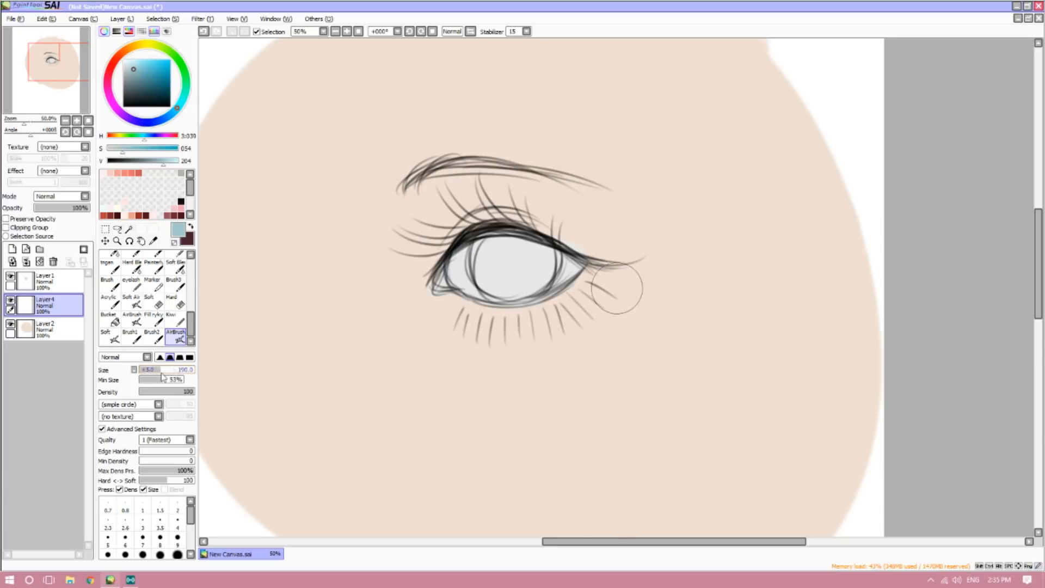
mouse_move(498, 264)
left_mouse_down()
mouse_move(513, 280)
mouse_move(485, 275)
mouse_move(487, 257)
mouse_move(518, 247)
mouse_move(541, 263)
mouse_move(489, 252)
mouse_move(525, 271)
left_mouse_up()
mouse_move(512, 269)
left_mouse_down()
mouse_move(490, 276)
mouse_move(523, 271)
left_mouse_up()
- Erase the iris outline on the sketch layer with the Soft eraser, lower that layer's opacity to 36%, and reselect the iris layer
left_click(46, 281)
left_click(154, 300)
key("bracketleft")
mouse_move(477, 261)
left_mouse_down()
mouse_move(484, 287)
mouse_move(489, 252)
mouse_move(512, 288)
mouse_move(530, 285)
mouse_move(534, 258)
mouse_move(551, 264)
mouse_move(533, 291)
mouse_move(558, 274)
mouse_move(538, 263)
mouse_move(567, 271)
mouse_move(484, 256)
mouse_move(462, 269)
mouse_move(474, 253)
mouse_move(504, 267)
left_mouse_up()
left_click_drag(76, 213, 55, 213)
left_click(54, 305)
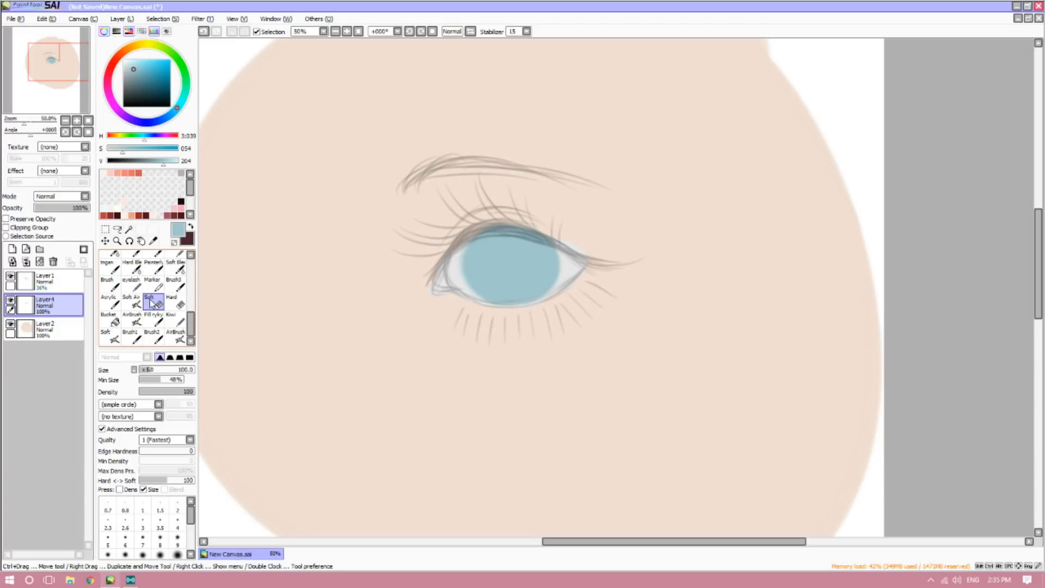
- Turn on Preserve Opacity for the iris layer and choose a darker muted blue (H 3:088, S 105, V 162)
left_click(66, 120)
left_click(77, 122)
left_click(77, 121)
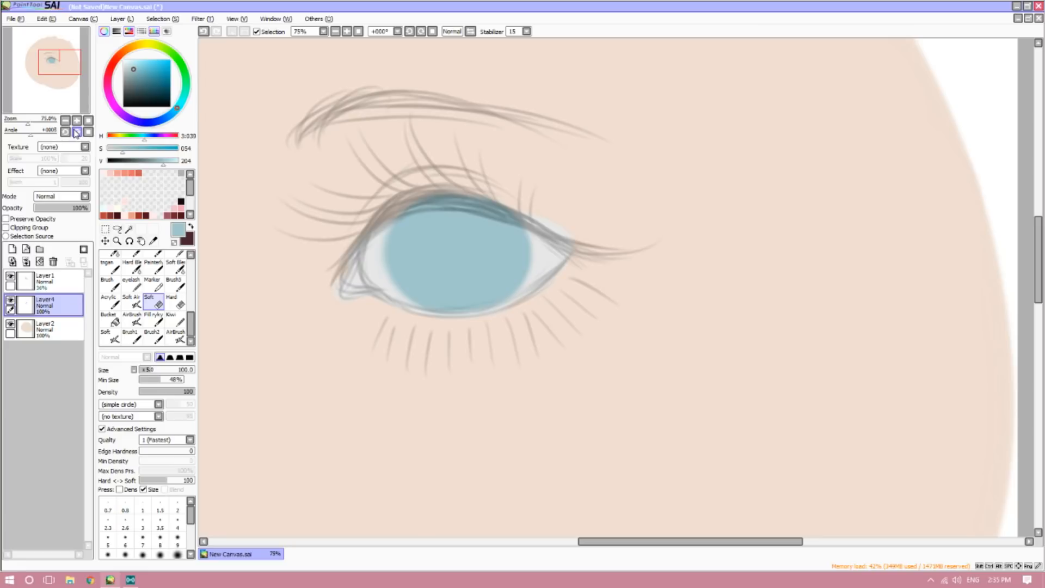
left_click_drag(600, 542, 581, 546)
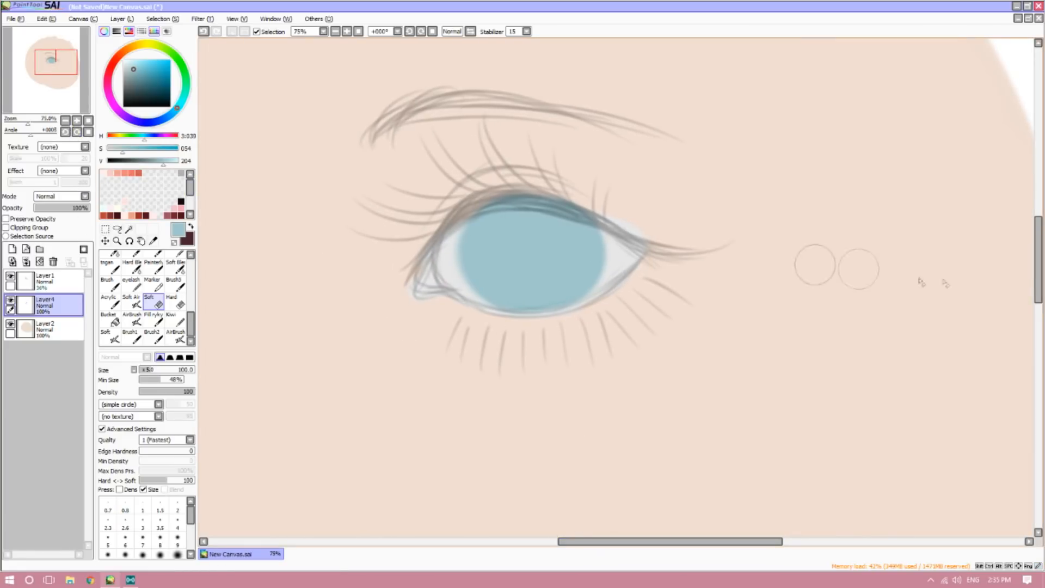
left_click_drag(1039, 276, 1039, 266)
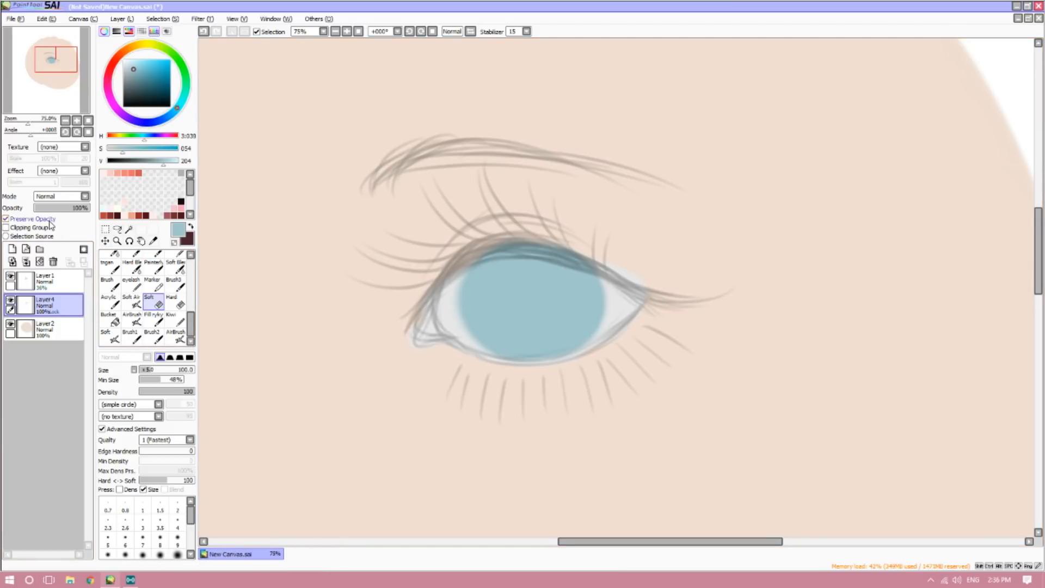
left_click(135, 70)
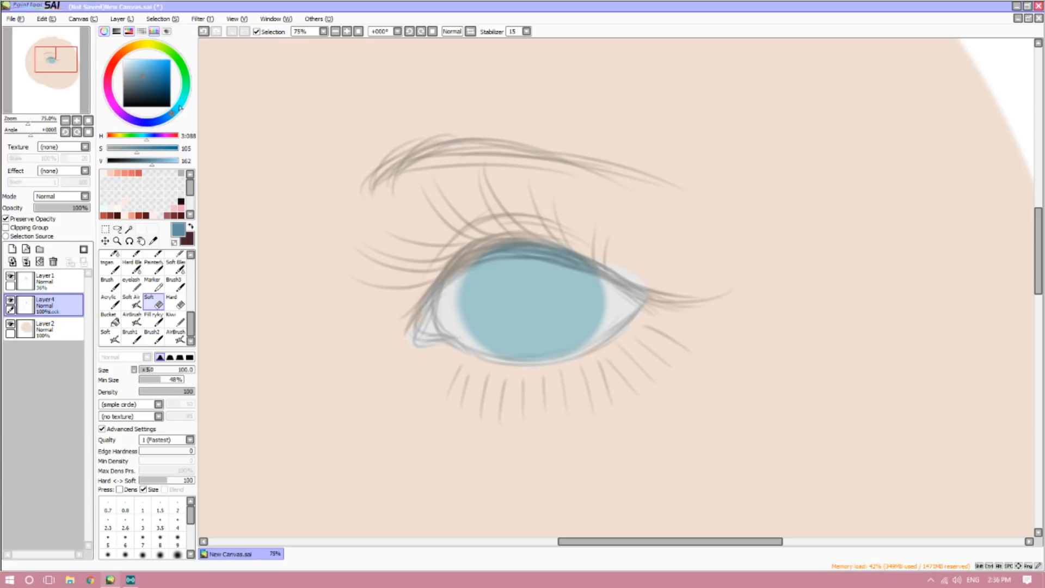
- Set Brush2 to size 120 and density 80, with the view at 75% on the eye
left_click(153, 336)
left_click(162, 373)
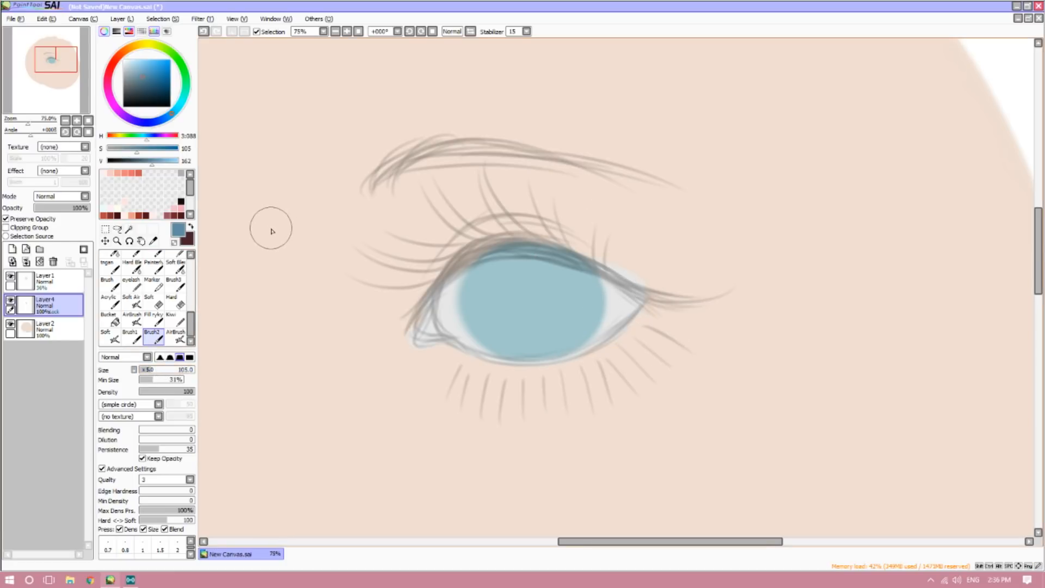
left_click_drag(152, 373, 153, 373)
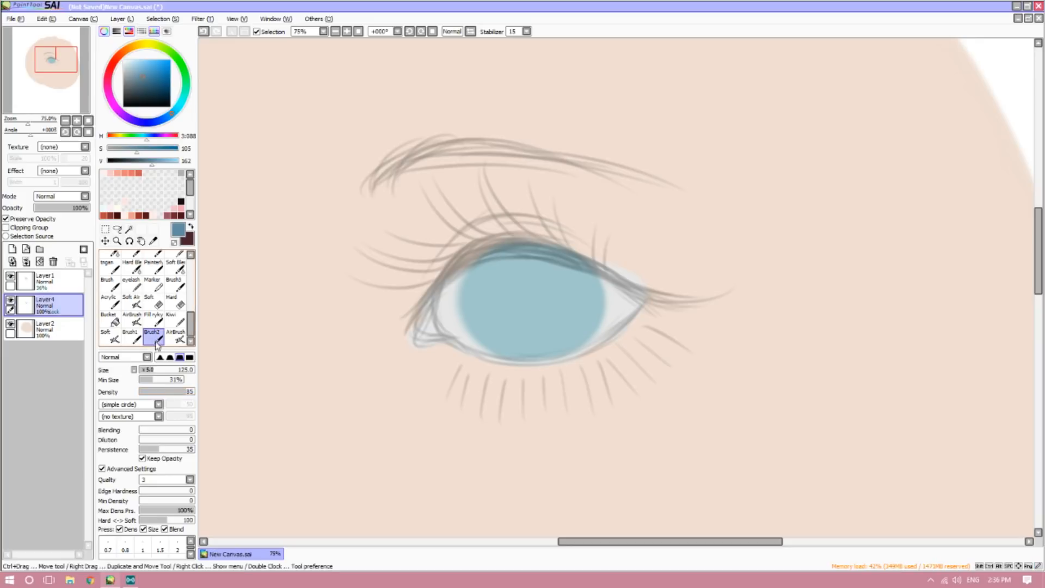
left_click(183, 393)
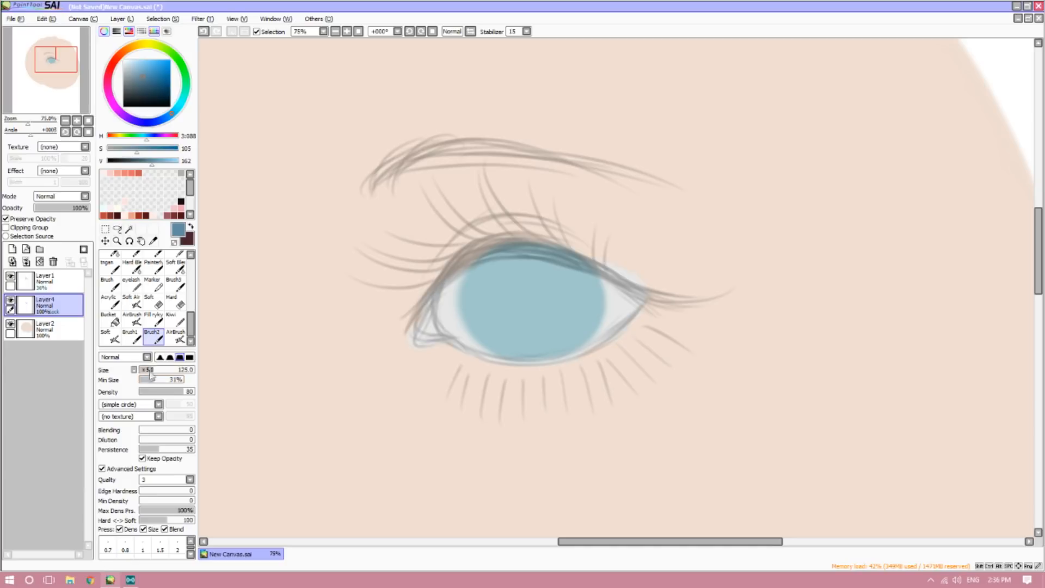
left_click_drag(151, 374, 184, 374)
left_click(65, 121)
left_click(65, 121)
left_click(77, 120)
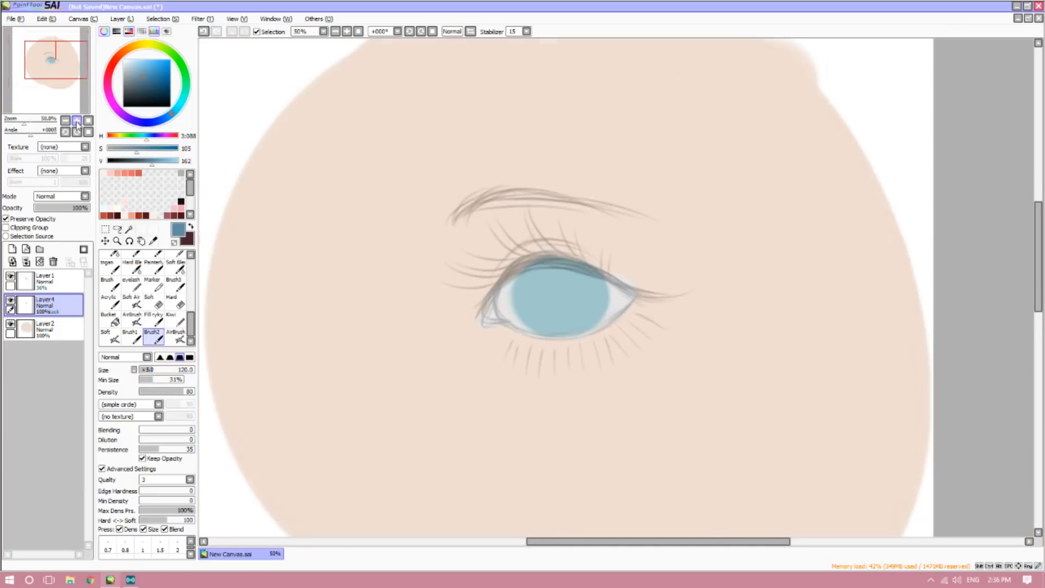
left_click(77, 121)
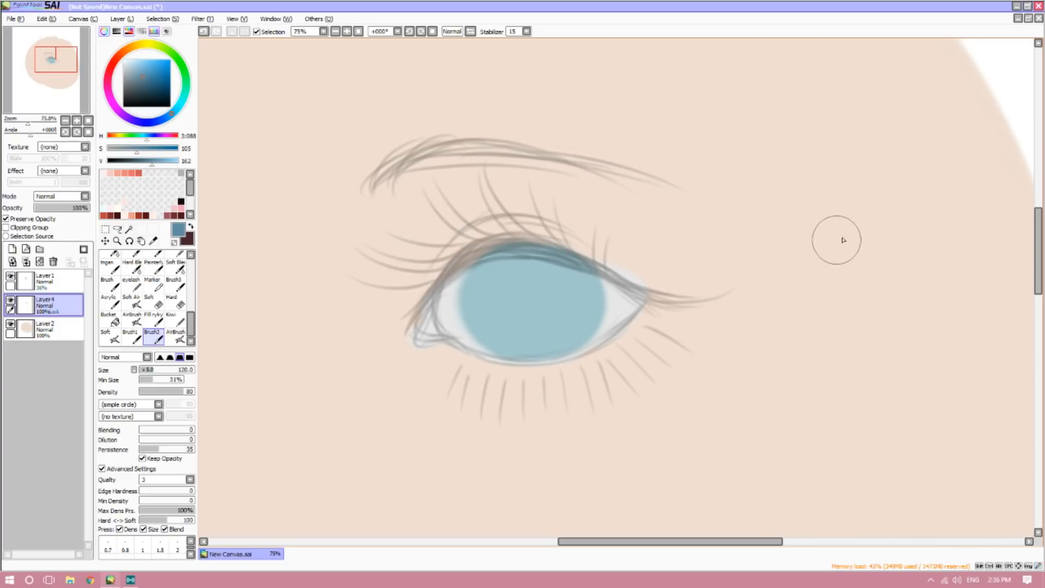
- Add a new layer above the iris and draw a blue arrow beside the eye, pointing towards its outer corner
left_click(12, 250)
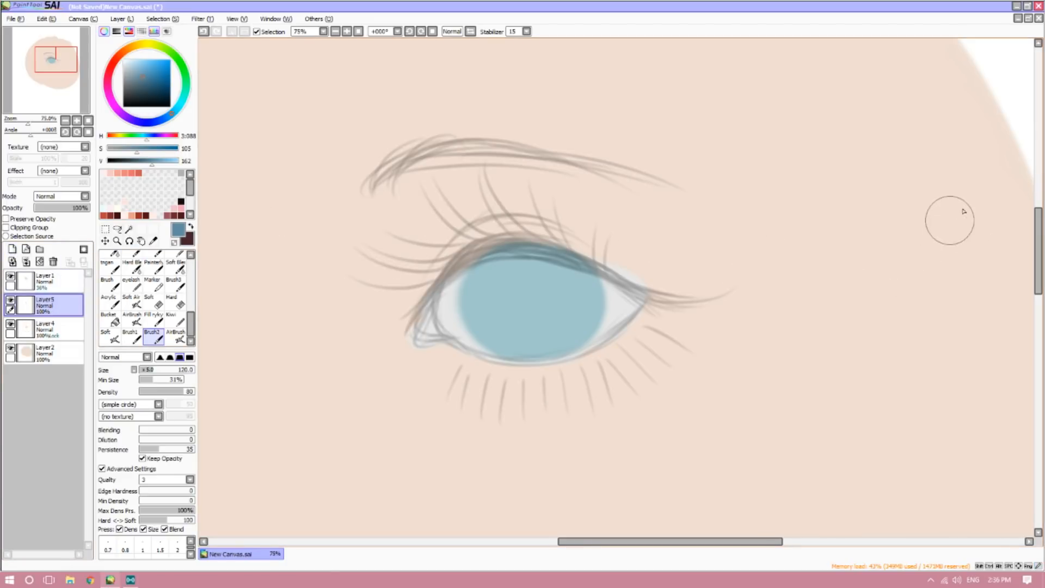
left_click_drag(953, 213, 770, 262)
mouse_move(816, 214)
left_mouse_down()
mouse_move(750, 302)
mouse_move(819, 317)
left_mouse_up()
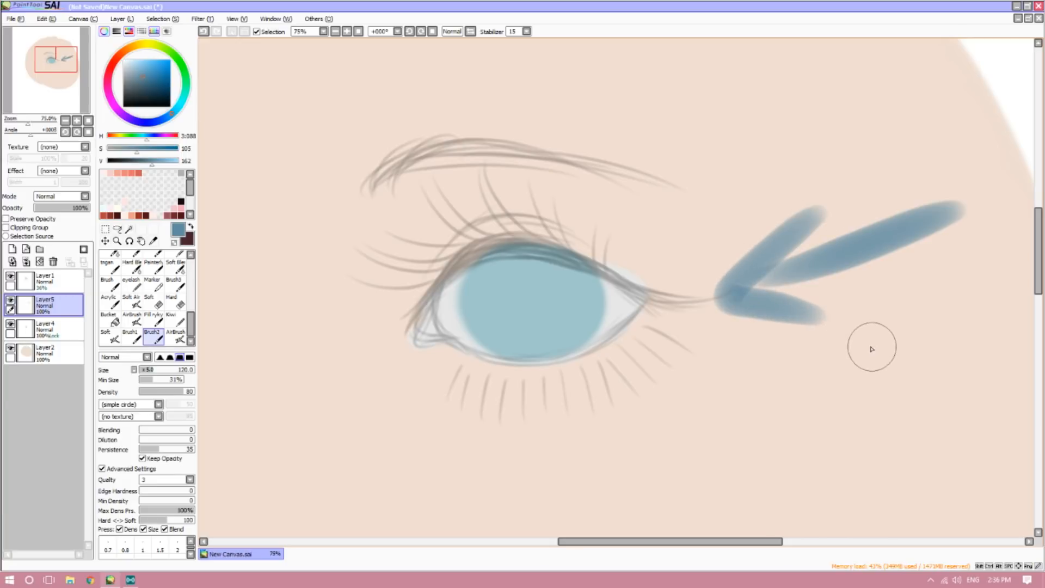
- Shade the right half and centre of the iris darker blue on the iris layer, and line its left rim with Brush2 at size 30
left_click(46, 327)
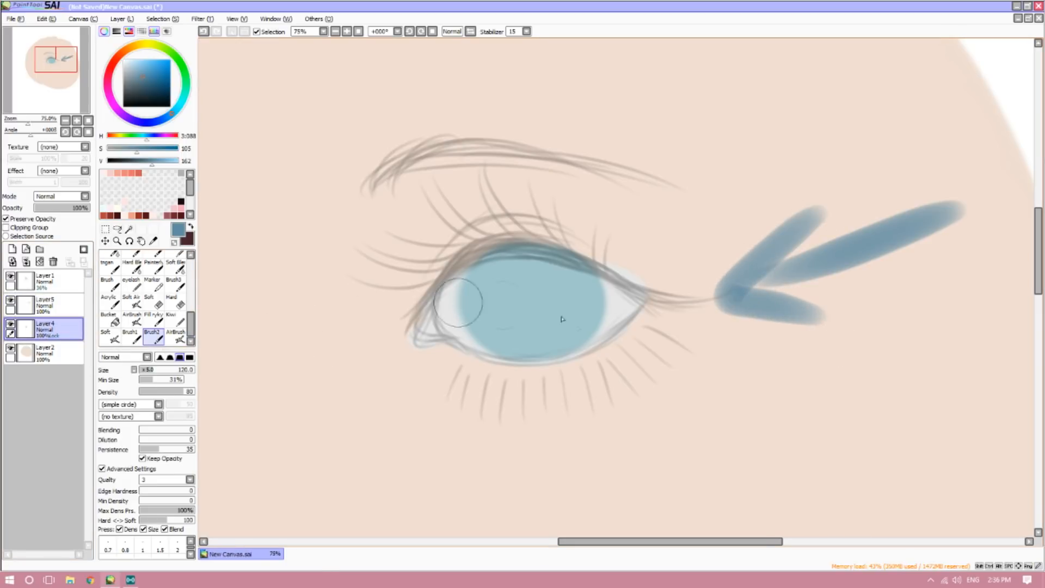
mouse_move(588, 299)
left_mouse_down()
mouse_move(593, 366)
mouse_move(576, 232)
mouse_move(572, 360)
mouse_move(556, 239)
mouse_move(544, 283)
mouse_move(560, 329)
mouse_move(535, 248)
mouse_move(530, 357)
mouse_move(556, 373)
left_mouse_up()
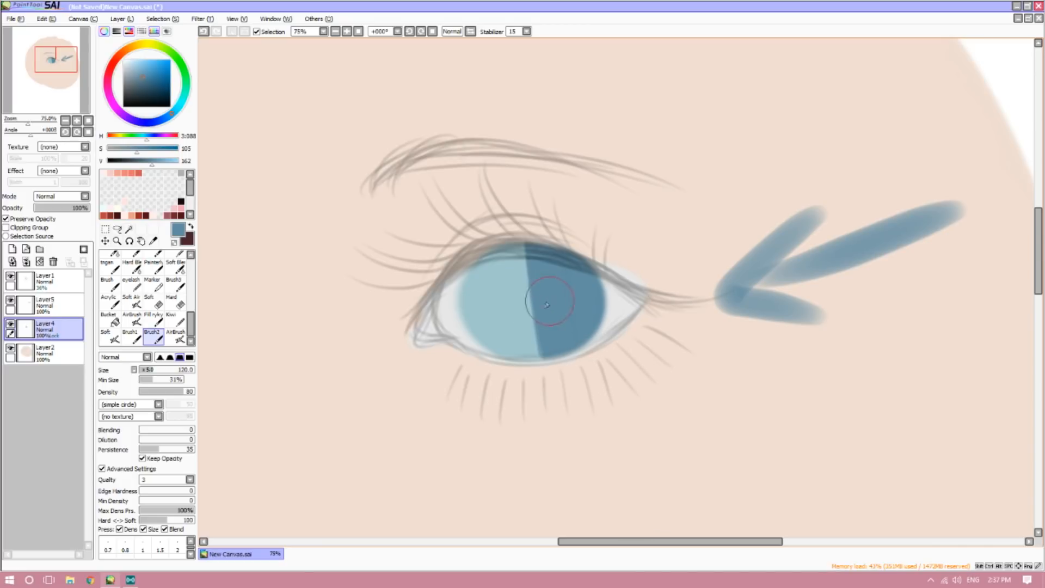
left_click_drag(529, 303, 533, 304)
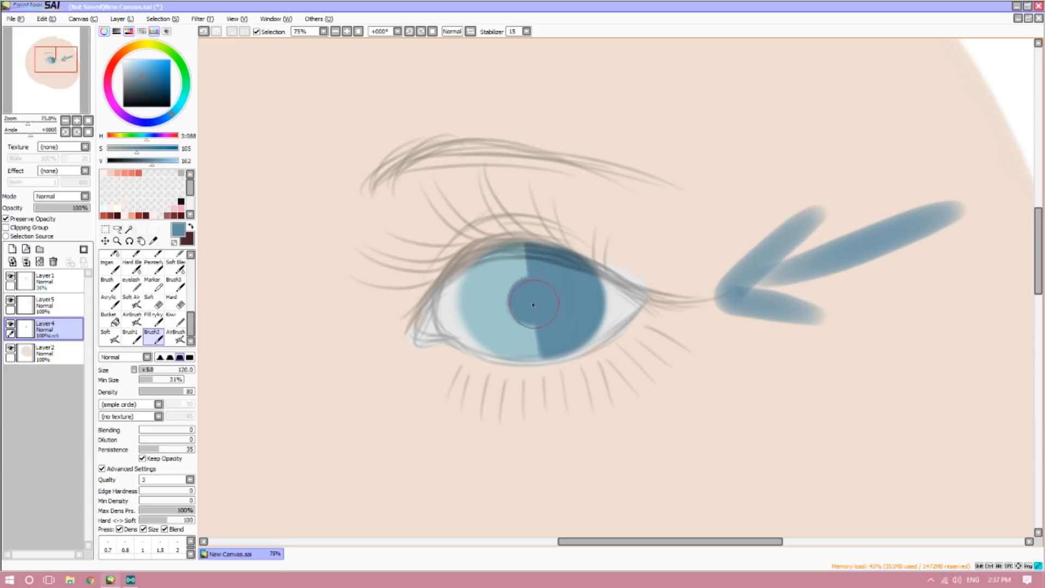
left_click_drag(153, 370, 143, 371)
mouse_move(527, 244)
left_mouse_down()
mouse_move(465, 281)
mouse_move(495, 256)
mouse_move(471, 265)
mouse_move(466, 308)
left_mouse_up()
left_click_drag(482, 255, 470, 328)
mouse_move(468, 284)
left_mouse_down()
mouse_move(472, 335)
mouse_move(503, 356)
mouse_move(480, 341)
mouse_move(529, 360)
mouse_move(539, 353)
mouse_move(498, 354)
left_mouse_up()
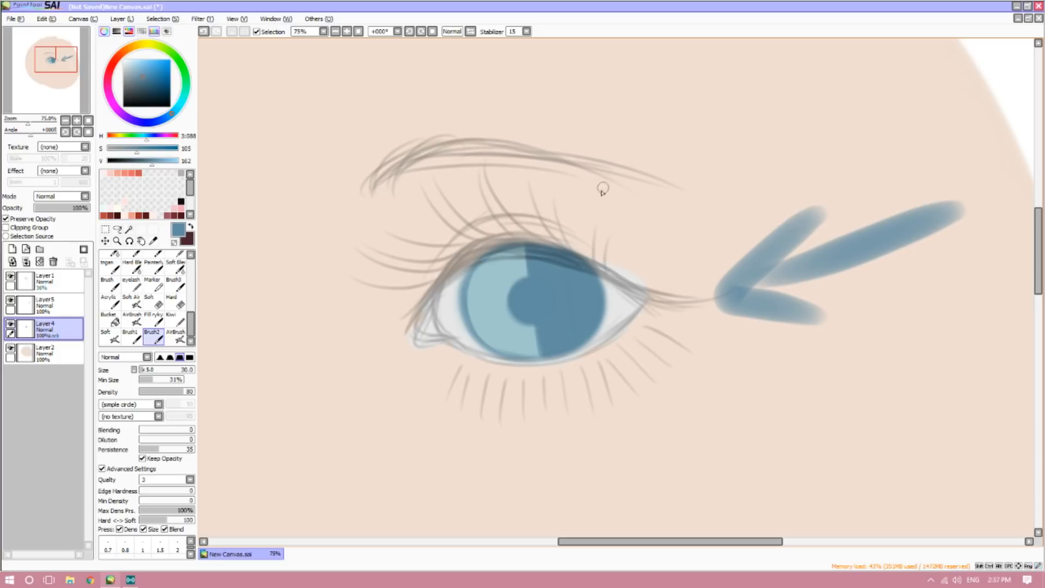
- Blend the dark blue shading into the lighter left side of the iris with the soft blending brush at size 60
left_click(175, 267)
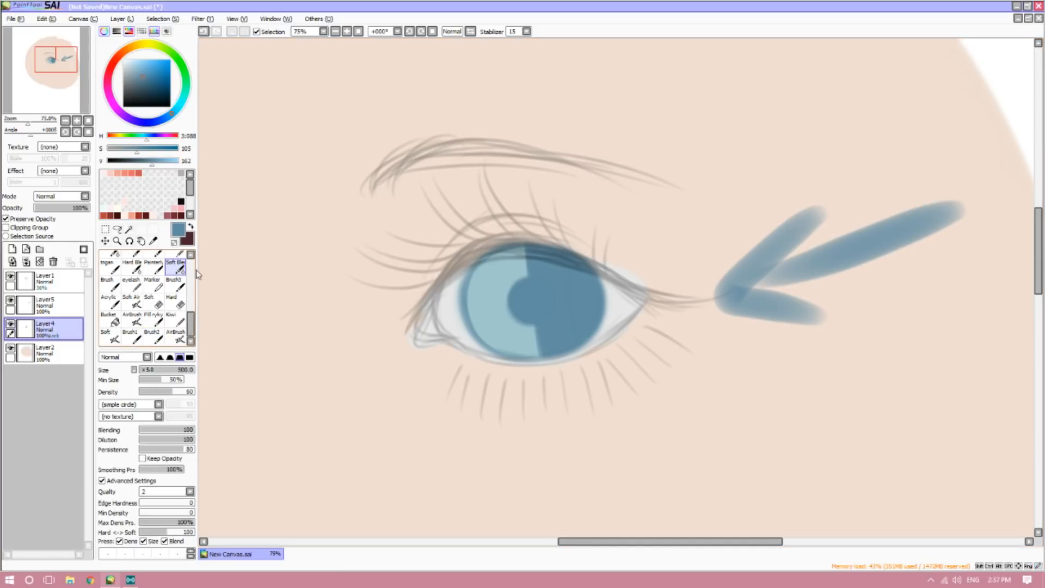
left_click(149, 369)
mouse_move(526, 316)
left_mouse_down()
mouse_move(538, 353)
mouse_move(476, 313)
mouse_move(486, 333)
mouse_move(484, 281)
mouse_move(471, 318)
mouse_move(510, 264)
mouse_move(474, 281)
mouse_move(522, 249)
mouse_move(518, 276)
mouse_move(483, 273)
left_mouse_up()
mouse_move(486, 341)
left_mouse_down()
mouse_move(529, 336)
mouse_move(537, 347)
mouse_move(503, 313)
mouse_move(514, 279)
mouse_move(493, 312)
mouse_move(524, 333)
mouse_move(506, 312)
mouse_move(518, 267)
mouse_move(467, 278)
mouse_move(496, 341)
mouse_move(522, 335)
mouse_move(534, 346)
mouse_move(496, 325)
mouse_move(518, 269)
mouse_move(495, 285)
mouse_move(508, 296)
mouse_move(531, 293)
mouse_move(508, 298)
mouse_move(534, 342)
mouse_move(492, 294)
left_mouse_up()
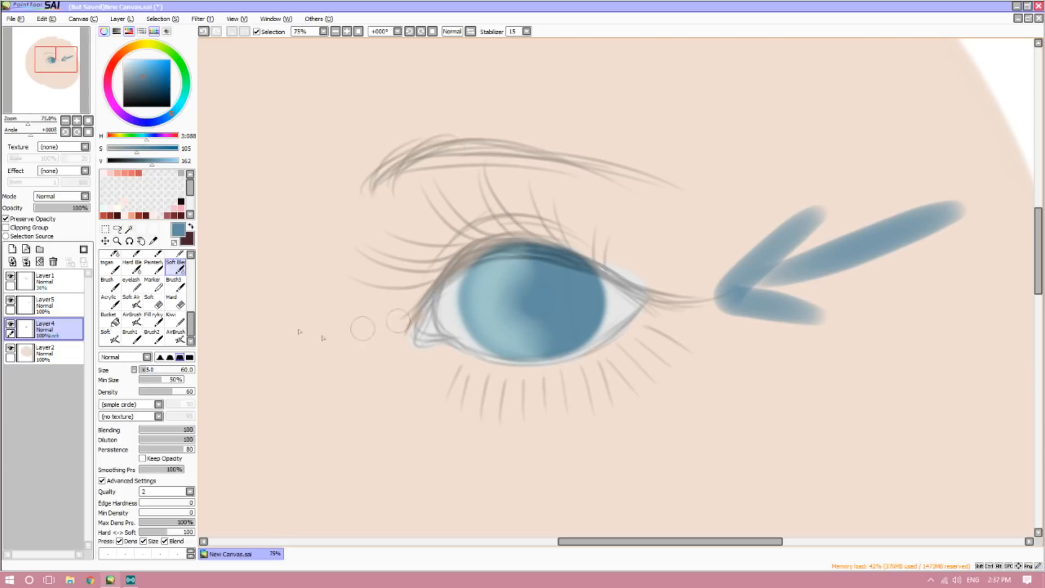
- Paint a pale turquoise crescent (H 2:202, S 048, V 243) on the left side of the iris with Brush2 at size 60
left_click(153, 240)
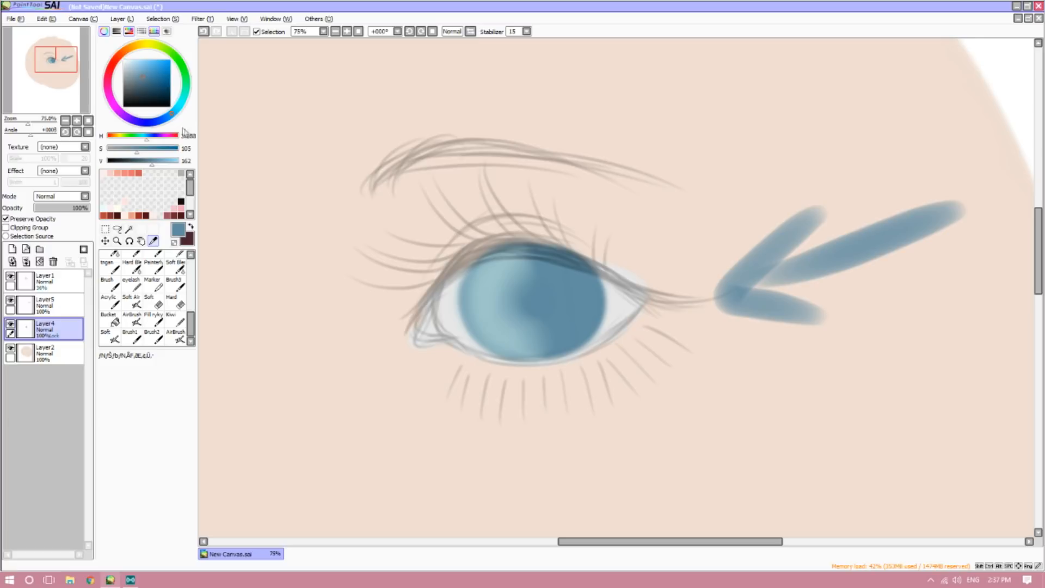
left_click(185, 97)
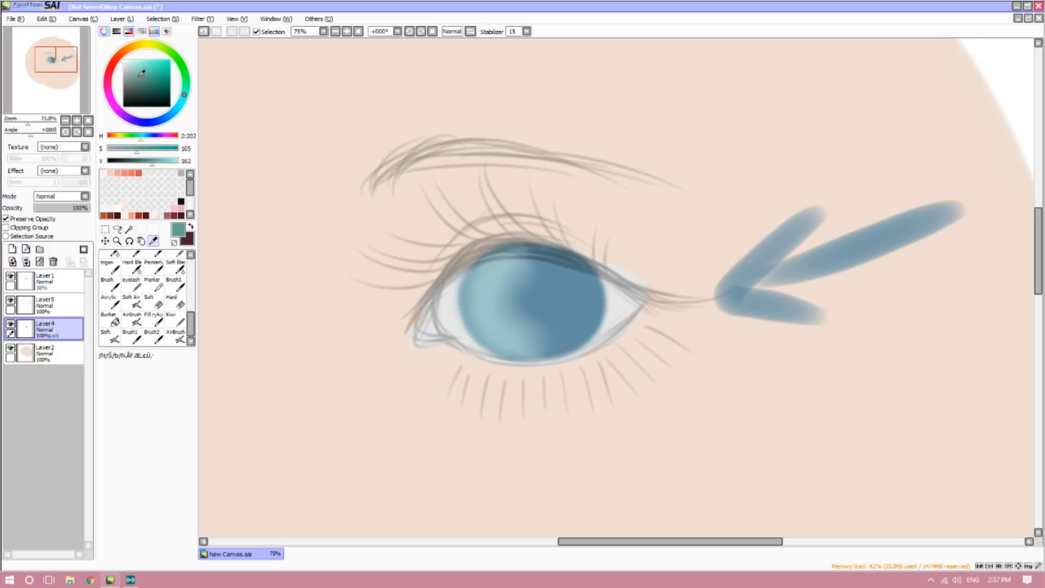
left_click_drag(144, 73, 135, 65)
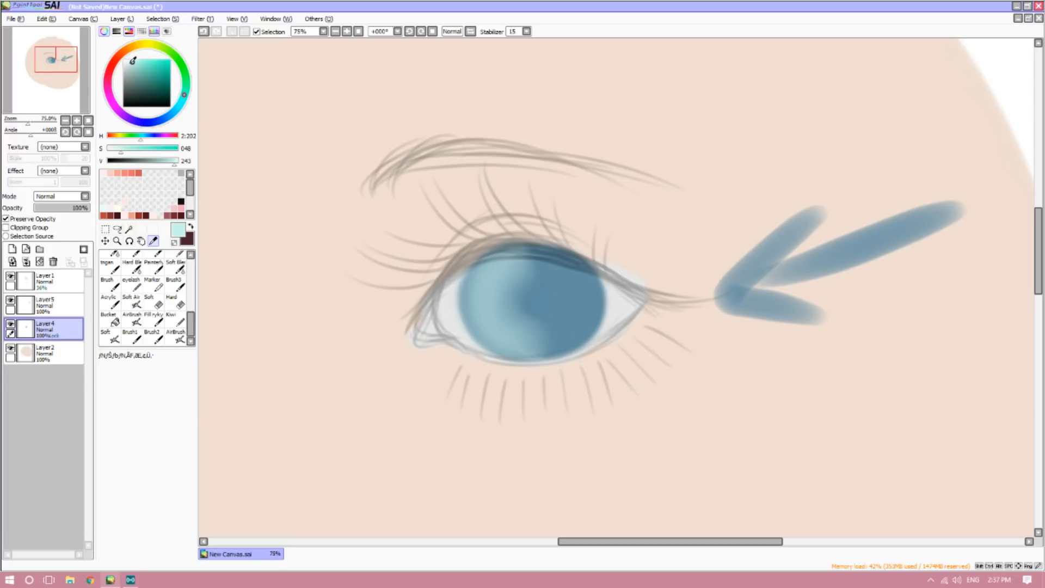
left_click(152, 335)
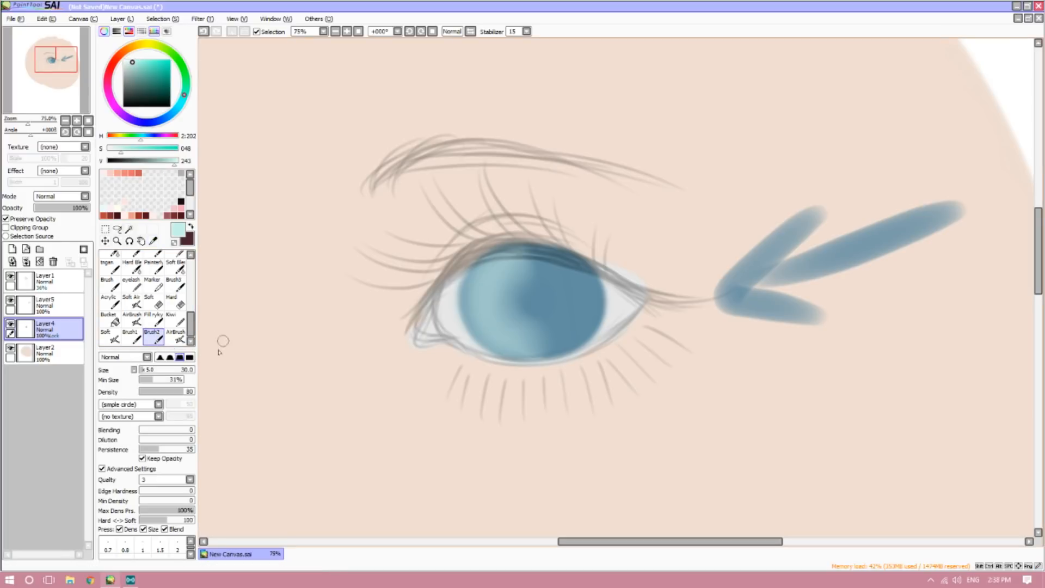
key("bracketleft")
left_click_drag(145, 369, 146, 369)
mouse_move(497, 284)
left_mouse_down()
mouse_move(494, 269)
mouse_move(490, 323)
mouse_move(527, 336)
mouse_move(505, 273)
mouse_move(494, 323)
mouse_move(483, 277)
left_mouse_up()
mouse_move(500, 267)
left_mouse_down()
mouse_move(513, 334)
mouse_move(505, 263)
mouse_move(504, 327)
mouse_move(499, 311)
mouse_move(520, 344)
mouse_move(500, 280)
left_mouse_up()
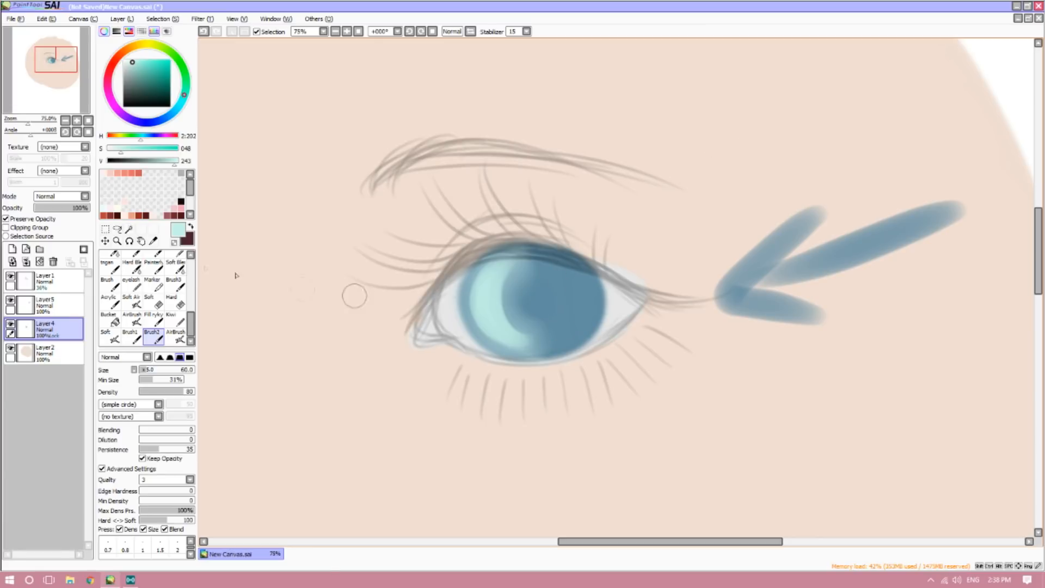
- Blend the pale turquoise crescent into the surrounding iris colours with the soft blending brush at size 75
left_click(176, 265)
mouse_move(149, 371)
left_mouse_down()
mouse_move(160, 371)
mouse_move(145, 377)
left_mouse_up()
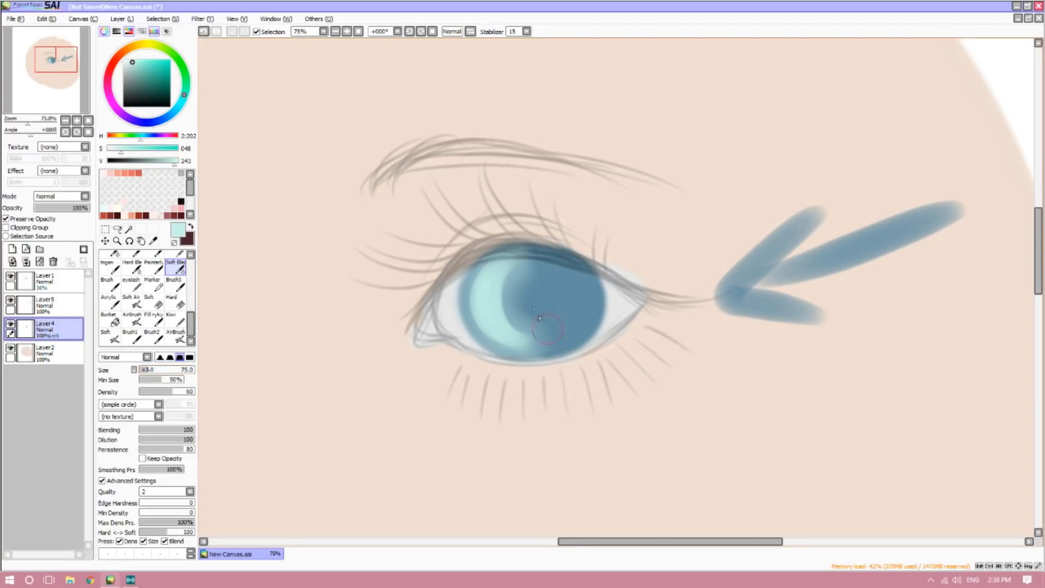
mouse_move(507, 275)
left_mouse_down()
mouse_move(503, 296)
mouse_move(526, 337)
left_mouse_up()
left_click_drag(488, 307, 508, 342)
mouse_move(480, 280)
left_mouse_down()
mouse_move(495, 332)
mouse_move(514, 332)
mouse_move(500, 279)
mouse_move(482, 320)
mouse_move(521, 333)
mouse_move(502, 282)
mouse_move(521, 328)
mouse_move(500, 301)
mouse_move(500, 339)
mouse_move(479, 308)
left_mouse_up()
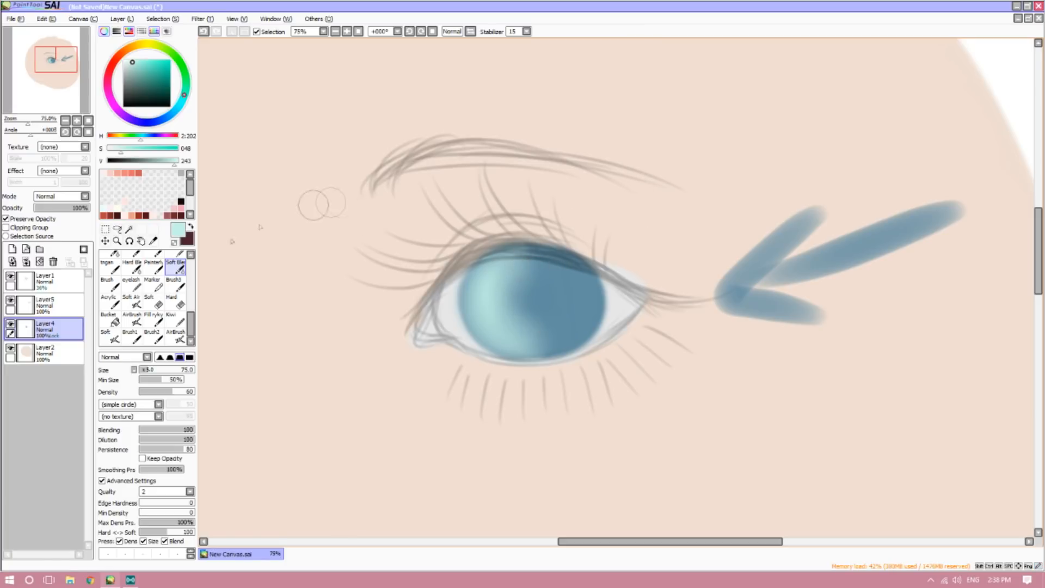
- Draw a dark blue ring (H 3:163, S 150, V 120) around the pupil area with Brush2 at size 20
left_click(153, 241)
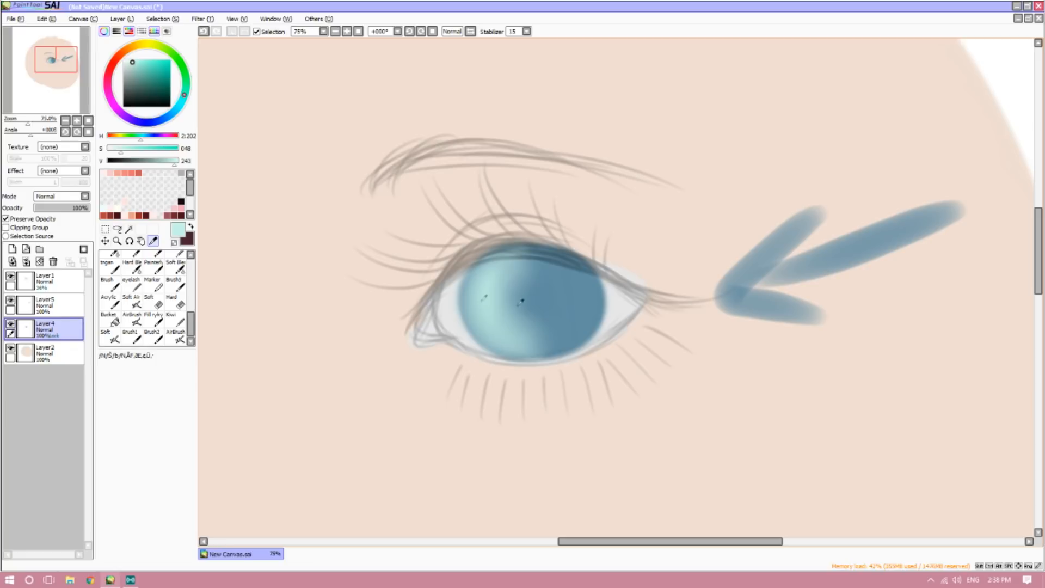
left_click(565, 289)
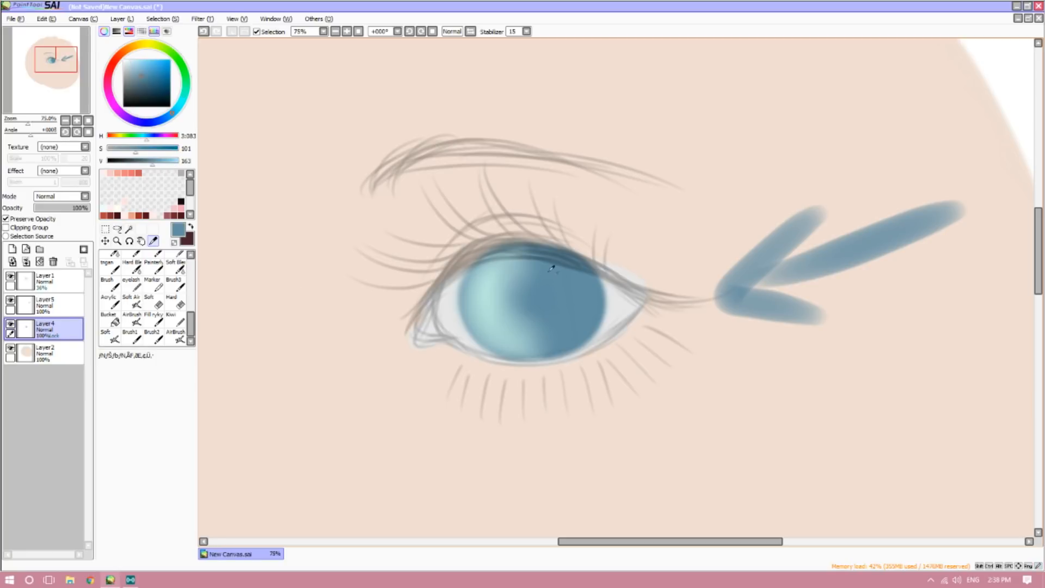
left_click(171, 114)
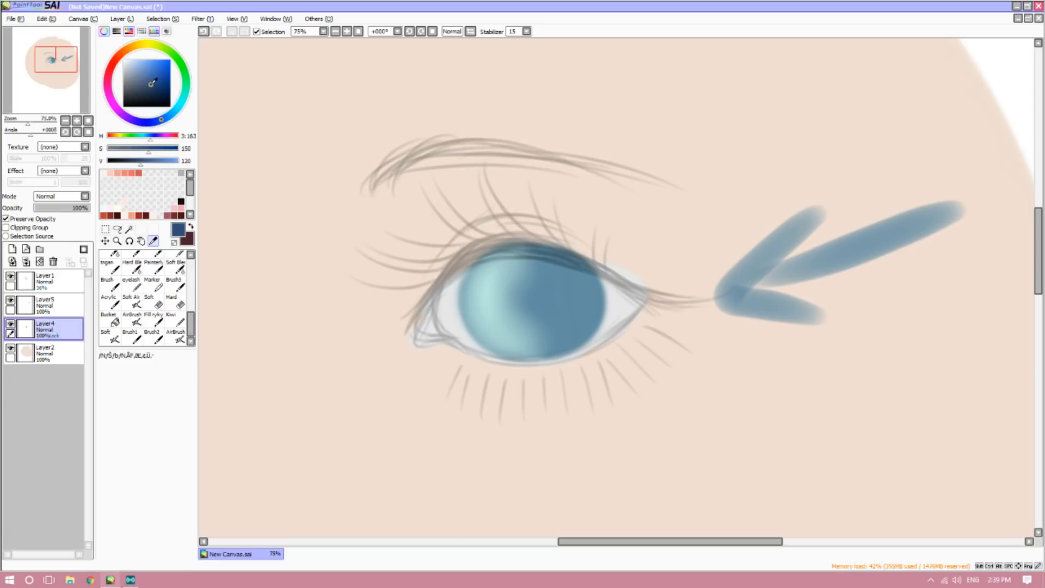
left_click(152, 336)
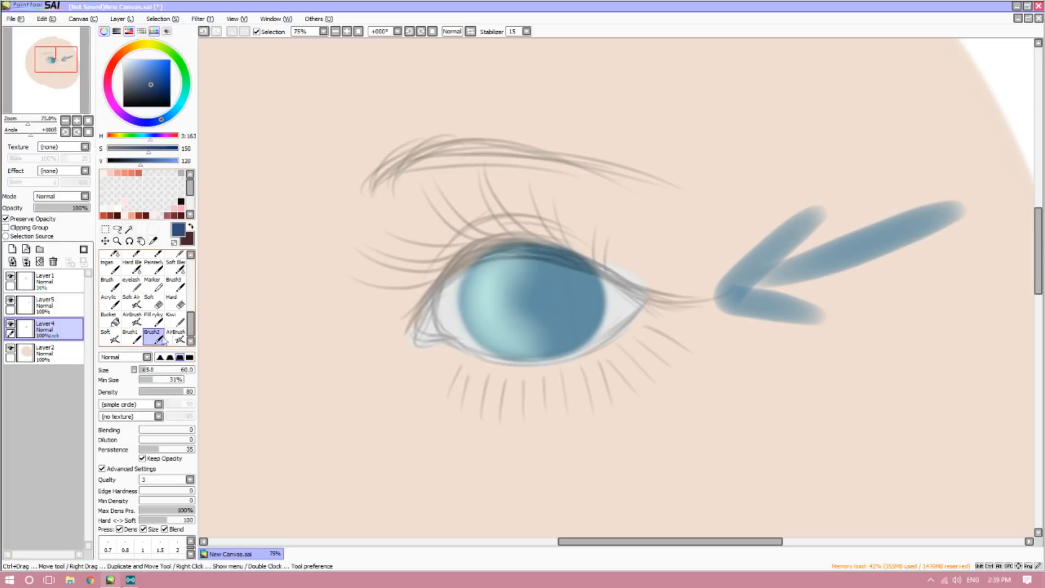
left_click_drag(148, 372, 145, 372)
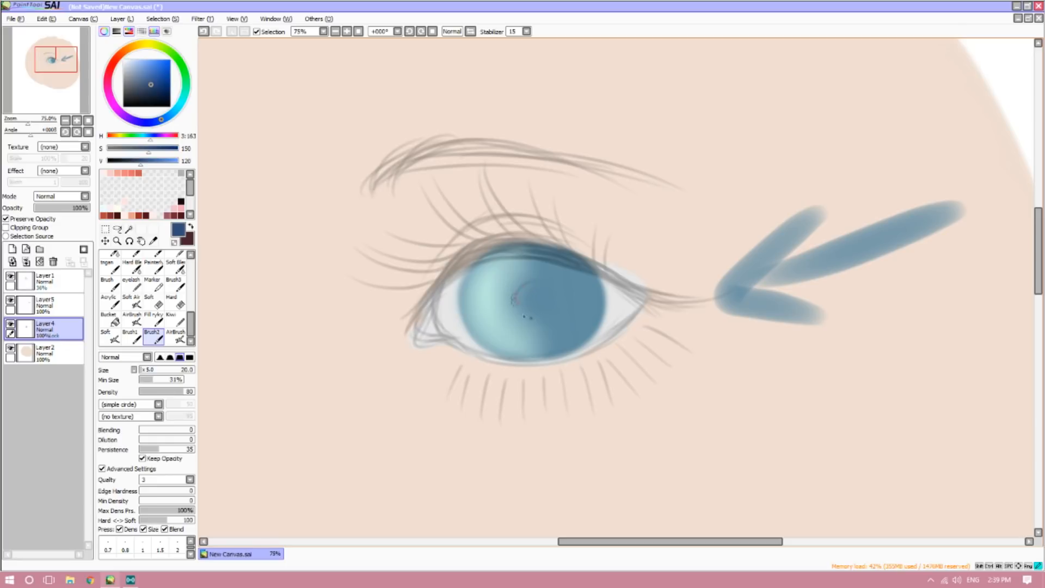
mouse_move(541, 314)
left_mouse_down()
mouse_move(517, 287)
mouse_move(554, 310)
mouse_move(517, 314)
mouse_move(526, 279)
mouse_move(555, 298)
mouse_move(531, 321)
left_mouse_up()
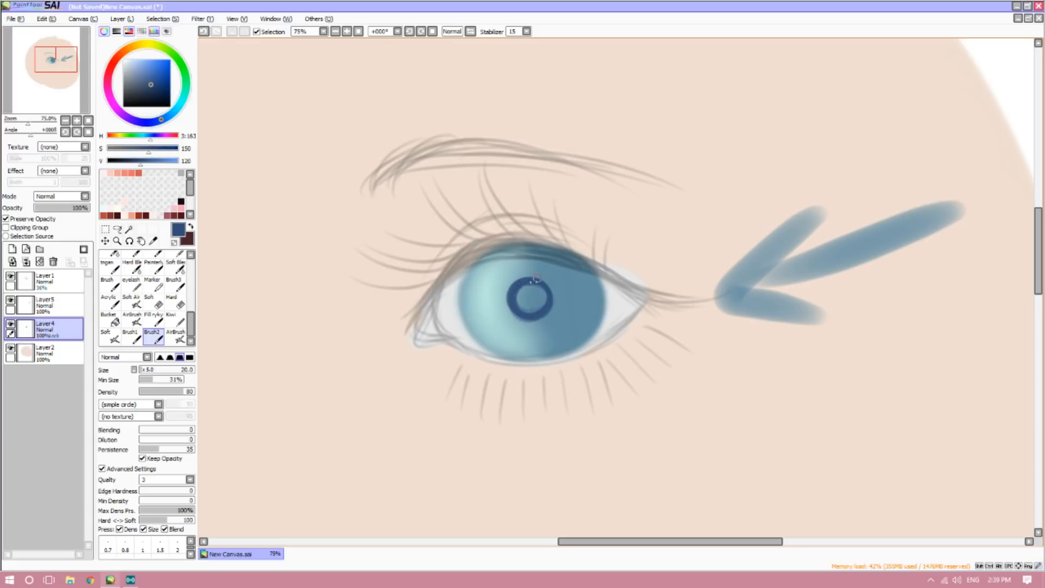
mouse_move(561, 276)
left_mouse_down()
mouse_move(493, 272)
mouse_move(572, 278)
mouse_move(490, 327)
mouse_move(577, 305)
left_mouse_up()
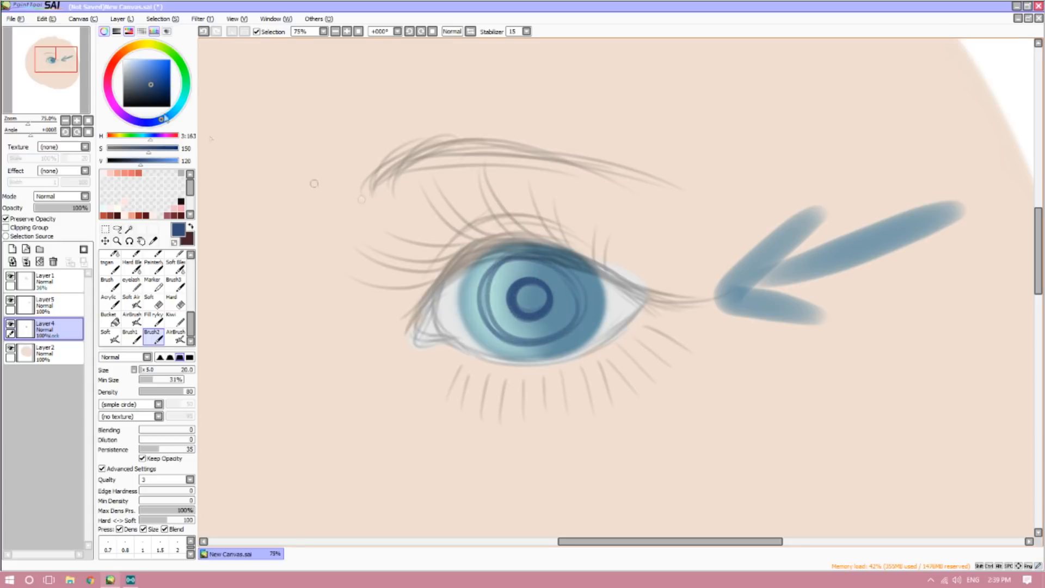
left_click(45, 18)
left_click(51, 27)
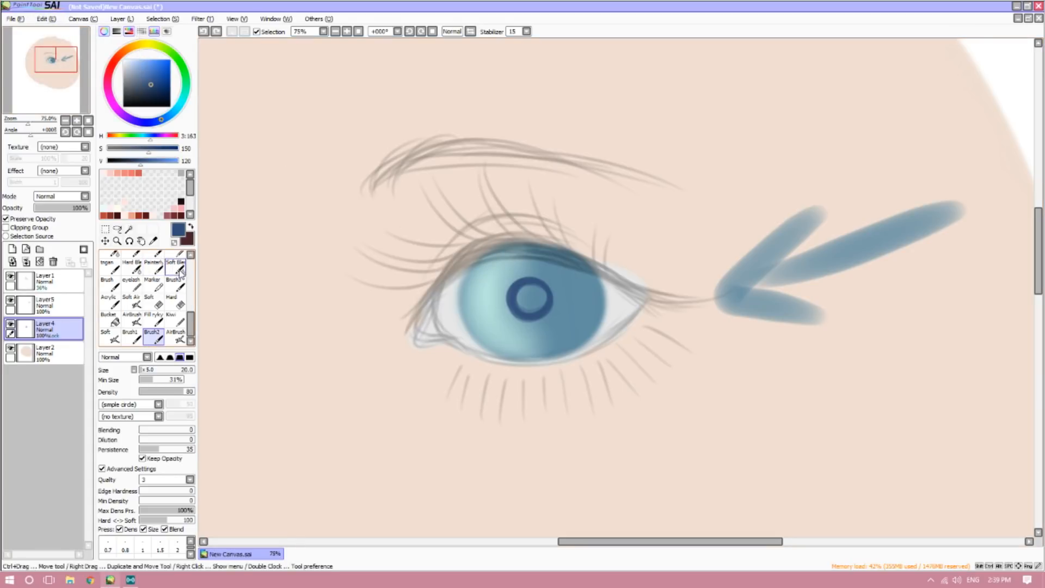
- Paint dark blue shading along the right side of the iris with Brush2 at size 25
key("bracketright")
key("bracketright")
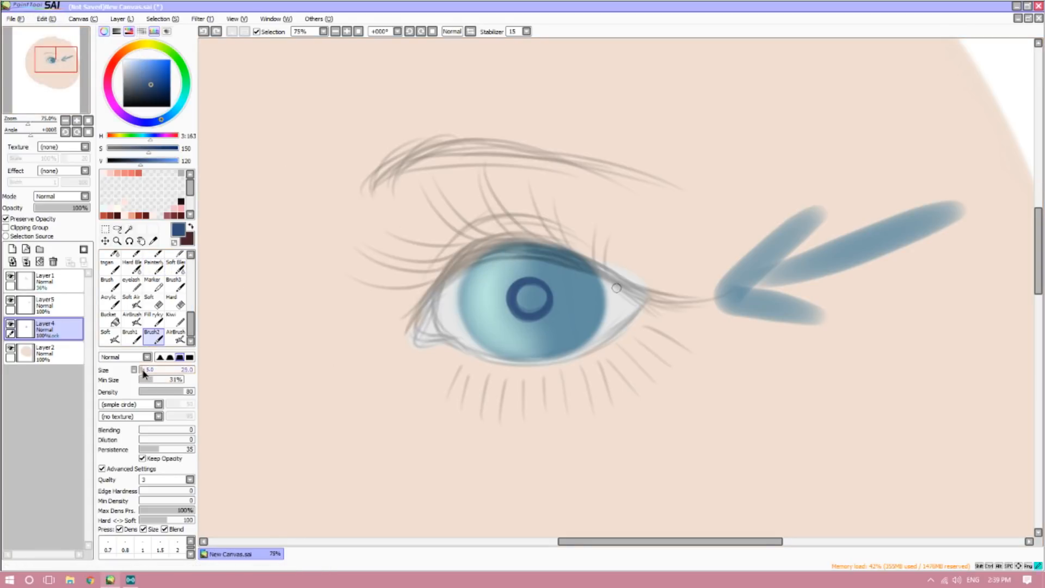
mouse_move(553, 274)
left_mouse_down()
mouse_move(566, 270)
mouse_move(596, 305)
mouse_move(514, 253)
mouse_move(576, 313)
mouse_move(577, 335)
mouse_move(575, 296)
mouse_move(506, 249)
mouse_move(547, 256)
mouse_move(555, 283)
mouse_move(577, 297)
mouse_move(559, 364)
mouse_move(588, 313)
left_mouse_up()
- Blend the dark pupil ring and the right-side shading into the iris with the soft blending brush at size 80
left_click(176, 268)
left_click_drag(150, 374, 150, 371)
mouse_move(523, 299)
left_mouse_down()
mouse_move(541, 270)
mouse_move(522, 269)
mouse_move(533, 276)
mouse_move(504, 315)
mouse_move(499, 298)
mouse_move(553, 313)
mouse_move(528, 329)
mouse_move(540, 265)
mouse_move(544, 275)
mouse_move(518, 278)
mouse_move(520, 297)
mouse_move(571, 283)
mouse_move(573, 307)
mouse_move(523, 357)
mouse_move(569, 341)
mouse_move(581, 305)
mouse_move(576, 262)
mouse_move(530, 251)
mouse_move(501, 295)
mouse_move(592, 288)
mouse_move(568, 351)
mouse_move(526, 352)
mouse_move(555, 349)
mouse_move(575, 299)
mouse_move(529, 358)
left_mouse_up()
left_click_drag(542, 265, 513, 258)
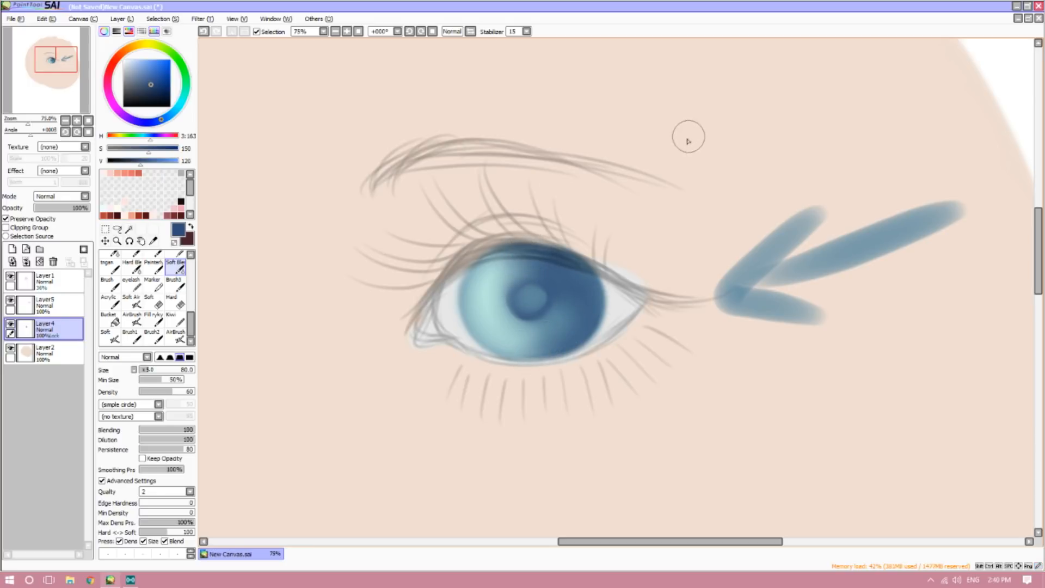
left_click(65, 120)
left_click(65, 121)
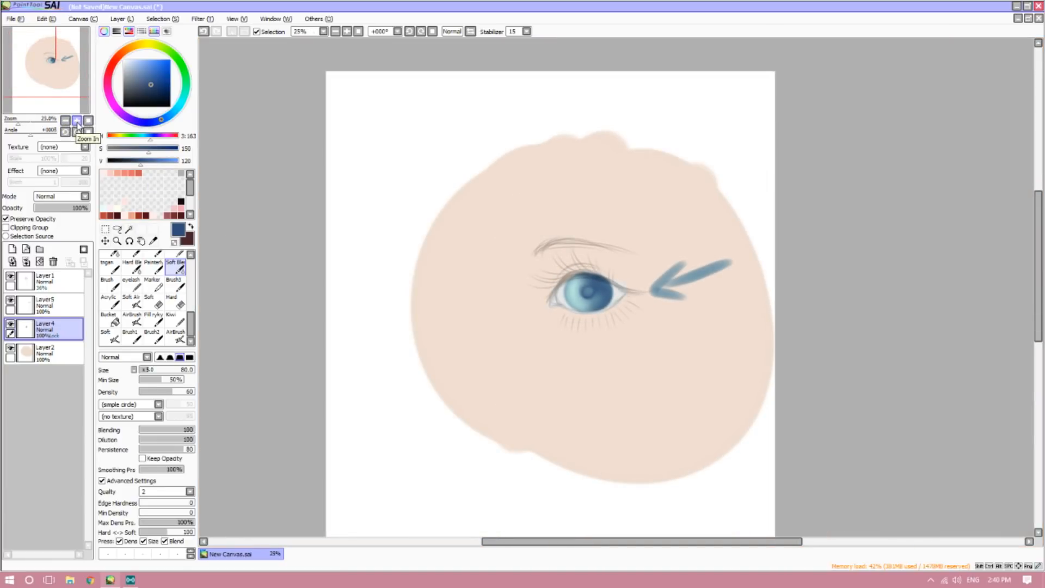
- Draw thin dark blue radial loops all around the iris with the AirBrush at size 4
left_click(76, 120)
left_click(77, 120)
left_click(77, 120)
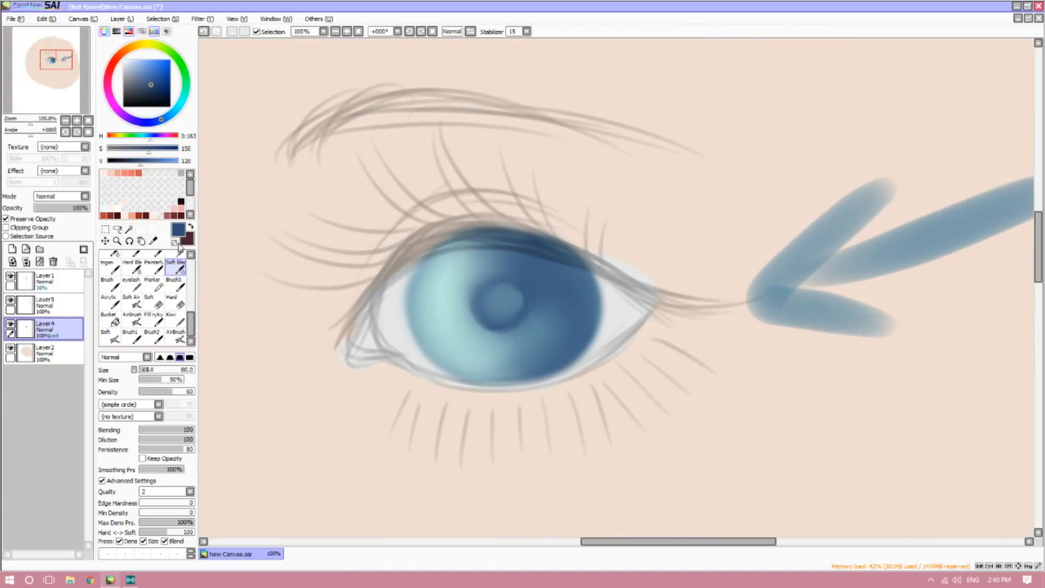
left_click(181, 339)
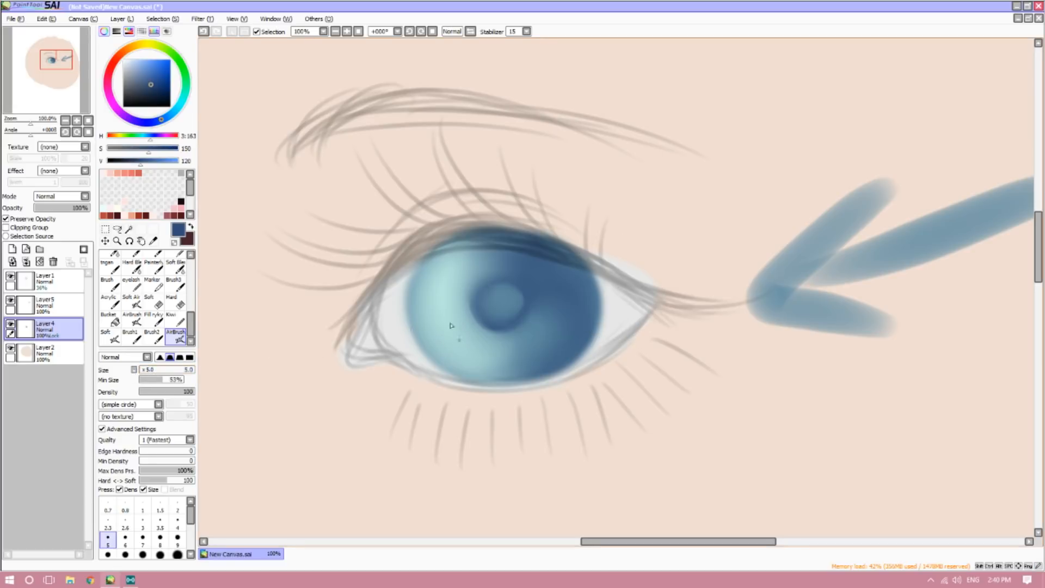
left_click(135, 370)
left_click(149, 389)
left_click(142, 372)
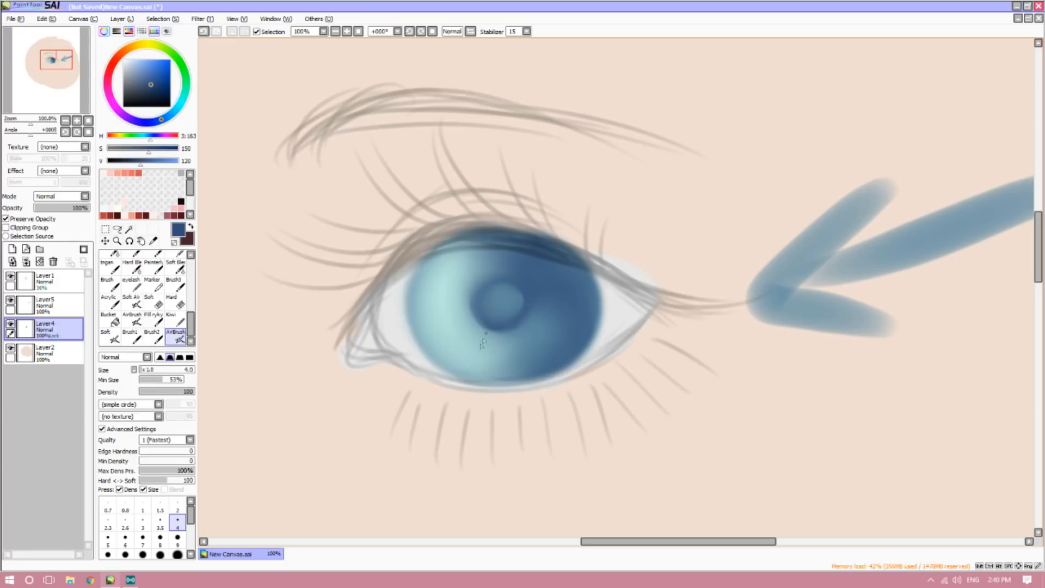
mouse_move(486, 333)
left_mouse_down()
mouse_move(480, 348)
mouse_move(509, 343)
mouse_move(503, 337)
left_mouse_up()
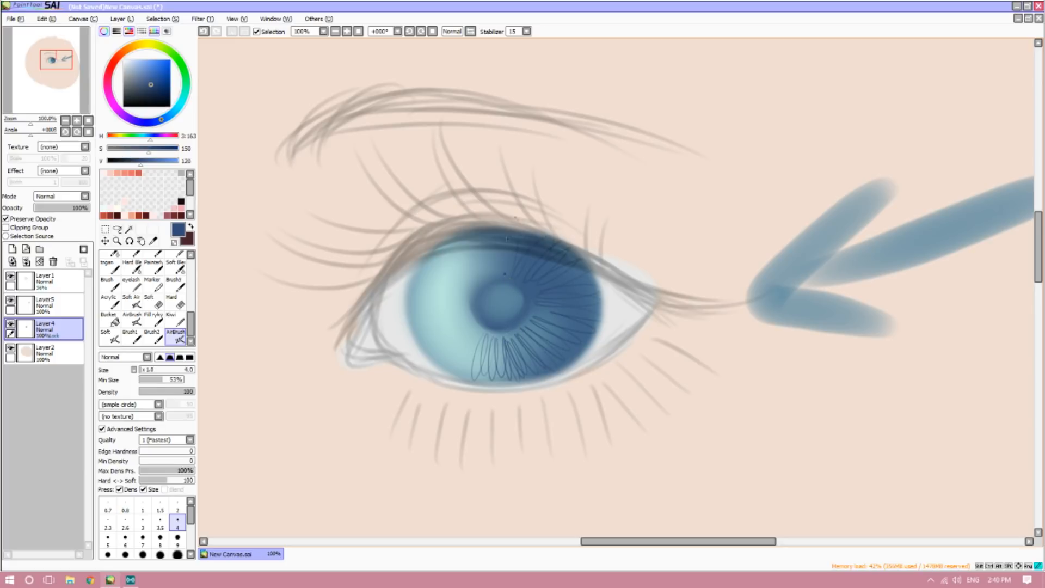
mouse_move(484, 231)
left_mouse_down()
mouse_move(468, 247)
mouse_move(452, 232)
mouse_move(426, 245)
mouse_move(483, 307)
mouse_move(464, 324)
mouse_move(474, 310)
mouse_move(477, 329)
mouse_move(487, 329)
mouse_move(497, 379)
left_mouse_up()
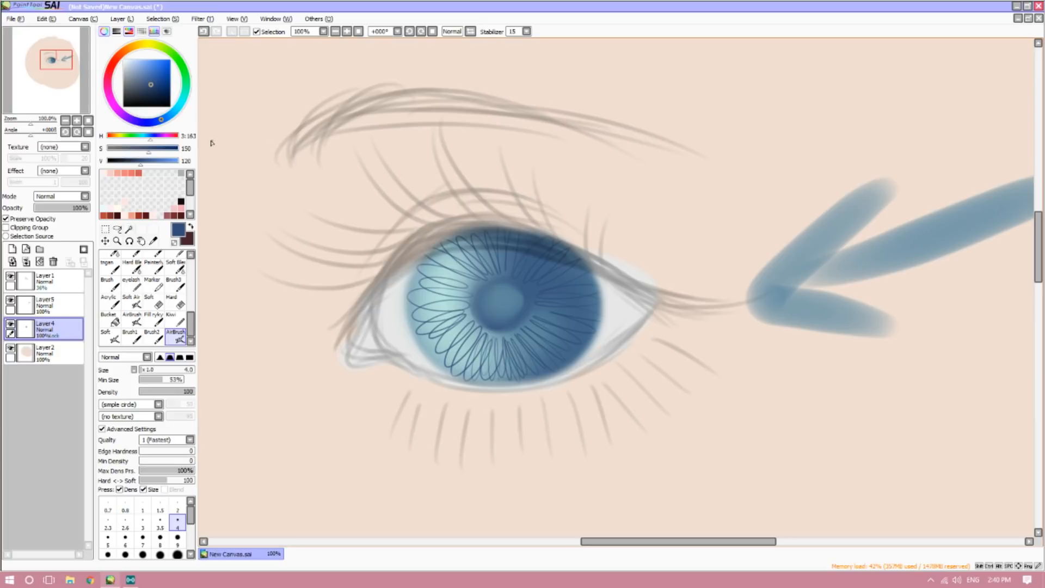
- Sample the iris's pale turquoise (H 2:221, S 49, V 227) and draw thin light radial loops over the iris with the AirBrush at size 4
left_click(154, 241)
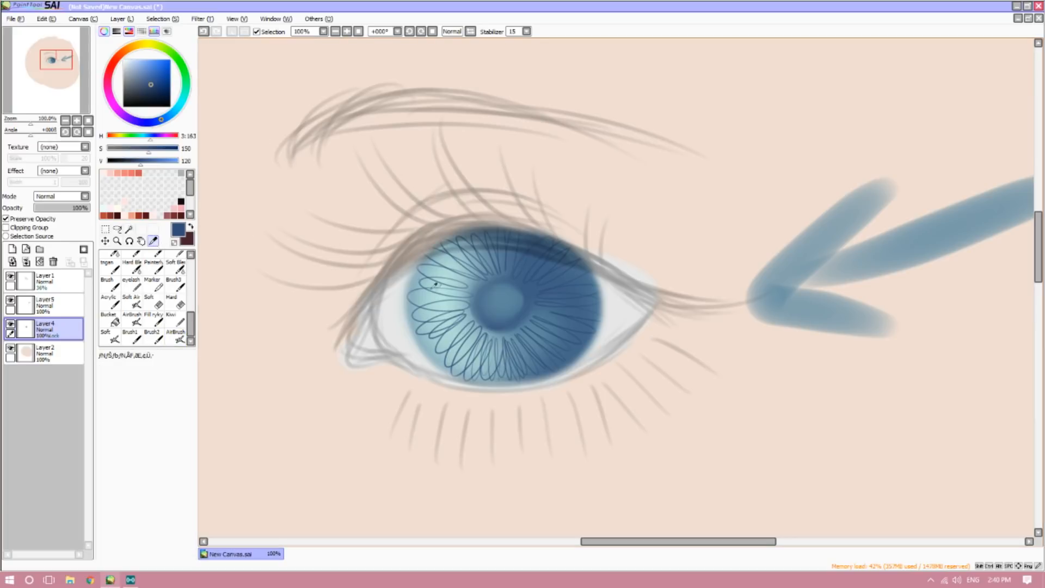
left_click(447, 301)
left_click(175, 336)
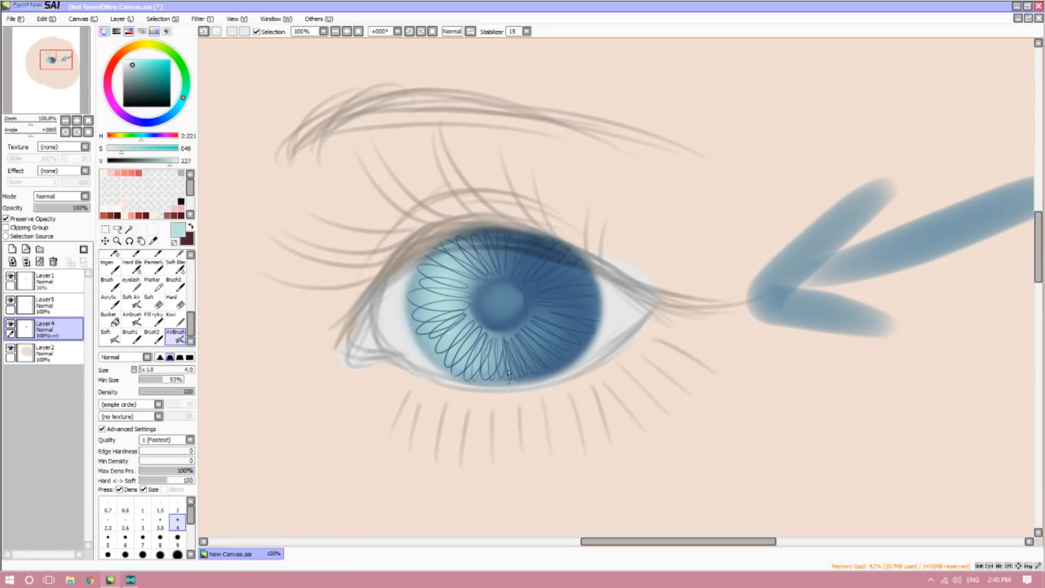
mouse_move(493, 398)
left_mouse_down()
mouse_move(507, 348)
mouse_move(572, 343)
mouse_move(525, 315)
mouse_move(598, 297)
mouse_move(539, 234)
mouse_move(493, 229)
mouse_move(468, 264)
left_mouse_up()
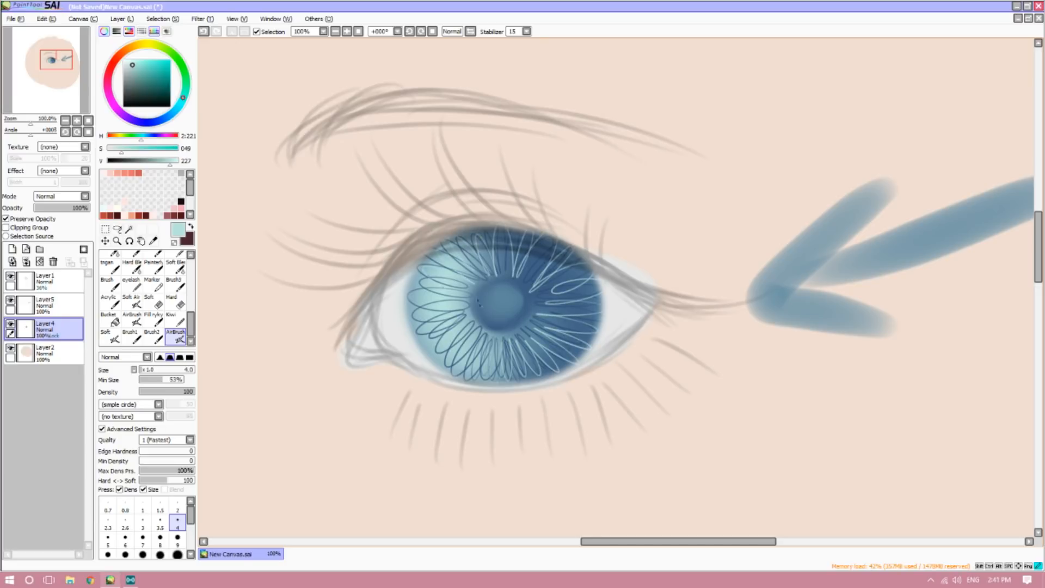
left_click_drag(479, 378, 554, 382)
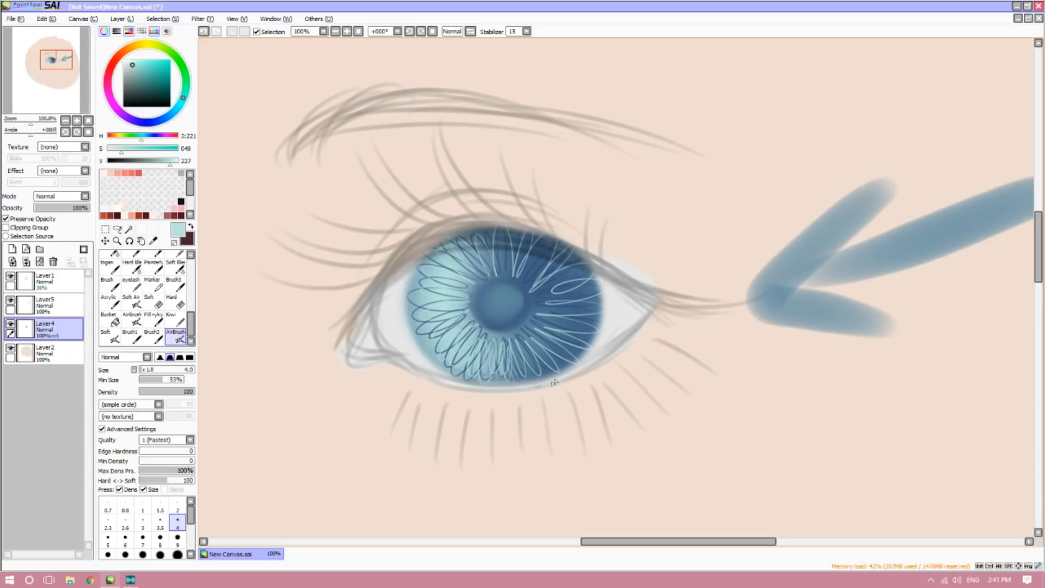
left_click(66, 121)
left_click(65, 121)
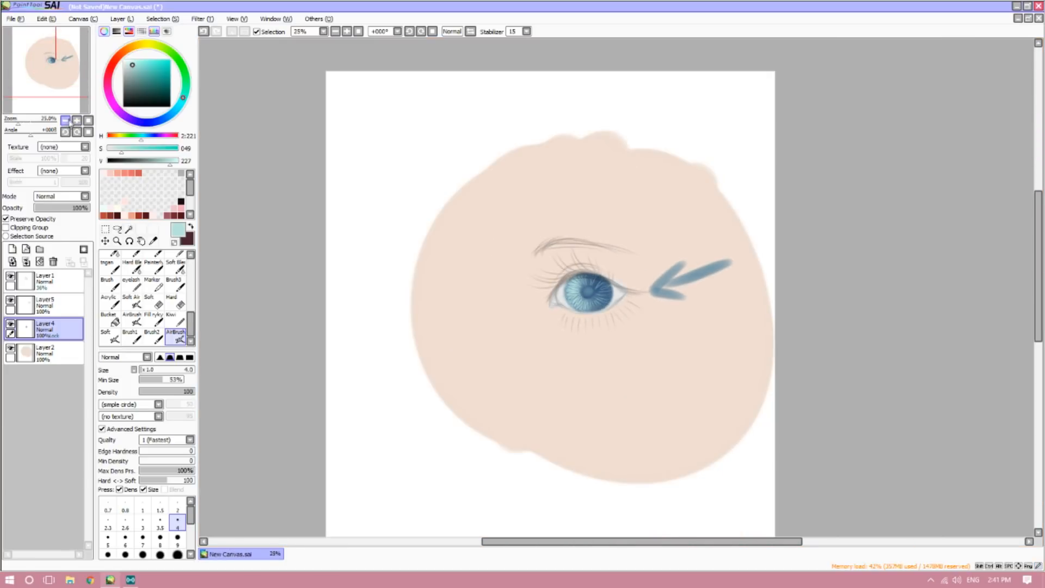
left_click(77, 120)
left_click(77, 120)
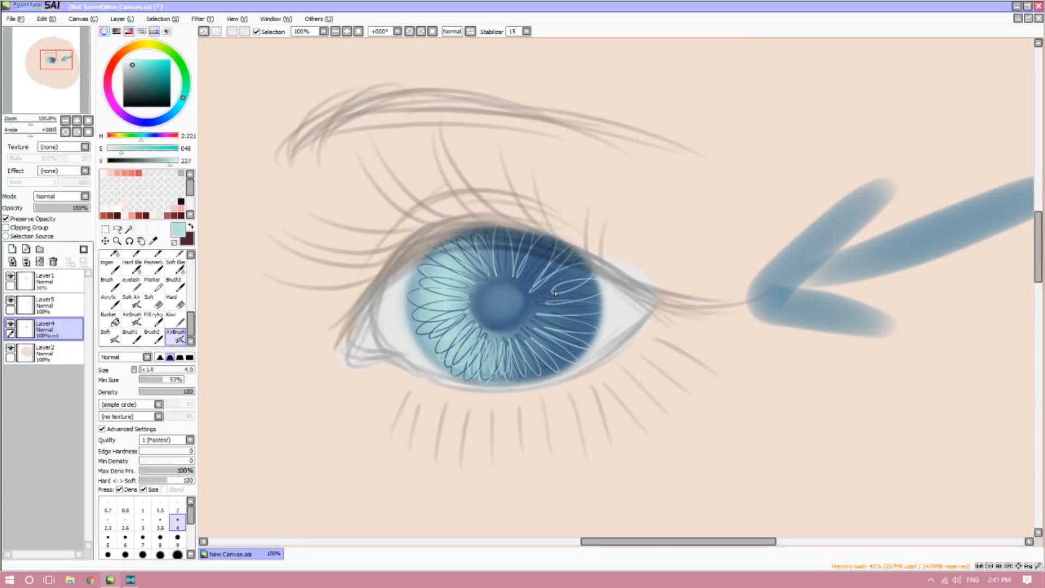
mouse_move(535, 295)
left_mouse_down()
mouse_move(599, 284)
mouse_move(531, 298)
mouse_move(588, 292)
mouse_move(563, 304)
mouse_move(566, 321)
mouse_move(589, 323)
mouse_move(552, 331)
left_mouse_up()
- Blend the radial iris lines around the pupil and outer edge with the soft blending brush at size 70
left_click(175, 264)
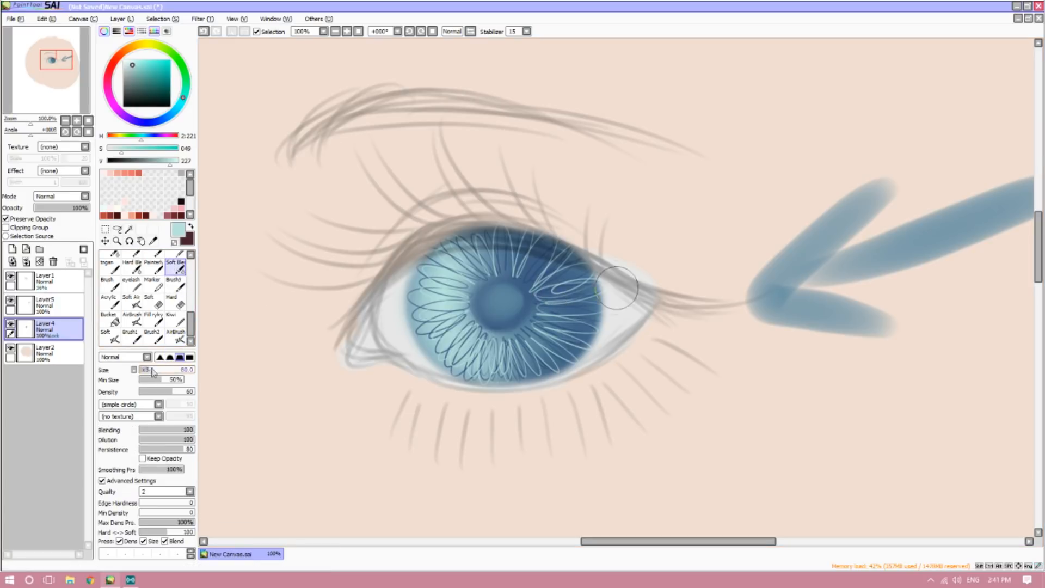
mouse_move(470, 316)
left_mouse_down()
mouse_move(482, 308)
mouse_move(466, 322)
mouse_move(474, 288)
mouse_move(463, 291)
mouse_move(506, 281)
mouse_move(495, 322)
mouse_move(516, 319)
mouse_move(507, 275)
mouse_move(486, 278)
mouse_move(434, 248)
mouse_move(424, 357)
mouse_move(547, 384)
mouse_move(580, 346)
mouse_move(593, 357)
mouse_move(577, 245)
mouse_move(423, 275)
mouse_move(481, 217)
mouse_move(504, 272)
mouse_move(484, 330)
left_mouse_up()
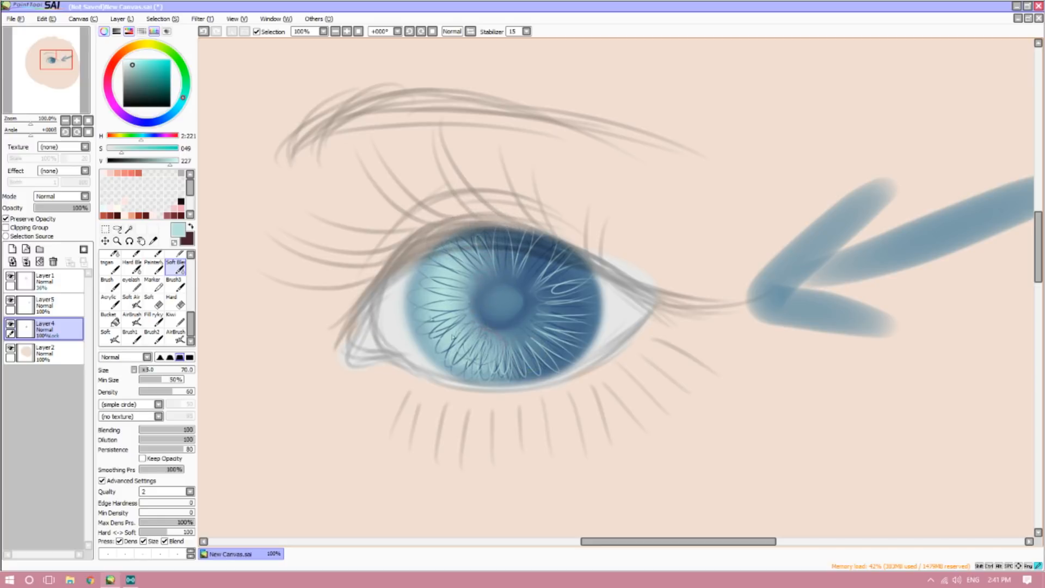
left_click(77, 120)
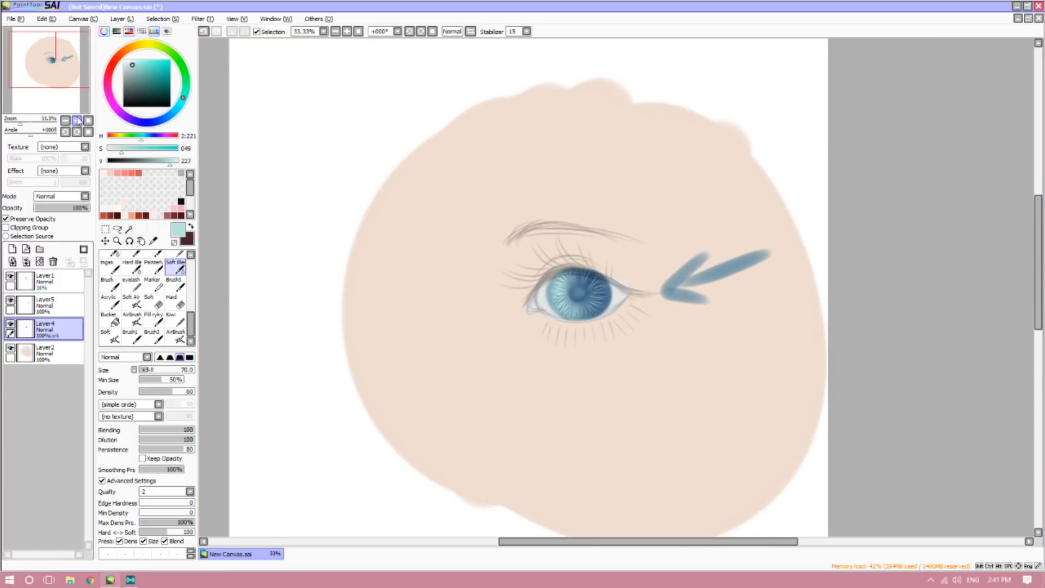
left_click(77, 120)
left_click(78, 121)
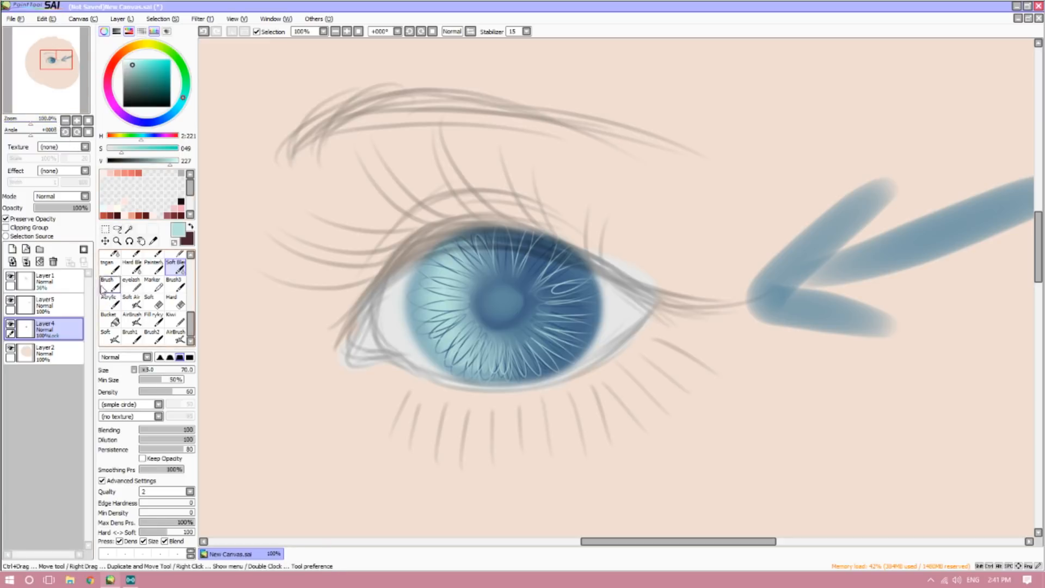
- Add a new layer above Layer4, clip it to the iris layer and set its mode to Multiply
left_click(11, 250)
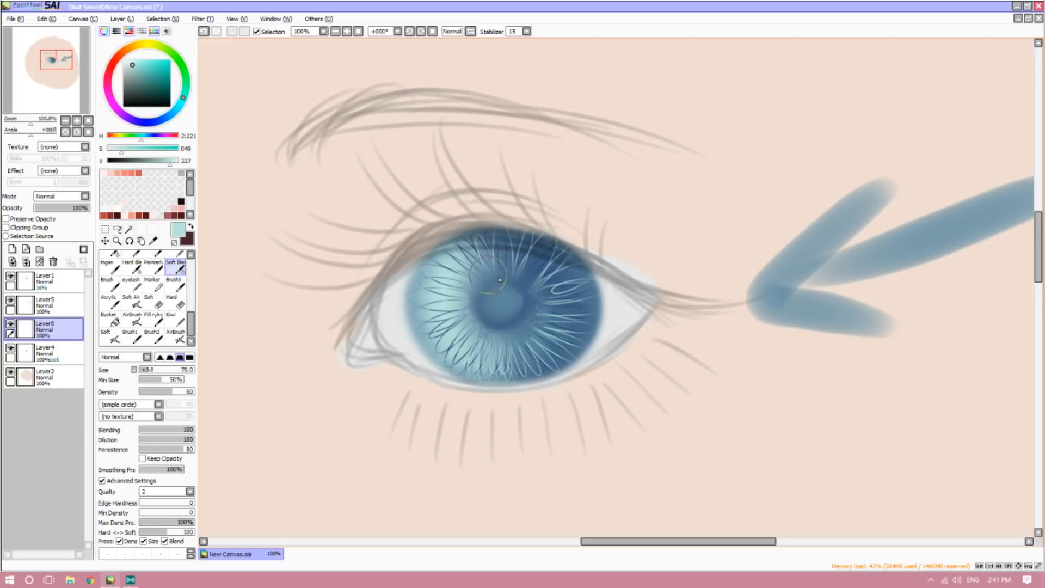
left_click(40, 230)
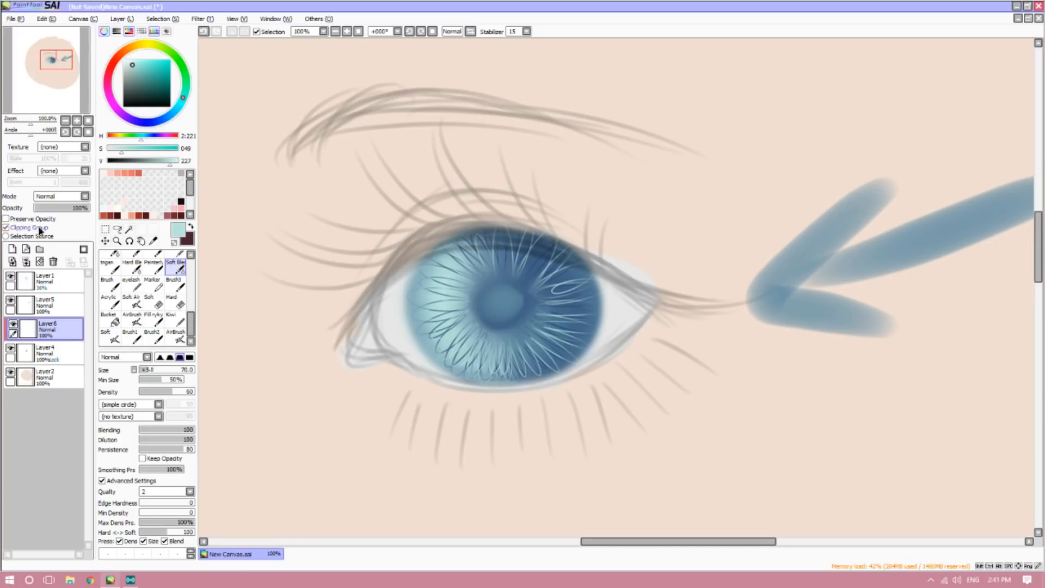
left_click(57, 197)
left_click(52, 214)
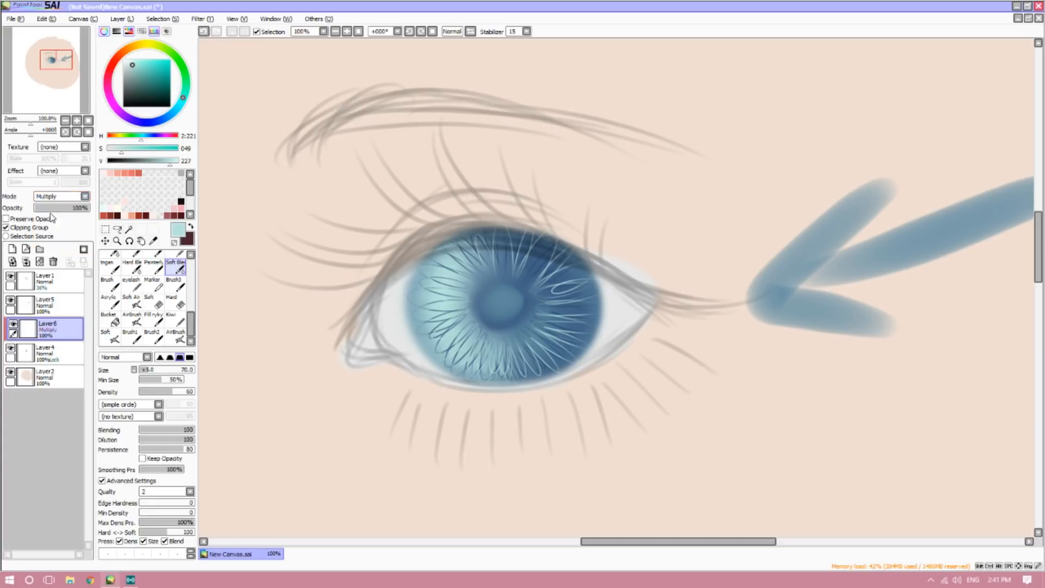
- Draw a wavy ring and scattered dots around it in the iris's sampled dark blue (H 3:136, S 128, V 135) with the AirBrush at size 15
left_click(161, 254)
left_click(159, 265)
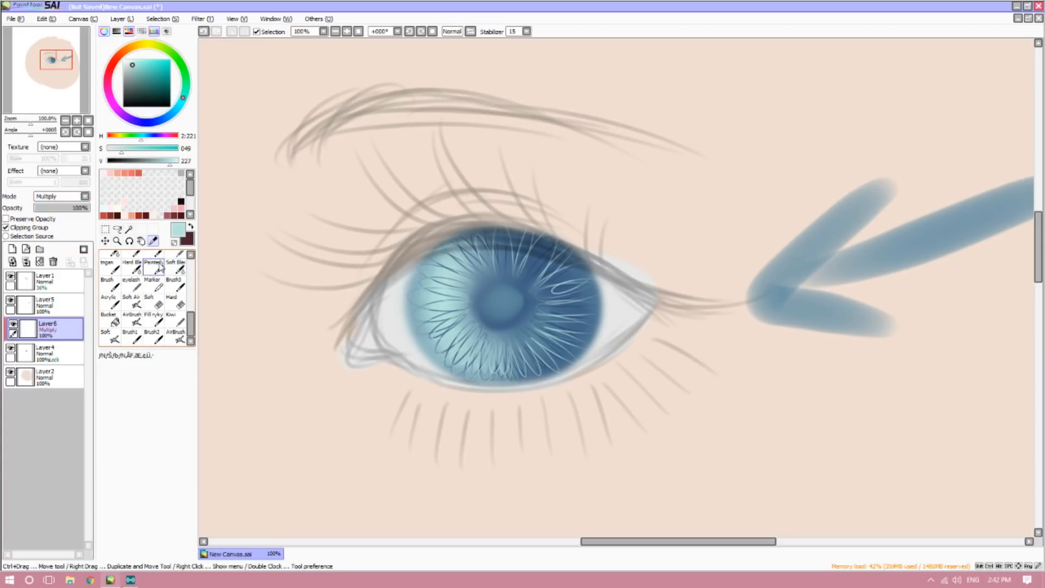
left_click(509, 322)
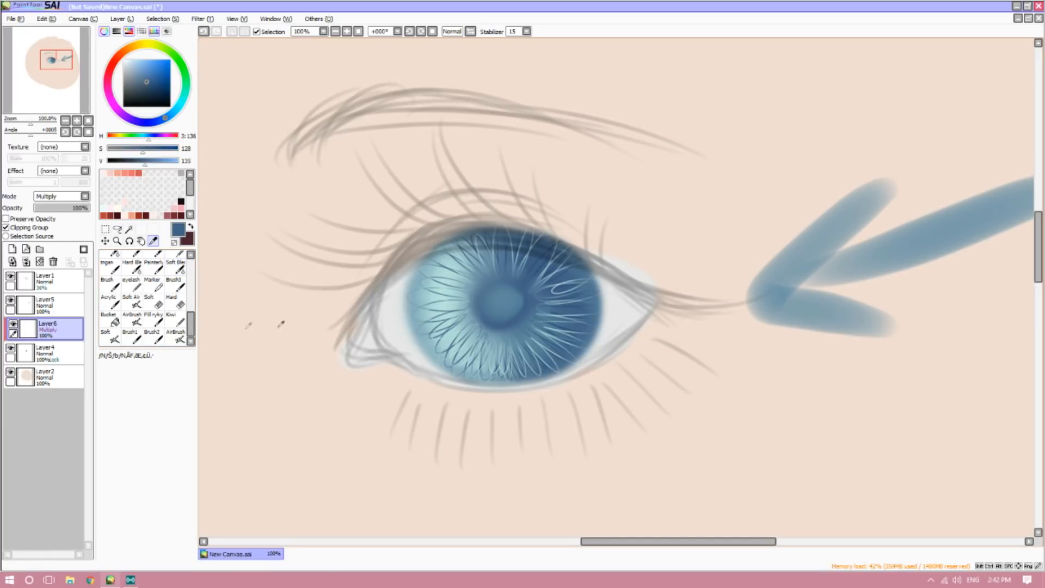
left_click(175, 335)
left_click_drag(143, 369, 148, 373)
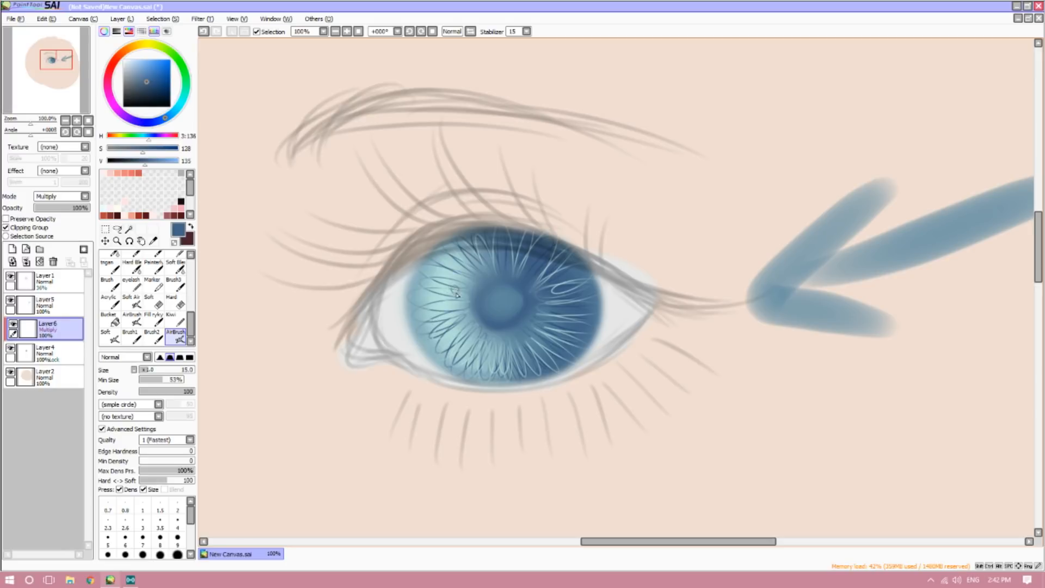
mouse_move(448, 291)
left_mouse_down()
mouse_move(453, 328)
mouse_move(512, 354)
mouse_move(550, 336)
mouse_move(561, 319)
mouse_move(549, 271)
mouse_move(493, 251)
mouse_move(451, 275)
mouse_move(445, 299)
left_mouse_up()
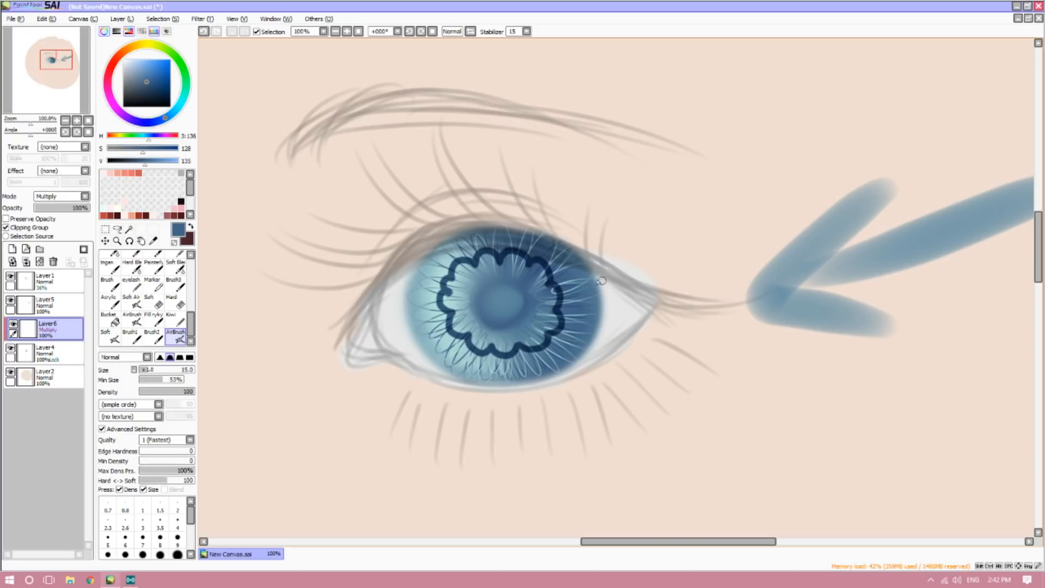
left_click(431, 280)
left_click(576, 305)
left_click(516, 244)
left_click(495, 369)
- Blend the wavy ring inward toward the pupil with the soft blending brush at size 40
left_click(177, 266)
left_click_drag(148, 371, 144, 371)
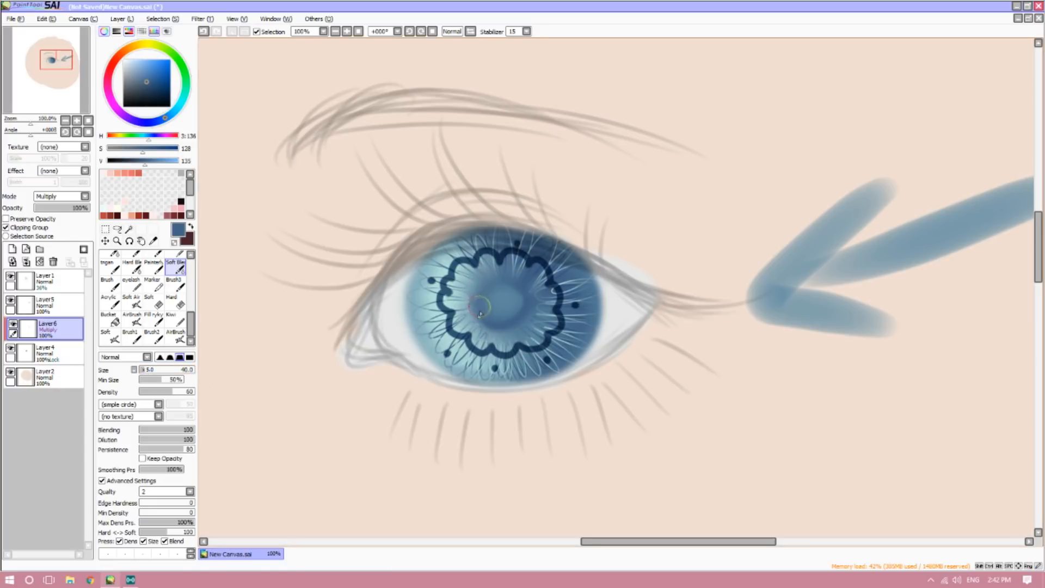
mouse_move(465, 325)
left_mouse_down()
mouse_move(449, 299)
mouse_move(515, 282)
mouse_move(468, 295)
mouse_move(455, 280)
mouse_move(510, 261)
mouse_move(550, 291)
mouse_move(544, 318)
left_mouse_up()
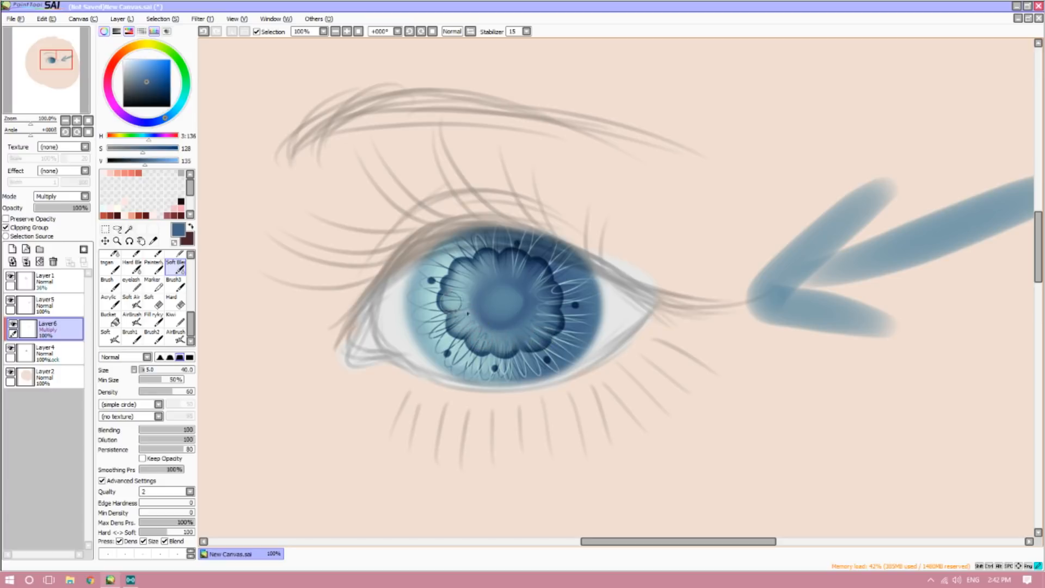
left_click(66, 121)
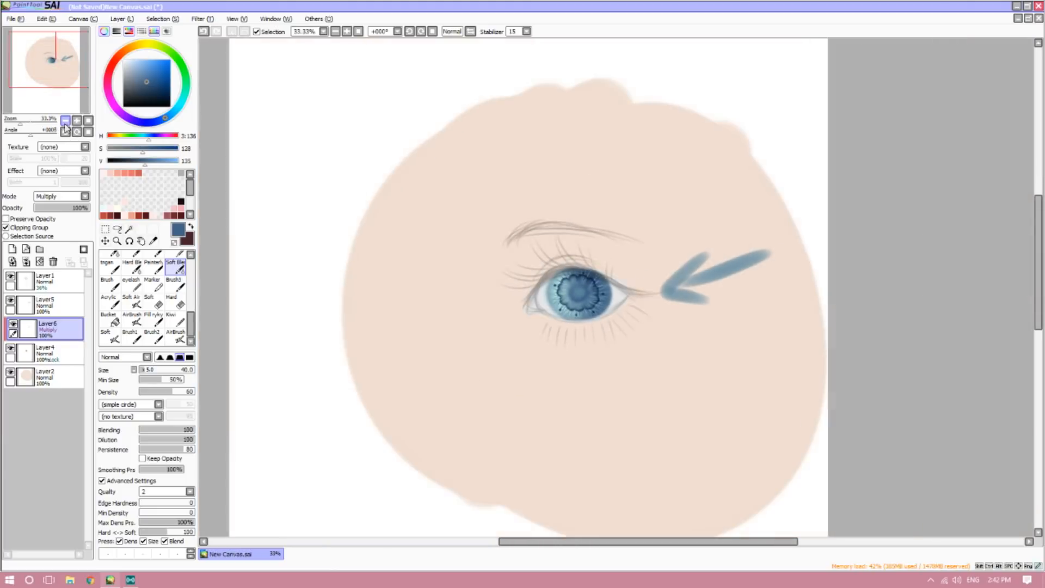
left_click(66, 120)
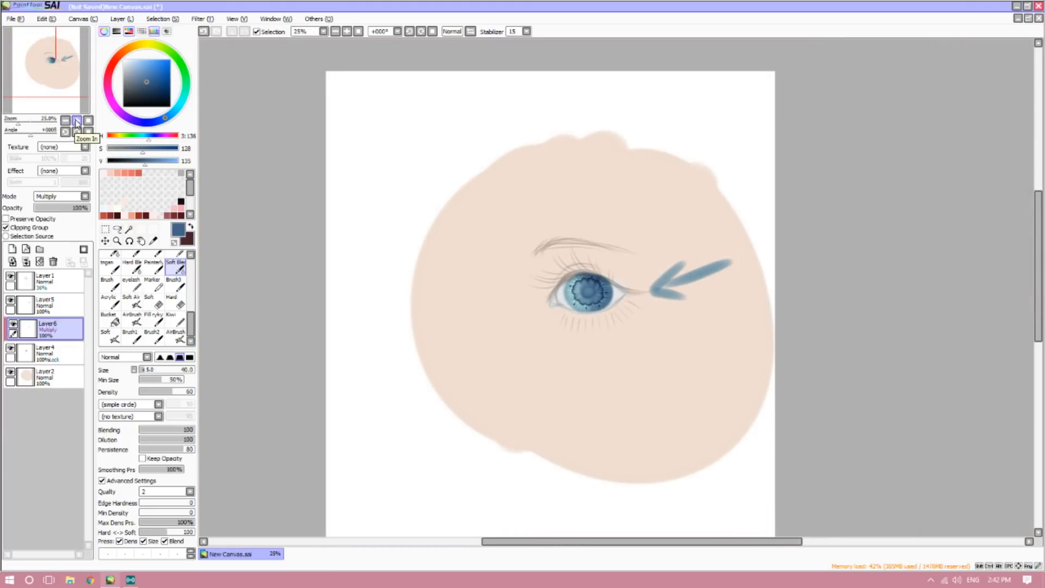
left_click(76, 121)
left_click(76, 121)
left_click(76, 122)
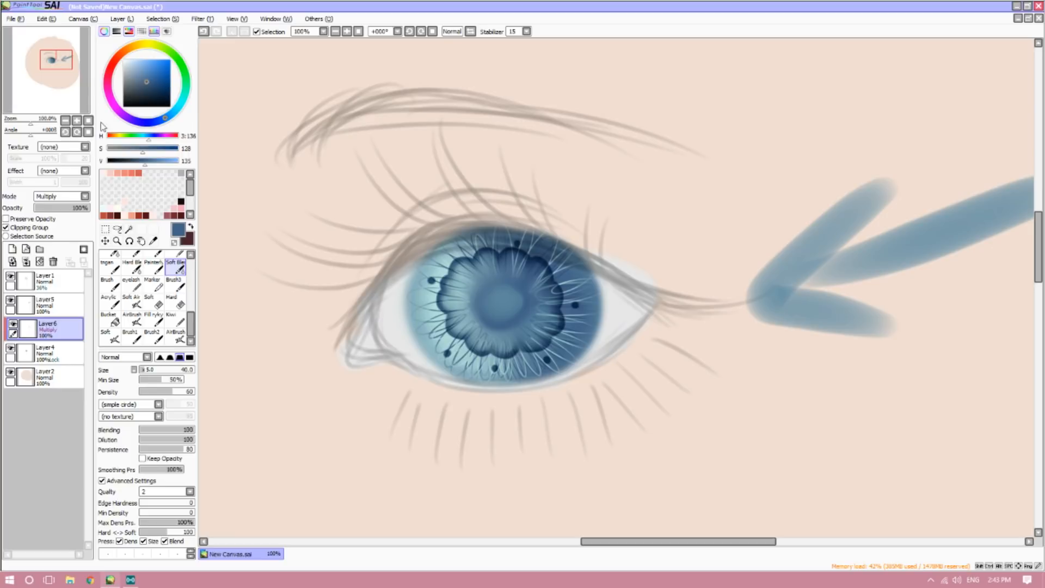
- Lower the Multiply layer's opacity to 59% and merge it down into Layer4
left_click(66, 120)
left_click(65, 120)
left_click(66, 121)
left_click(76, 120)
mouse_move(66, 211)
left_mouse_down()
mouse_move(82, 210)
mouse_move(26, 209)
mouse_move(67, 211)
left_mouse_up()
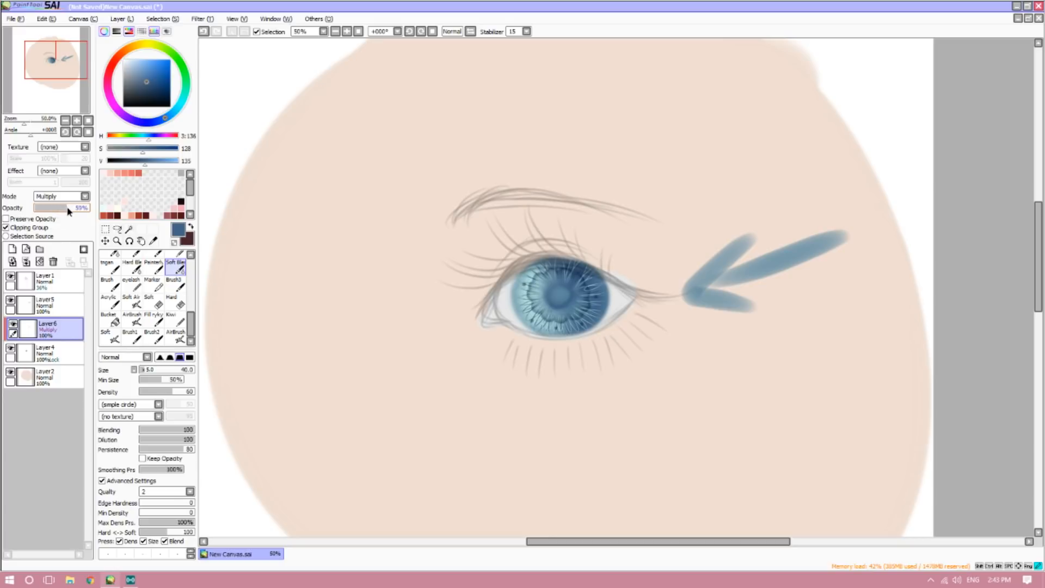
left_click(77, 120)
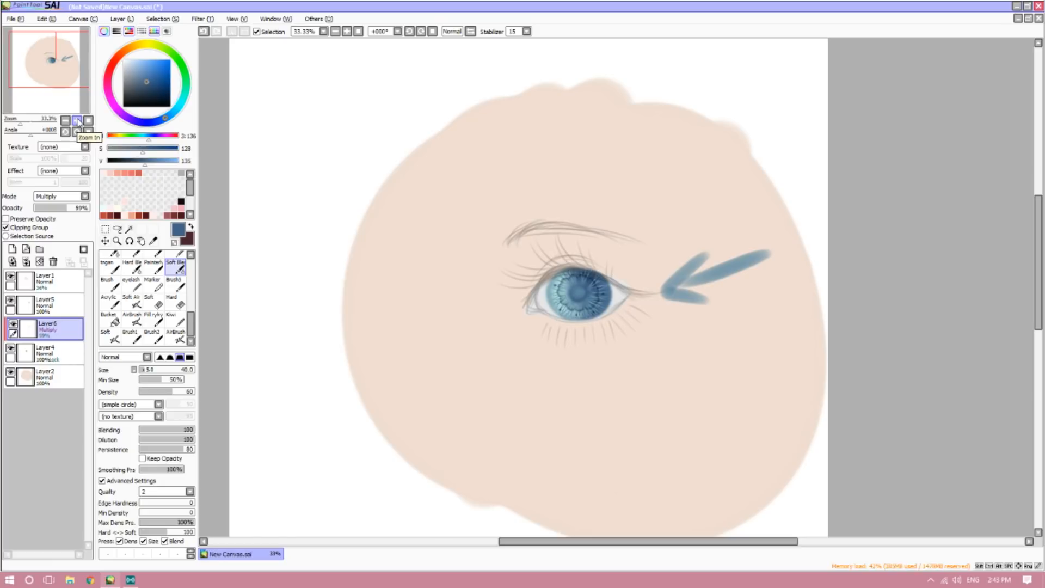
left_click(77, 121)
left_click(76, 121)
left_click(77, 121)
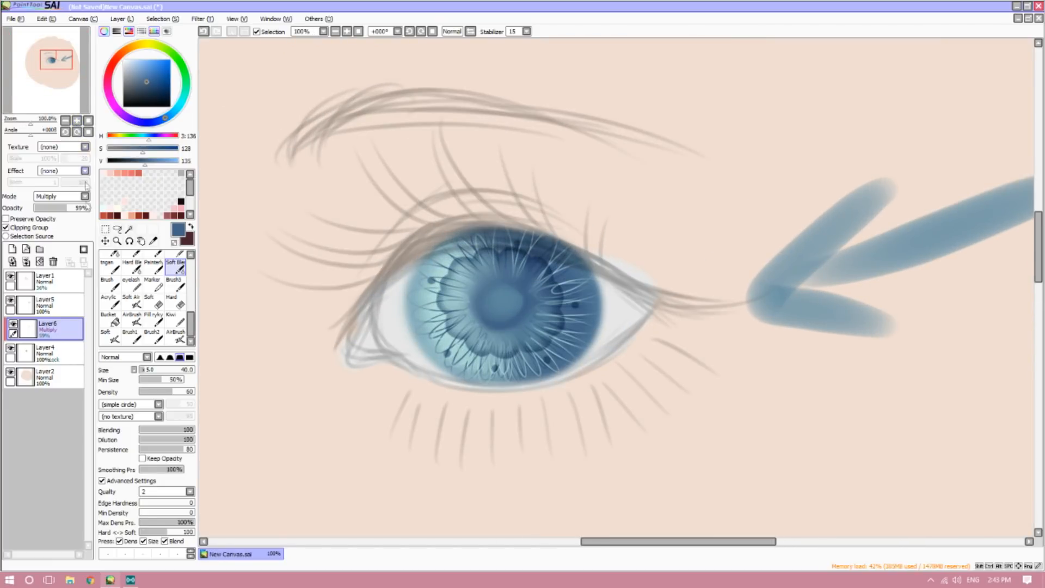
left_click(25, 262)
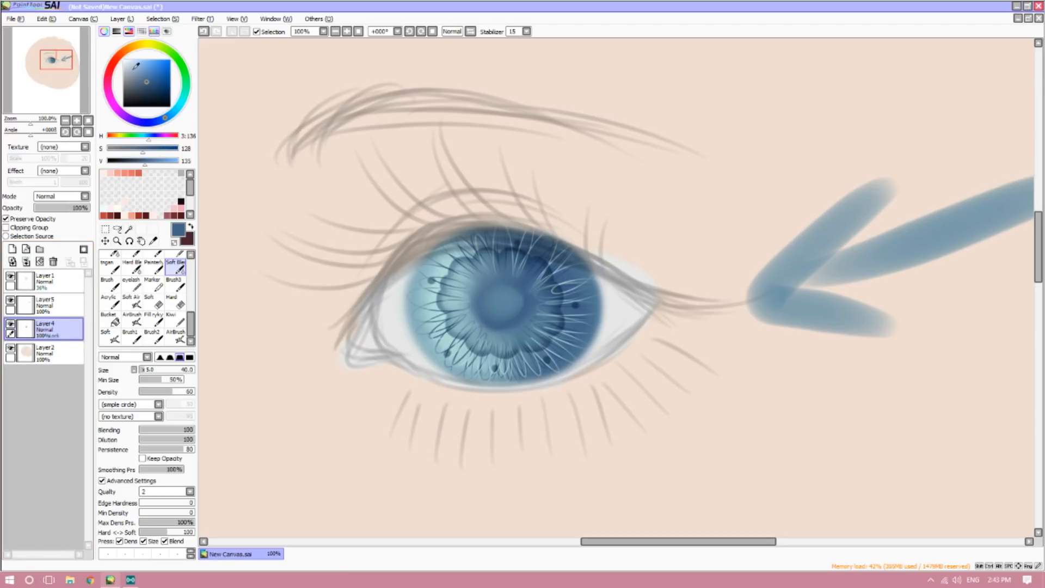
- Paint a pale cyan highlight (H 3:014, S 24, V 255) along the wavy ring's lower outer edge with the AirBrush at size 7, setting density to 83
left_click_drag(133, 64, 128, 57)
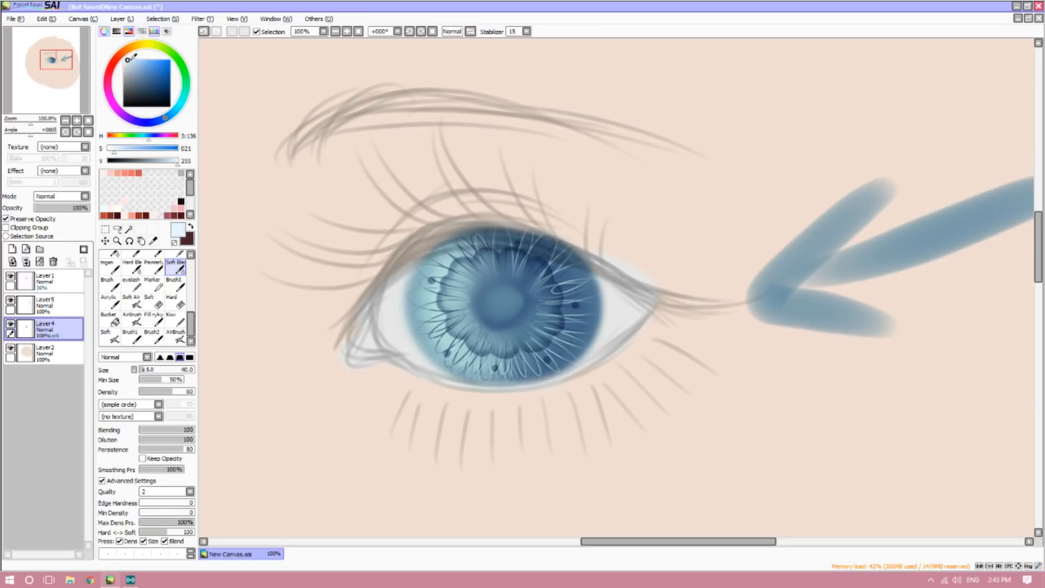
left_click(180, 105)
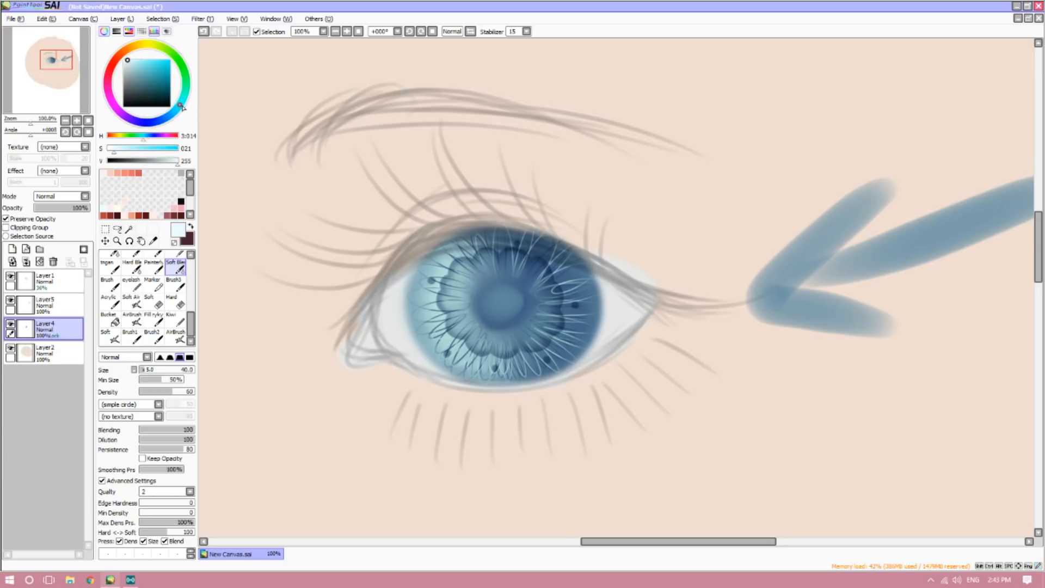
left_click(127, 57)
left_click(128, 60)
left_click(175, 336)
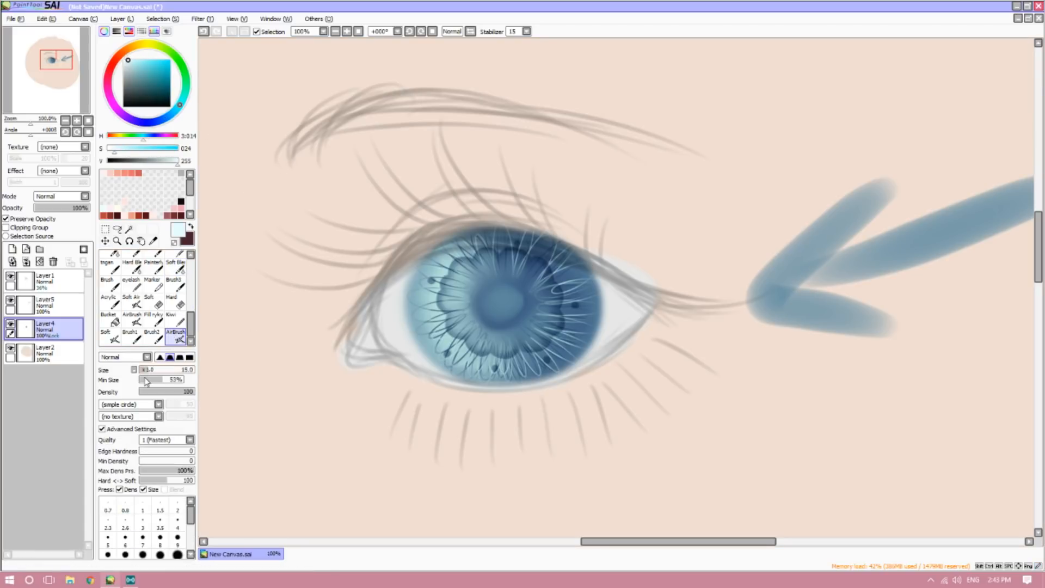
left_click_drag(148, 373, 168, 392)
left_click_drag(439, 290, 438, 308)
left_click_drag(439, 291, 440, 316)
mouse_move(438, 298)
left_mouse_down()
mouse_move(409, 332)
mouse_move(452, 302)
mouse_move(439, 310)
mouse_move(450, 339)
mouse_move(504, 361)
mouse_move(490, 359)
mouse_move(544, 354)
mouse_move(568, 331)
mouse_move(565, 294)
left_mouse_up()
left_click(185, 393)
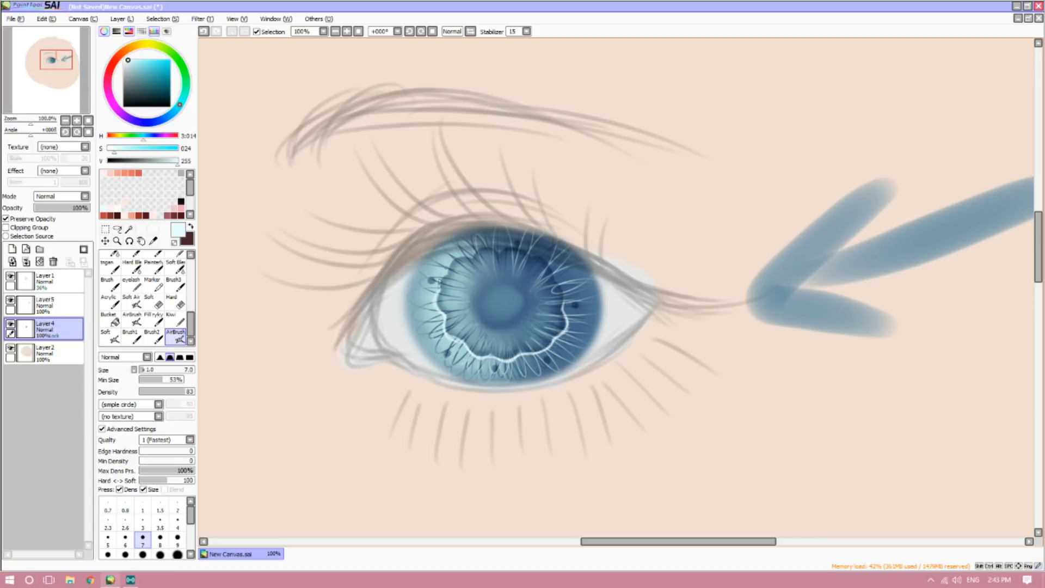
- Continue the pale cyan highlight around the whole wavy ring and outline the scattered dots around it with the AirBrush at size 7
mouse_move(440, 292)
left_mouse_down()
mouse_move(489, 245)
mouse_move(521, 246)
mouse_move(507, 250)
mouse_move(540, 255)
mouse_move(566, 297)
left_mouse_up()
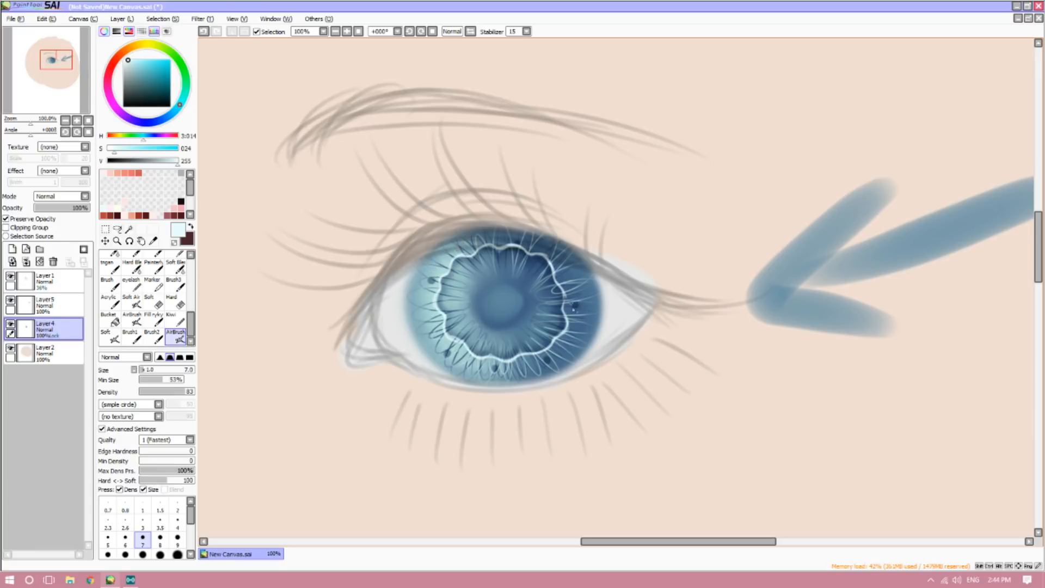
left_click_drag(435, 281, 431, 282)
mouse_move(446, 351)
left_mouse_down()
mouse_move(505, 377)
mouse_move(496, 365)
mouse_move(551, 368)
left_mouse_up()
left_click_drag(579, 305, 576, 308)
left_click_drag(514, 235, 517, 247)
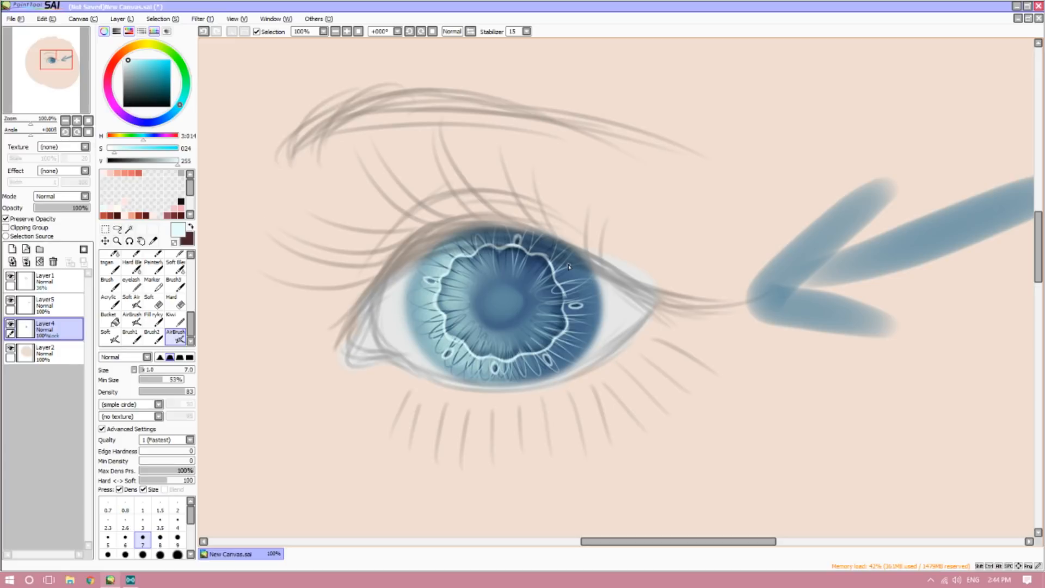
- Add a new layer above Layer4 and mix a reddish brown (S 171, V 150) starting from the sampled skin tone
left_click(76, 121)
left_click(76, 120)
left_click(76, 120)
left_click(77, 120)
left_click(76, 121)
left_click(77, 121)
left_click(76, 120)
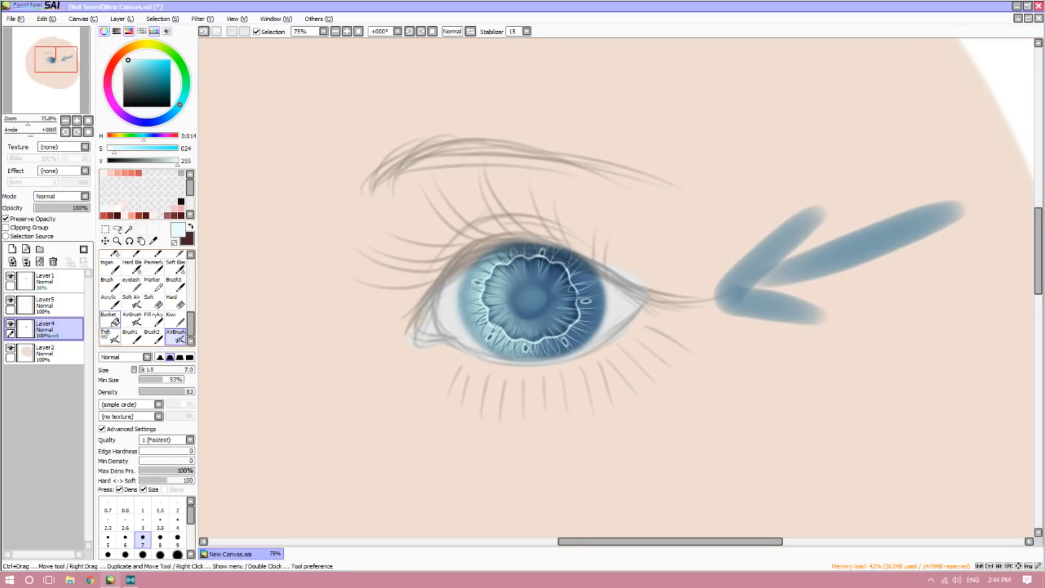
left_click(12, 249)
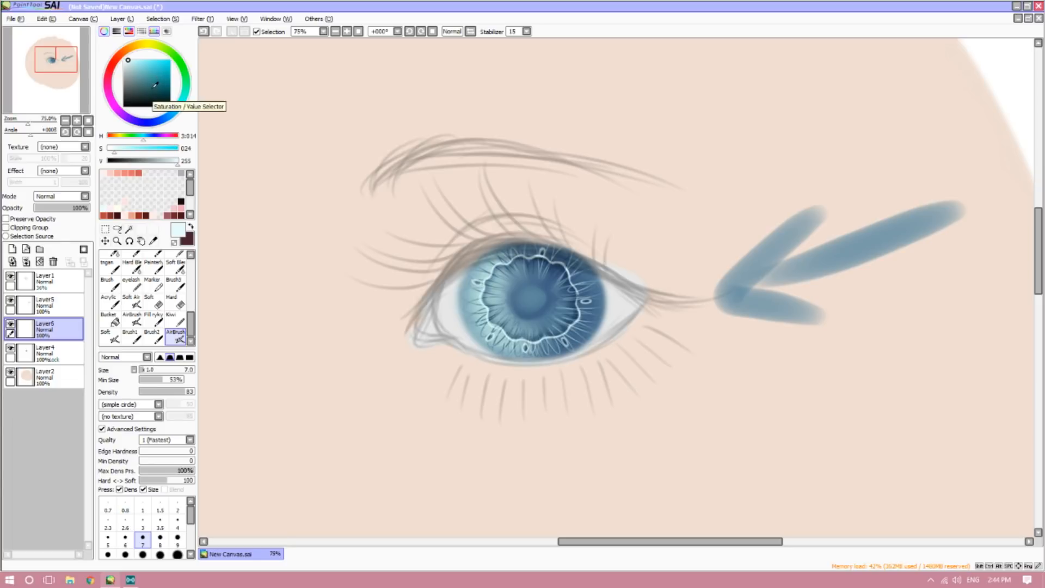
left_click(153, 241)
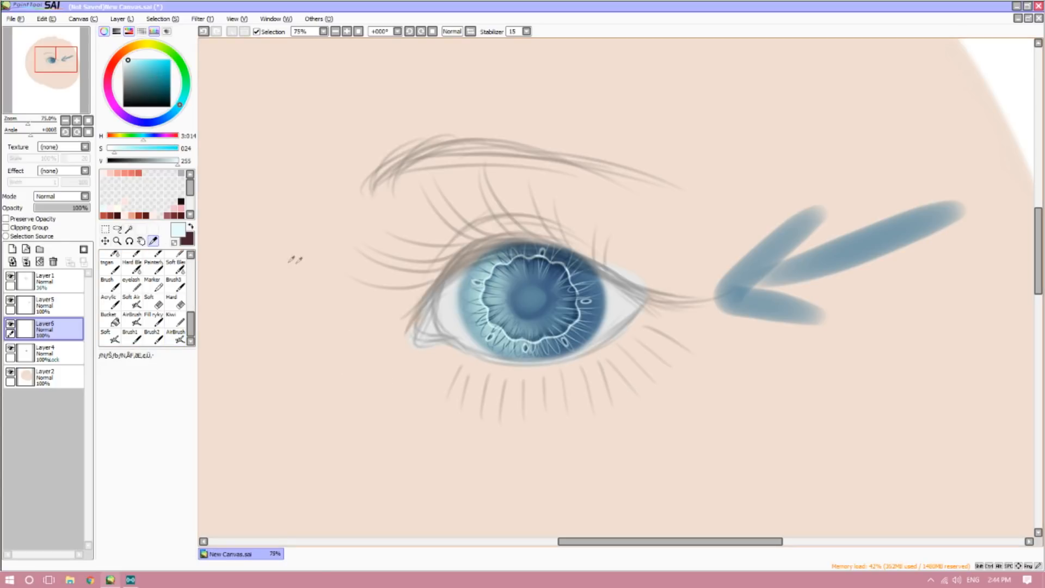
left_click(294, 258)
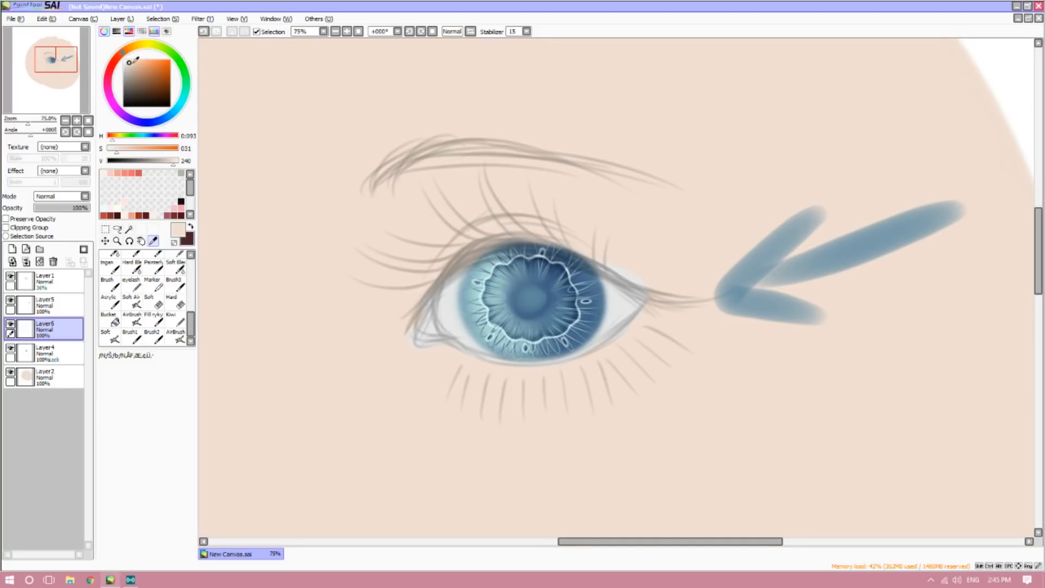
left_click_drag(134, 60, 151, 73)
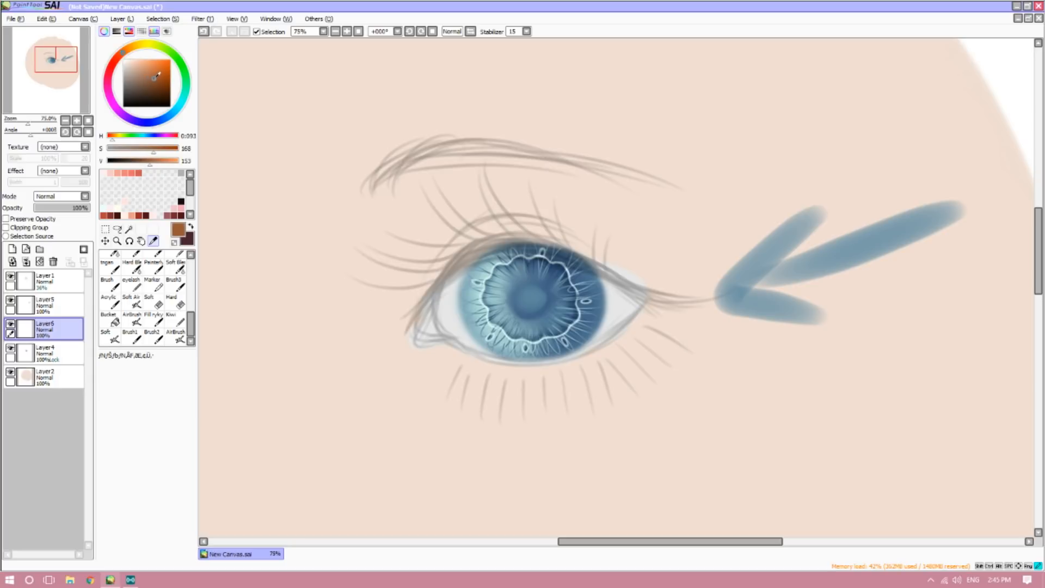
left_click_drag(157, 76, 116, 58)
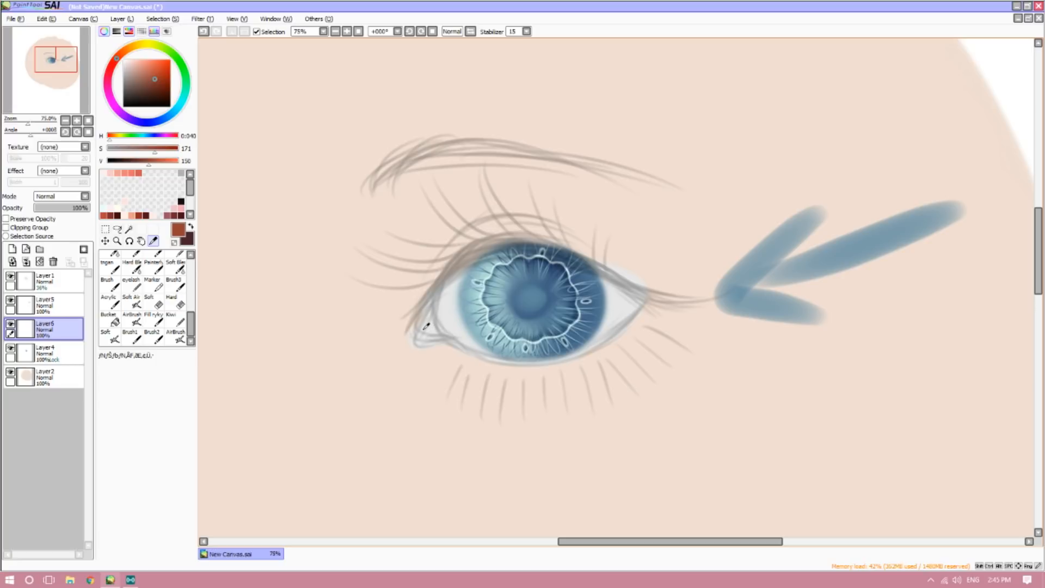
- Set the new layer to Multiply and paint reddish-brown shadow under the upper lid and in both eye corners with Brush2 at size 95
left_click(61, 196)
left_click(60, 207)
left_click(152, 333)
left_click_drag(146, 371, 148, 371)
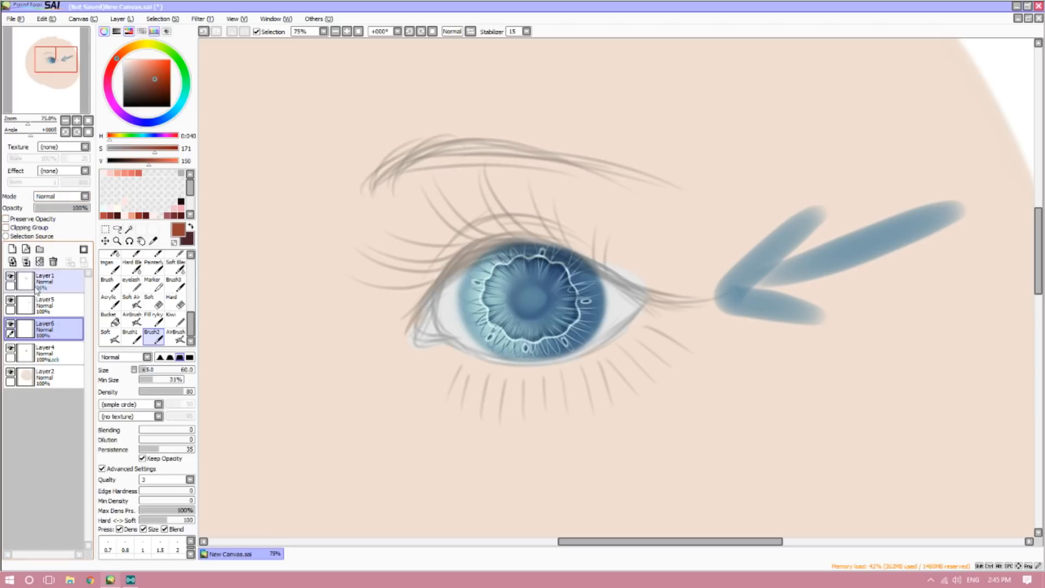
left_click(54, 197)
left_click(54, 215)
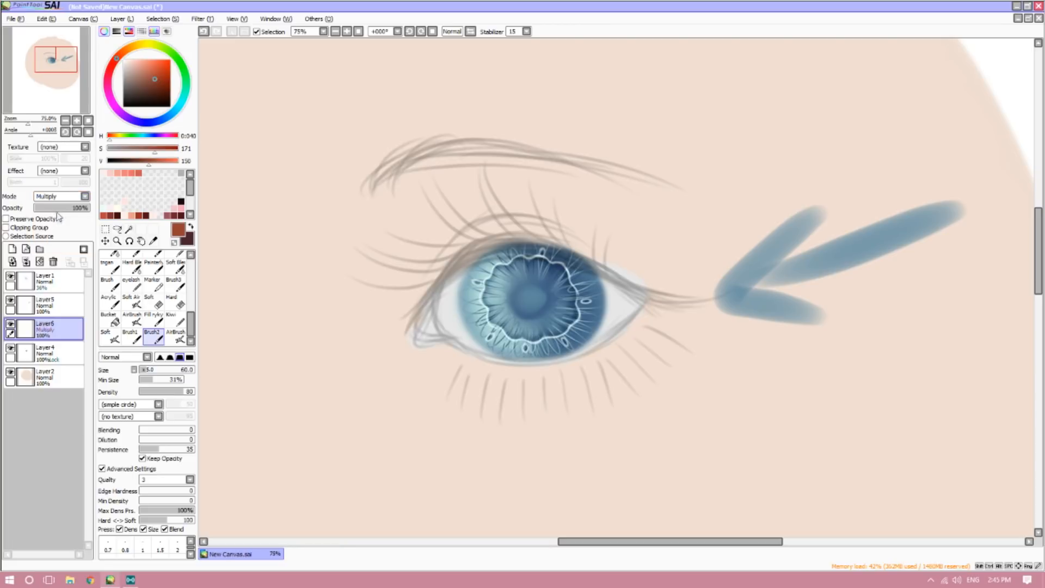
left_click(150, 371)
mouse_move(507, 251)
left_mouse_down()
mouse_move(441, 311)
mouse_move(468, 272)
mouse_move(423, 336)
mouse_move(458, 345)
mouse_move(480, 281)
mouse_move(461, 280)
mouse_move(511, 267)
mouse_move(474, 270)
mouse_move(608, 275)
mouse_move(466, 277)
mouse_move(622, 298)
mouse_move(551, 280)
mouse_move(530, 261)
mouse_move(635, 309)
mouse_move(593, 285)
mouse_move(623, 302)
mouse_move(621, 323)
mouse_move(611, 294)
mouse_move(629, 313)
mouse_move(587, 283)
mouse_move(627, 321)
left_mouse_up()
mouse_move(476, 294)
left_mouse_down()
mouse_move(567, 279)
mouse_move(546, 269)
mouse_move(620, 326)
left_mouse_up()
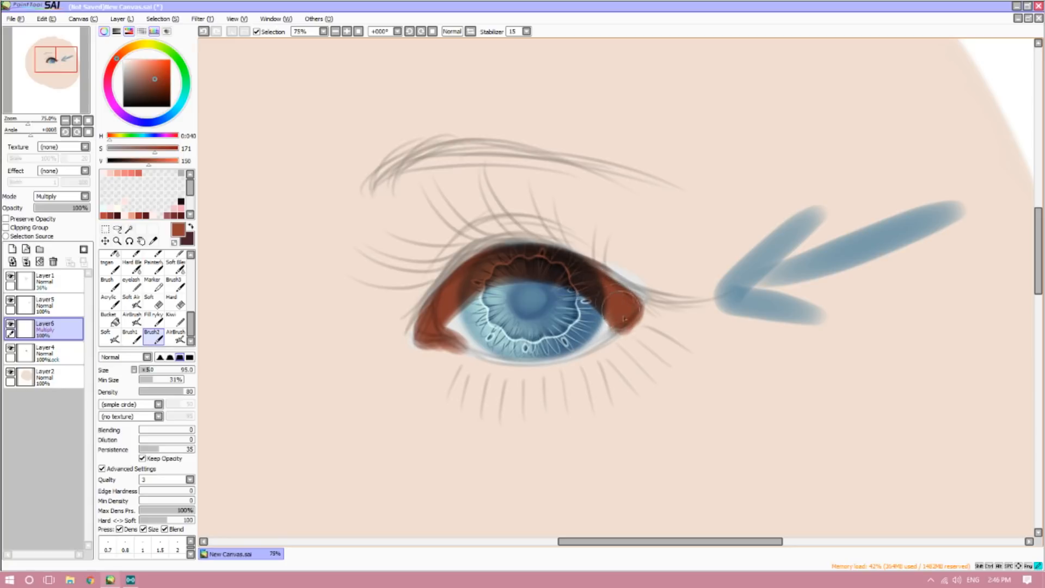
- Blend the reddish-brown shadow softly into the iris and eye white with the soft blending brush at size 160
left_click(175, 265)
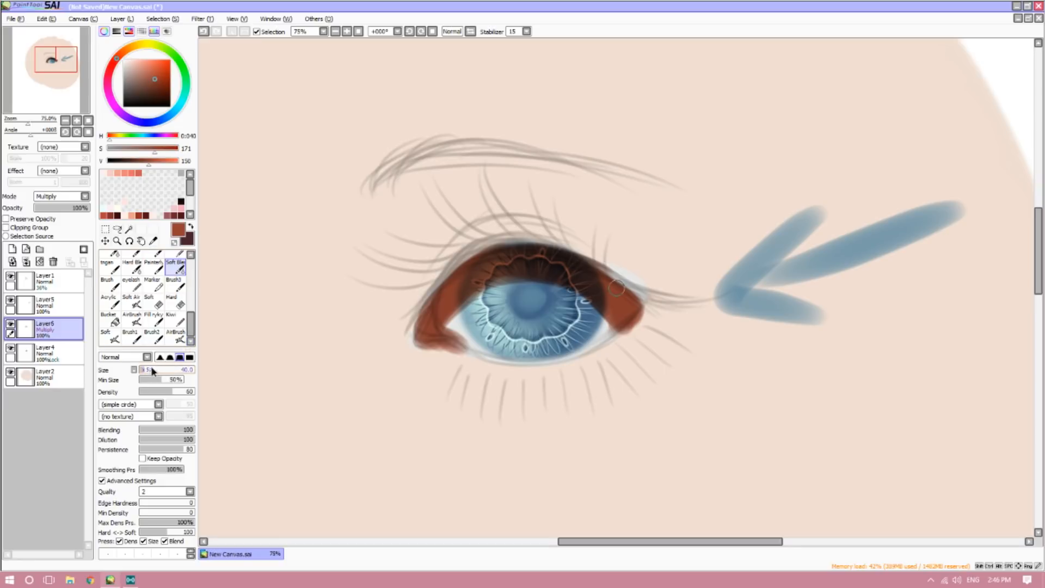
left_click_drag(158, 370, 186, 369)
mouse_move(475, 337)
left_mouse_down()
mouse_move(470, 306)
mouse_move(459, 315)
mouse_move(475, 345)
mouse_move(531, 297)
mouse_move(566, 288)
mouse_move(599, 305)
mouse_move(591, 325)
mouse_move(523, 282)
mouse_move(463, 331)
mouse_move(641, 335)
left_mouse_up()
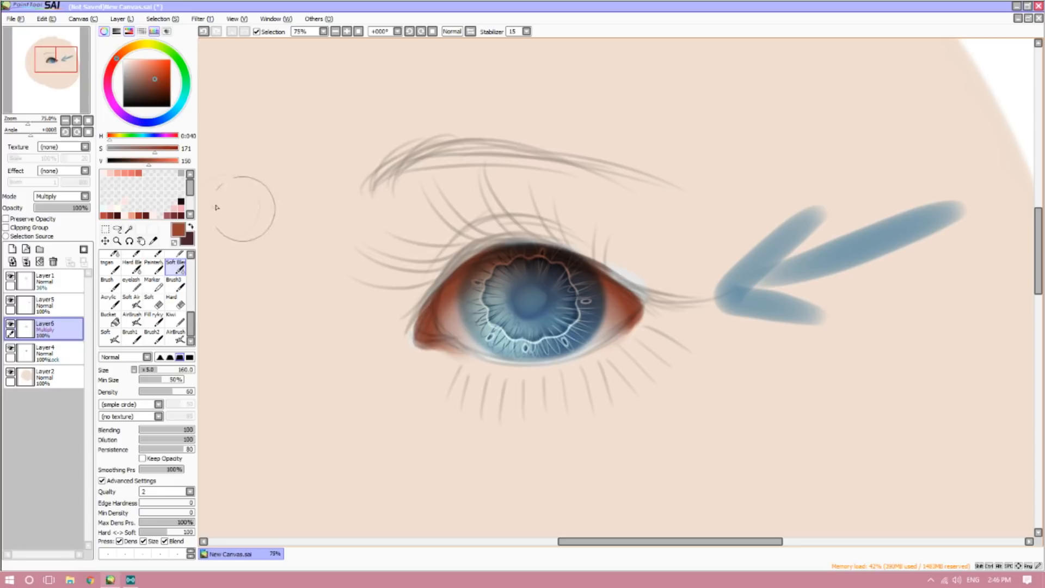
left_click(153, 304)
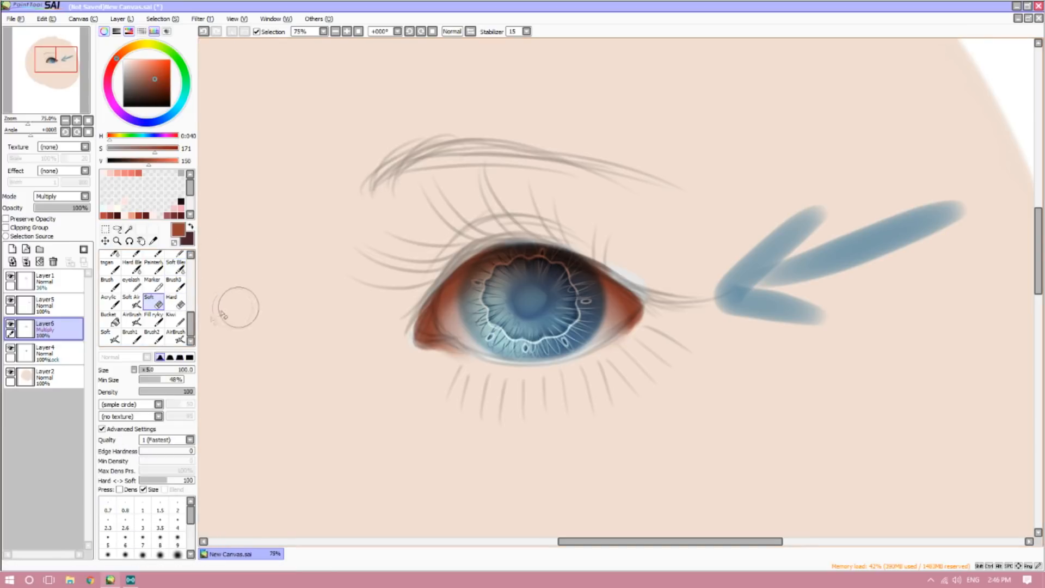
left_click(145, 371)
left_click(66, 120)
left_click(65, 120)
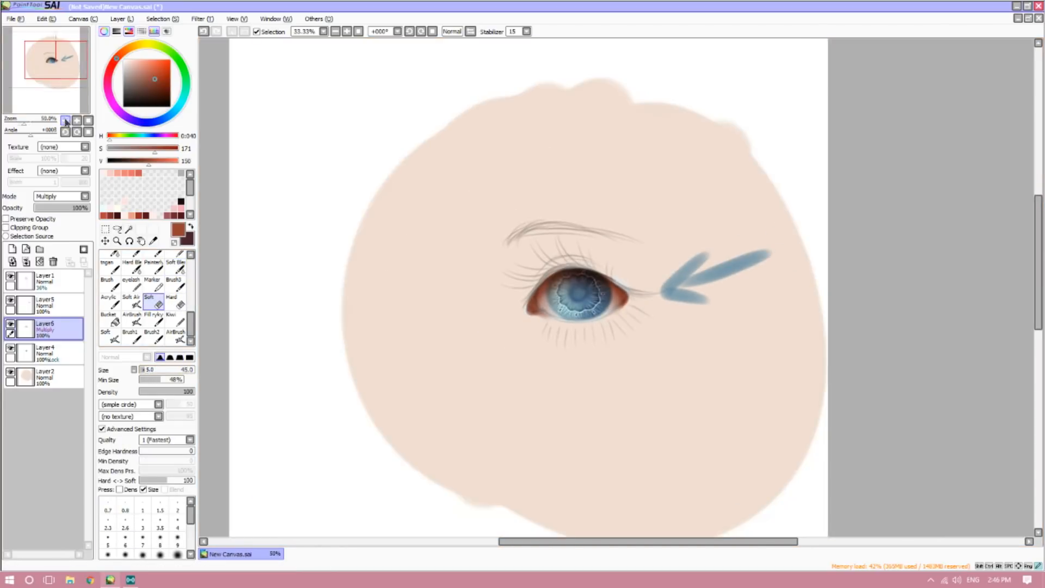
left_click(77, 121)
left_click(203, 18)
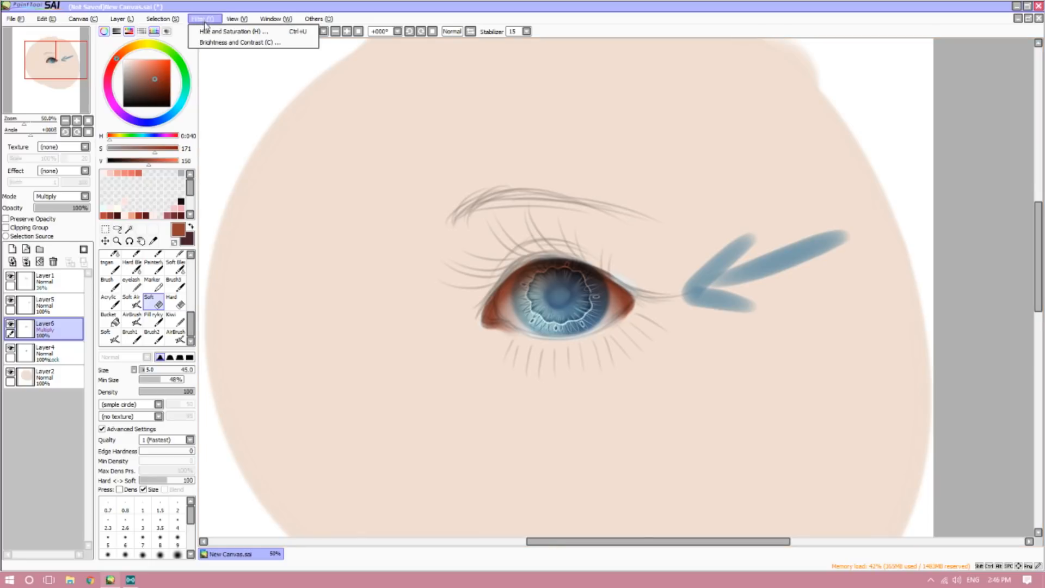
left_click(213, 32)
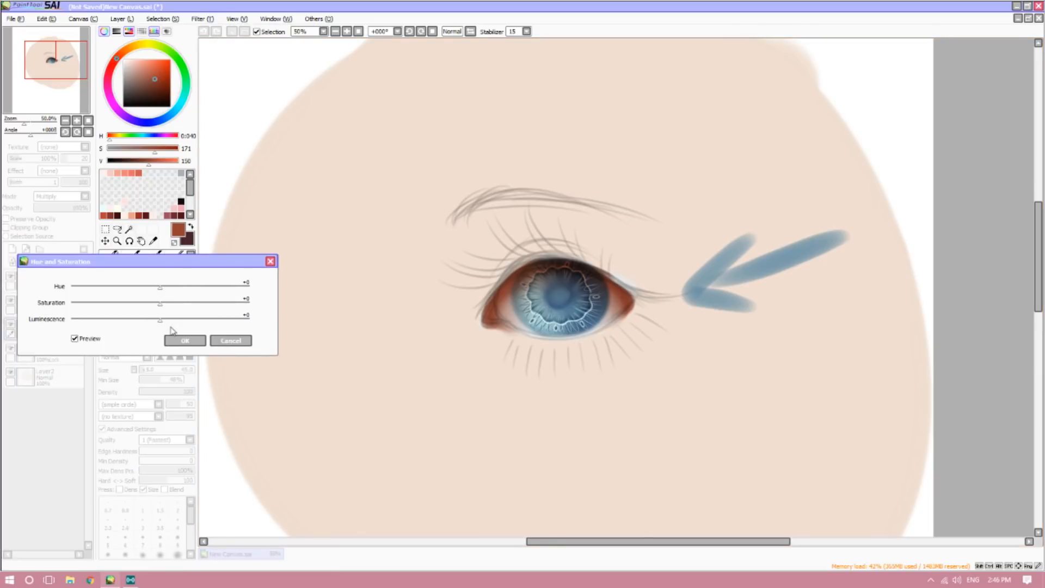
mouse_move(161, 326)
left_mouse_down()
mouse_move(96, 338)
mouse_move(157, 336)
mouse_move(156, 325)
left_mouse_up()
left_click(229, 341)
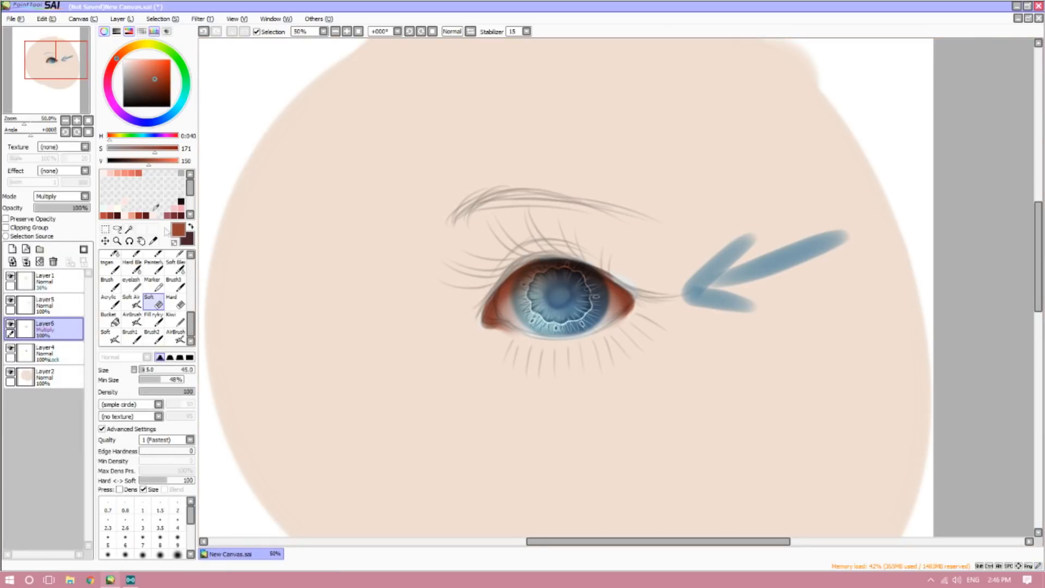
- Merge Layer4 and the Multiply shadow layer down into Layer2, and delete Layer5
left_click(76, 122)
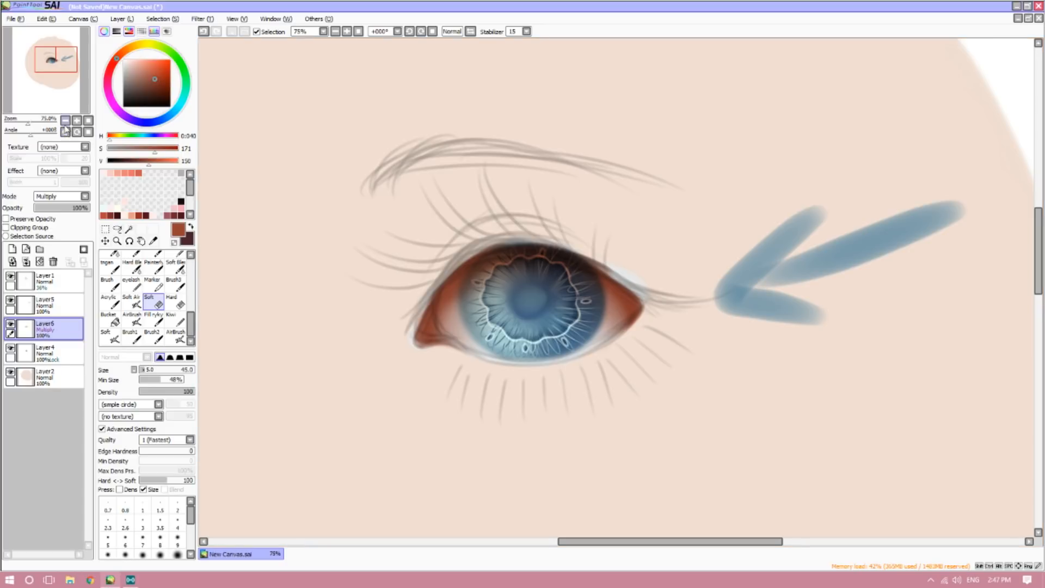
left_click(65, 121)
left_click(65, 120)
left_click(77, 121)
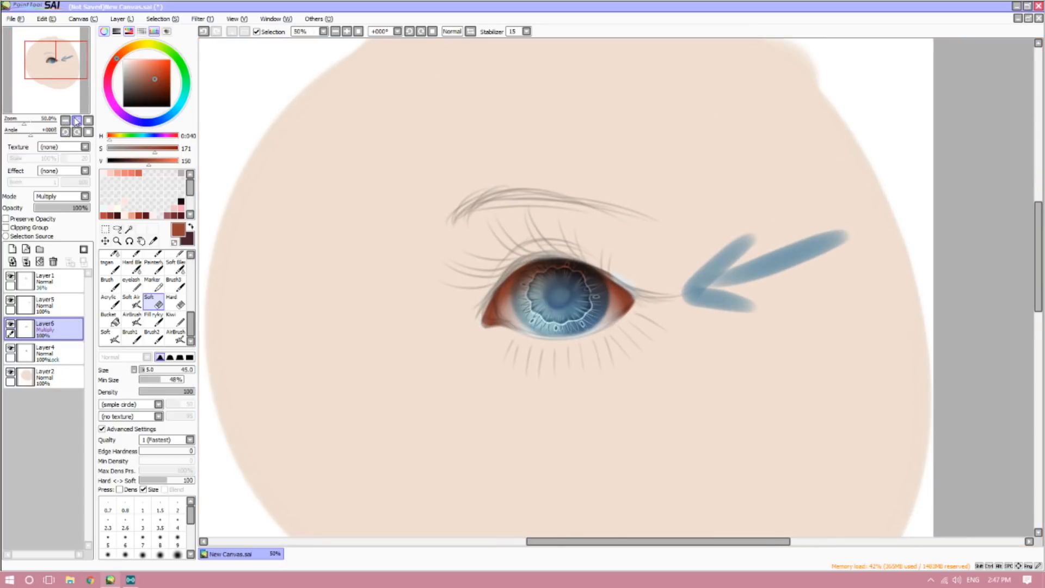
left_click(76, 120)
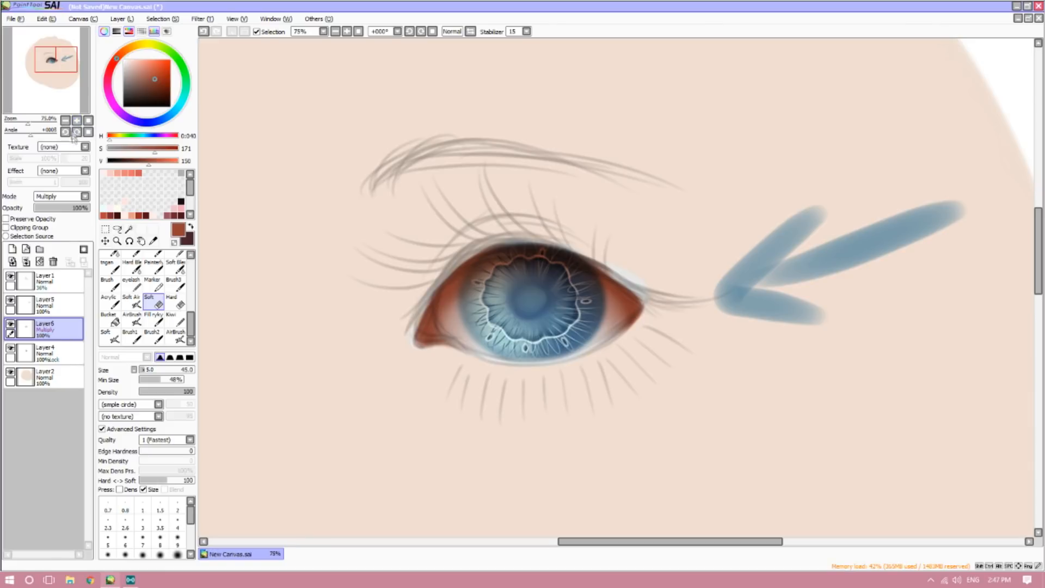
left_click(64, 357)
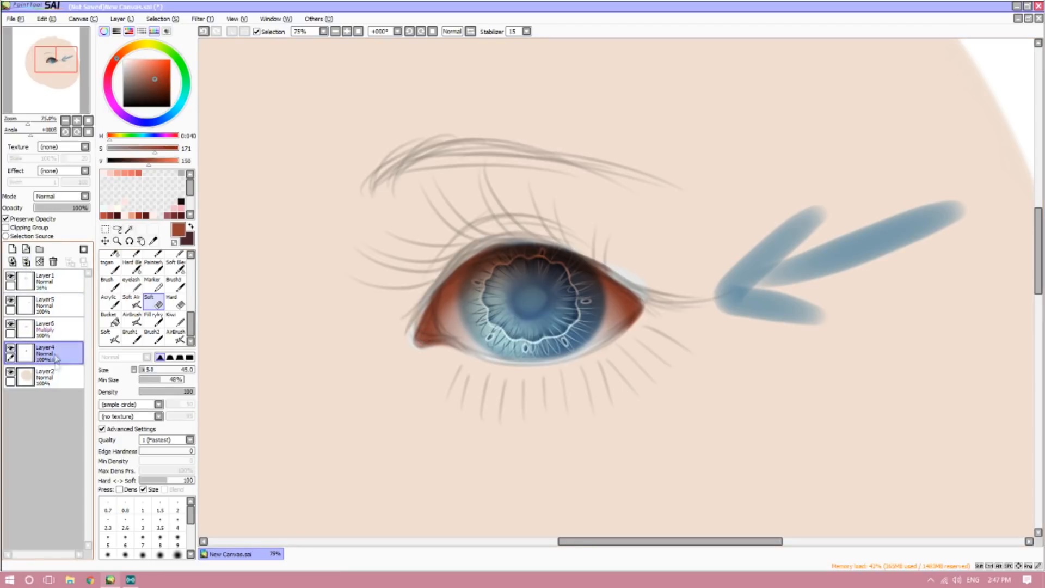
left_click(26, 262)
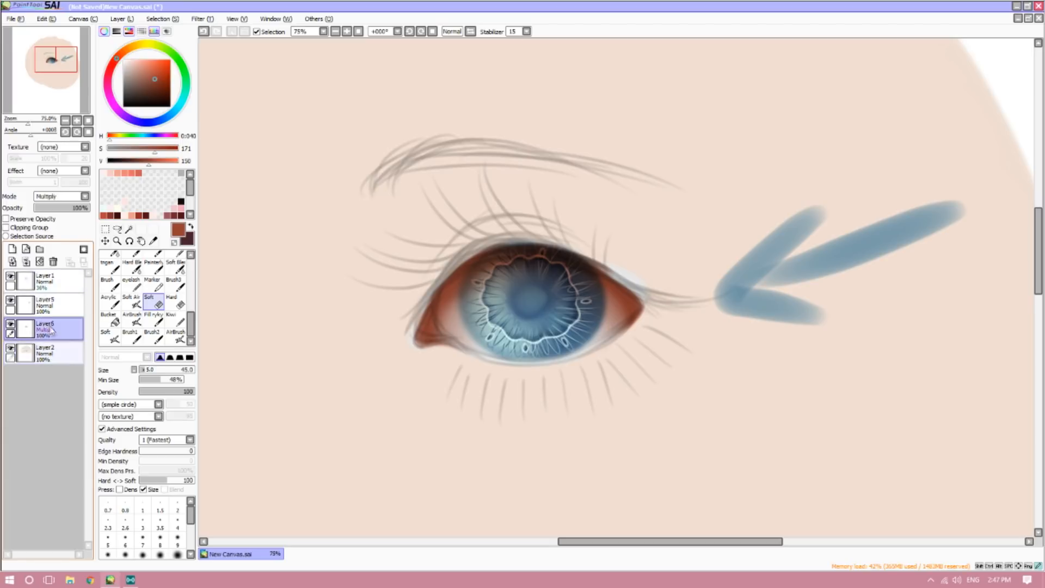
left_click(26, 262)
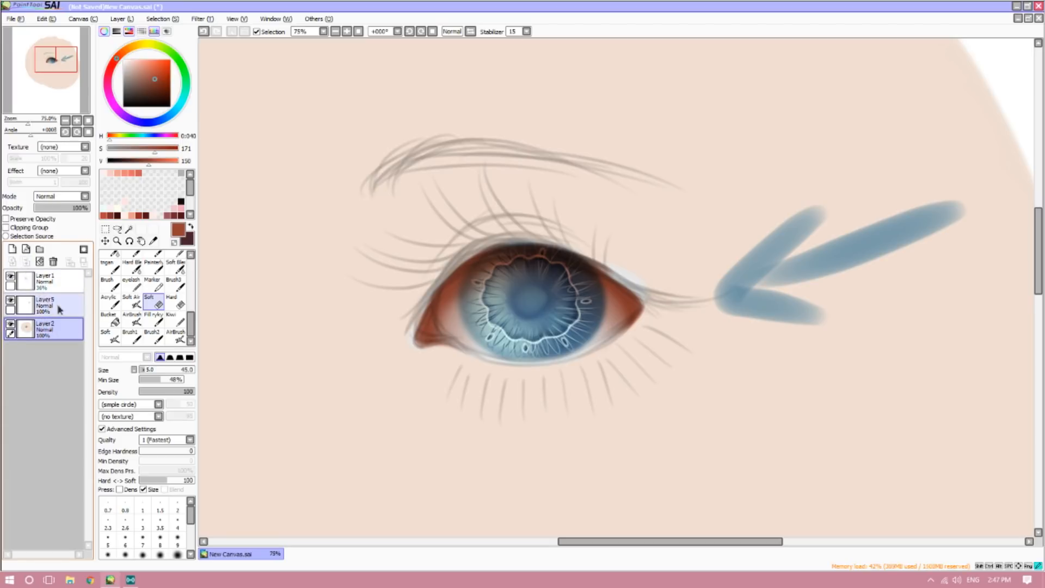
left_click(53, 262)
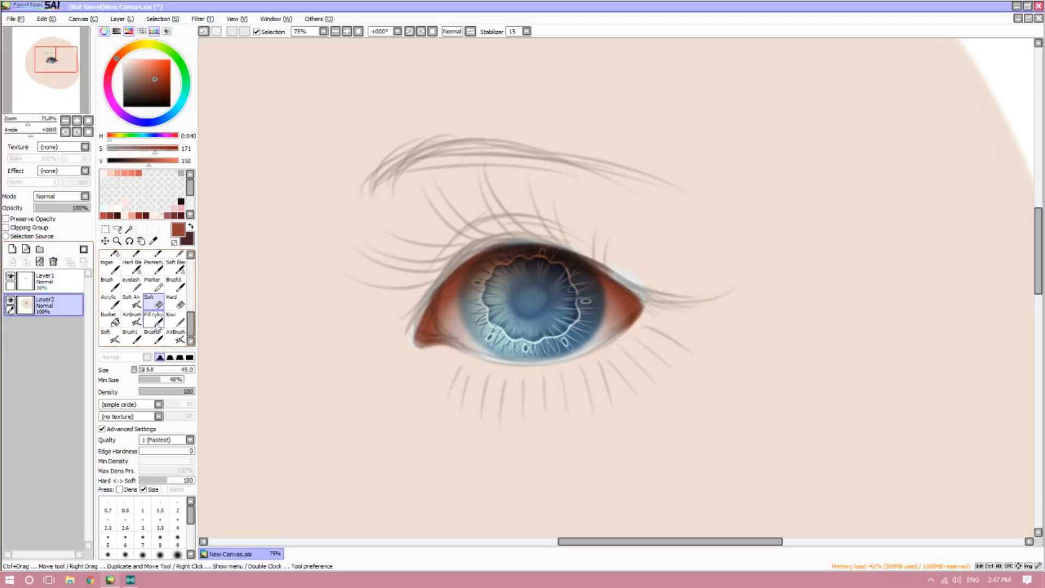
- Sample the dark shadow at the iris's upper edge and shift its hue to a near-black blue (H 3:054, S 91, V 28)
left_click(65, 120)
left_click(65, 120)
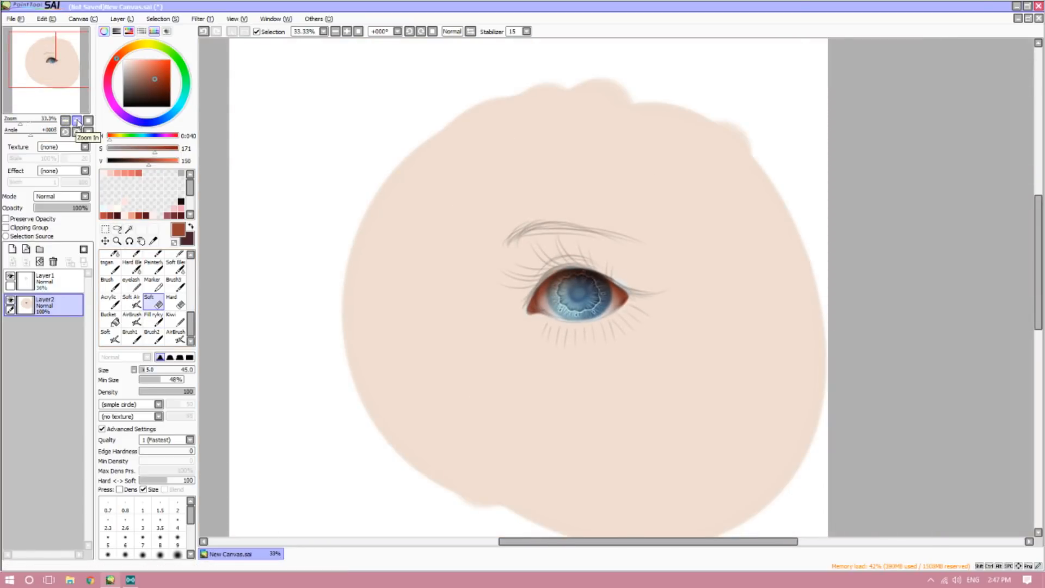
left_click(77, 121)
left_click(77, 121)
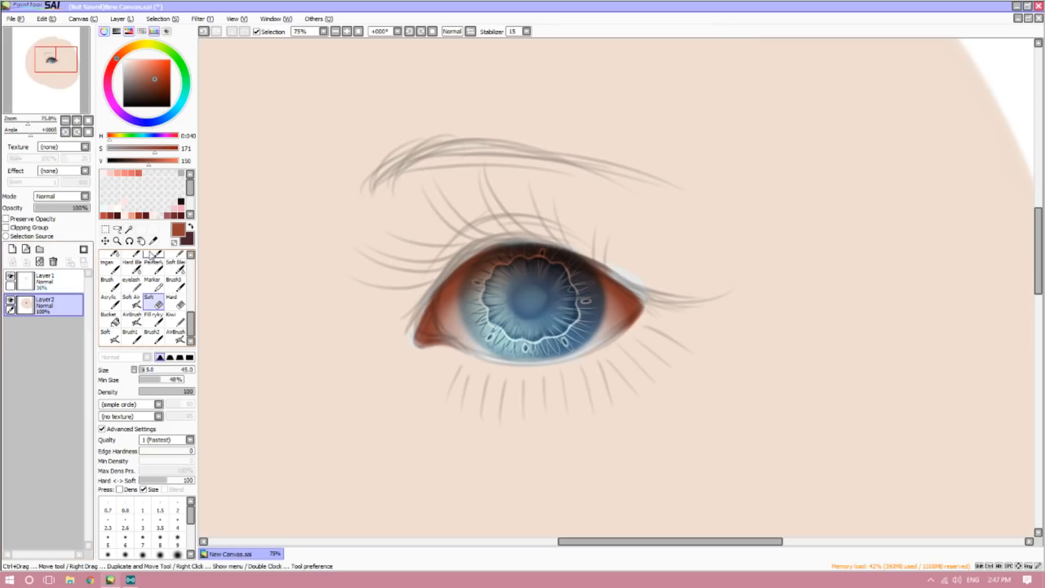
left_click(155, 240)
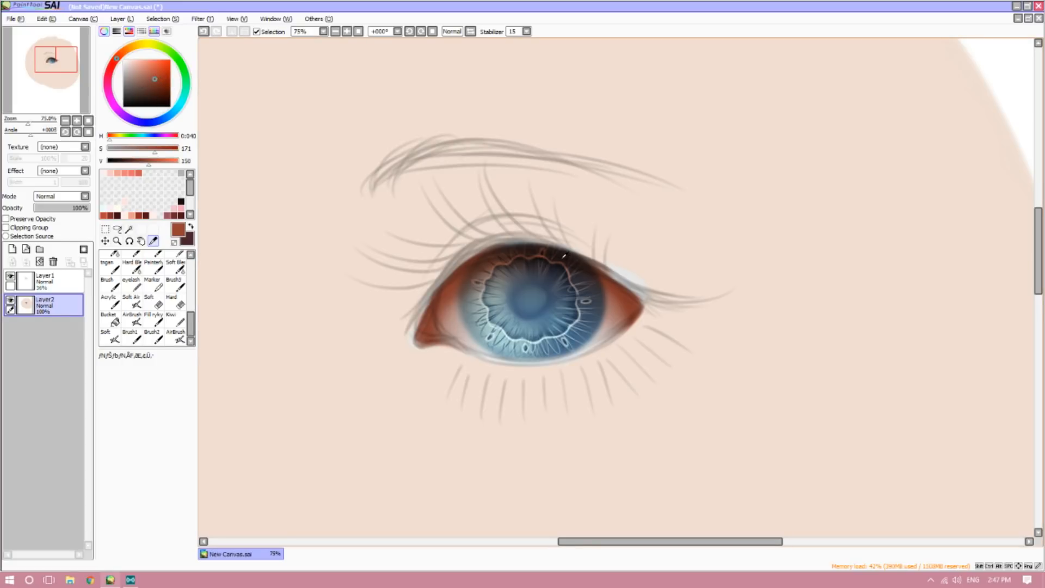
left_click(562, 256)
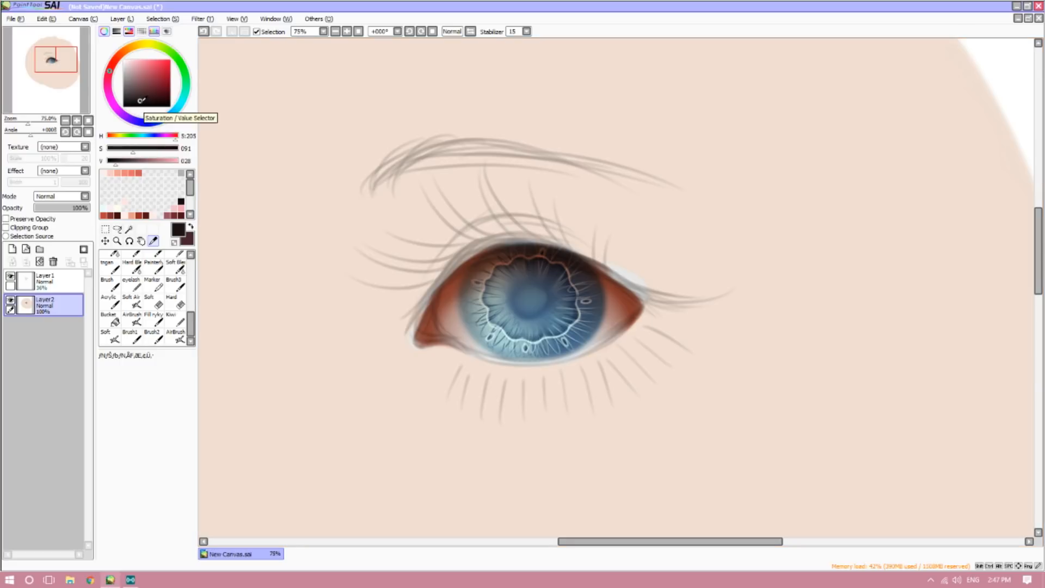
left_click(177, 112)
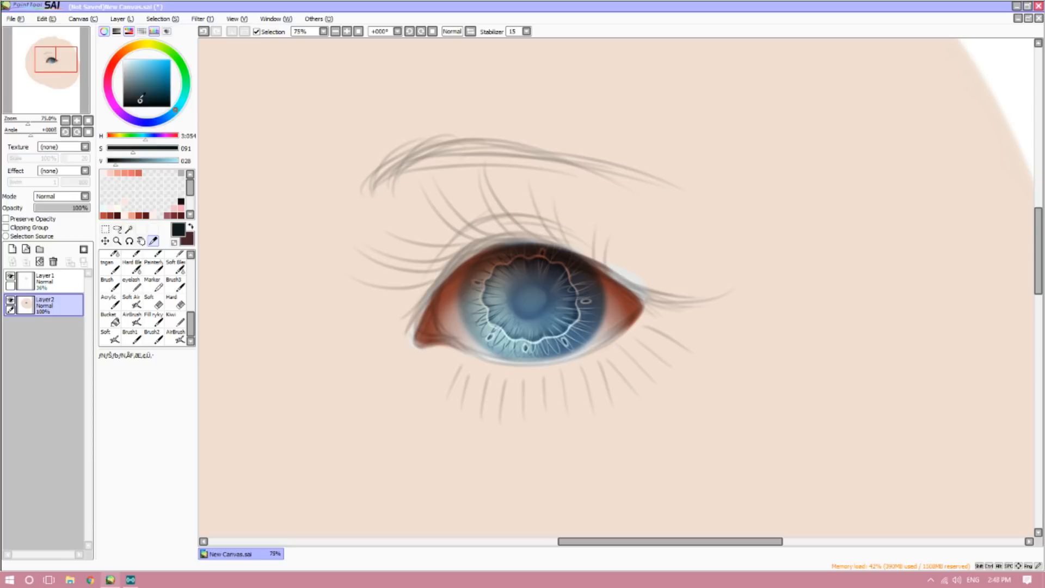
- Paint the near-black upper lash line from the inner corner to above the iris with the AirBrush at size 37
left_click(175, 337)
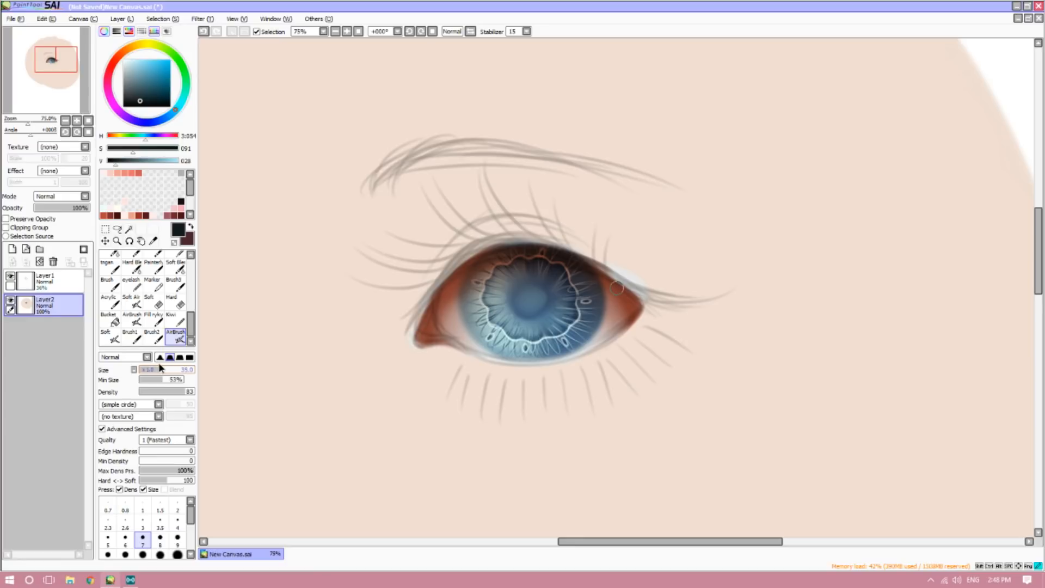
left_click_drag(161, 368, 171, 370)
left_click(65, 132)
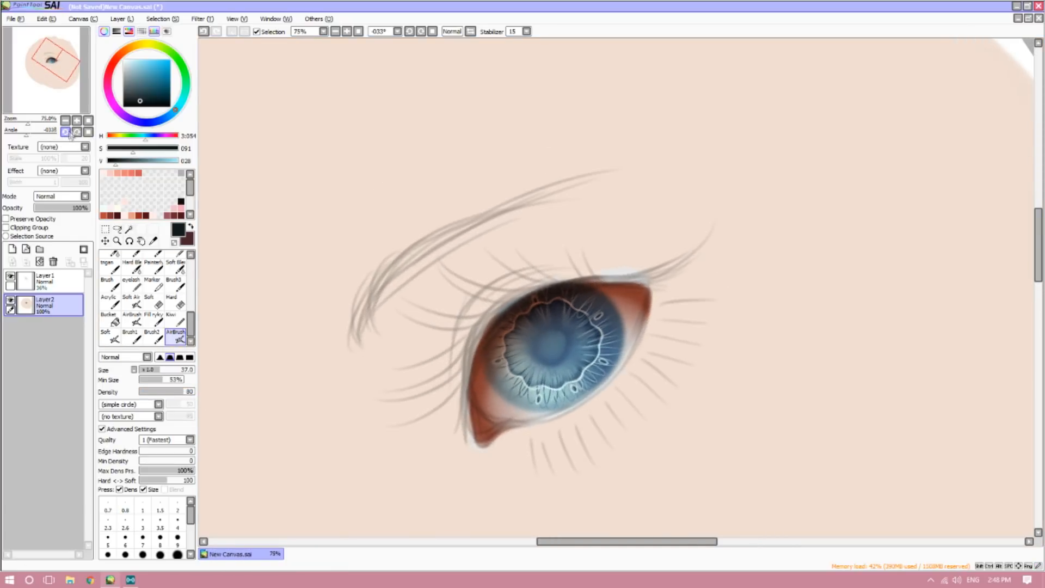
left_click(77, 120)
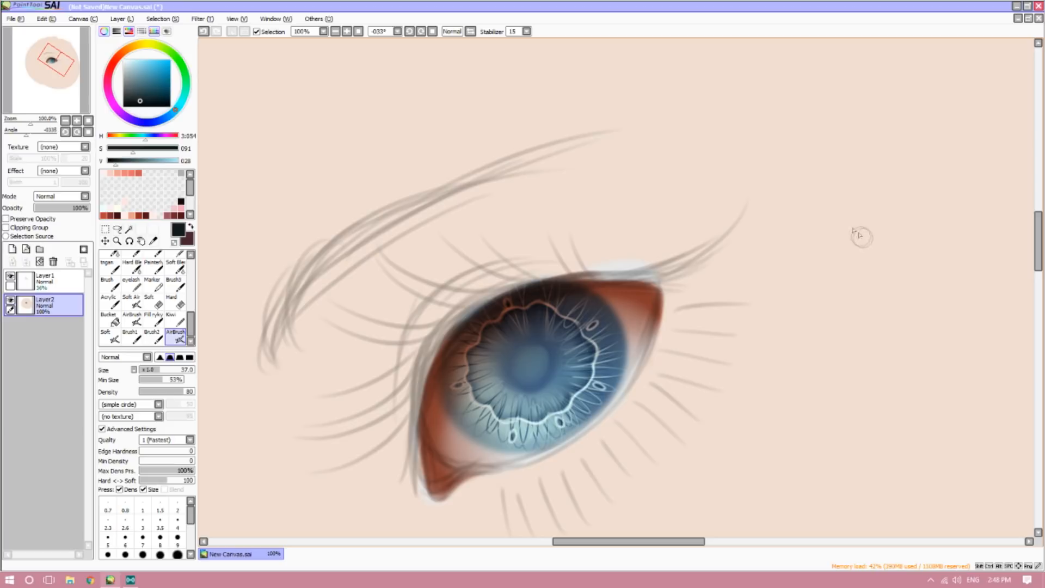
scroll(1032, 248, "down", 3)
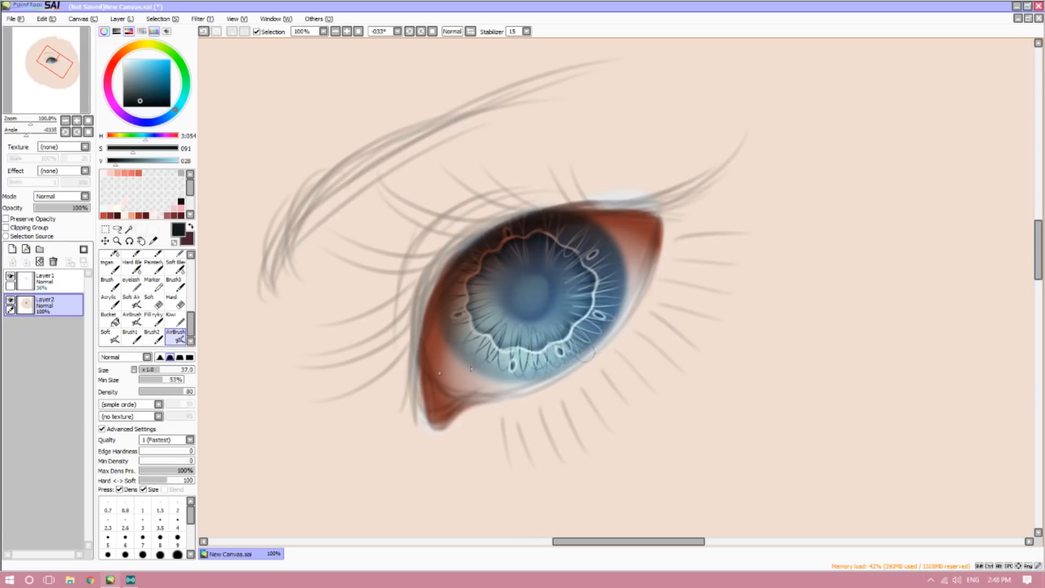
mouse_move(422, 409)
left_mouse_down()
mouse_move(424, 343)
mouse_move(428, 421)
mouse_move(433, 294)
mouse_move(423, 392)
mouse_move(437, 290)
left_mouse_up()
mouse_move(426, 328)
left_mouse_down()
mouse_move(449, 272)
mouse_move(538, 207)
left_mouse_up()
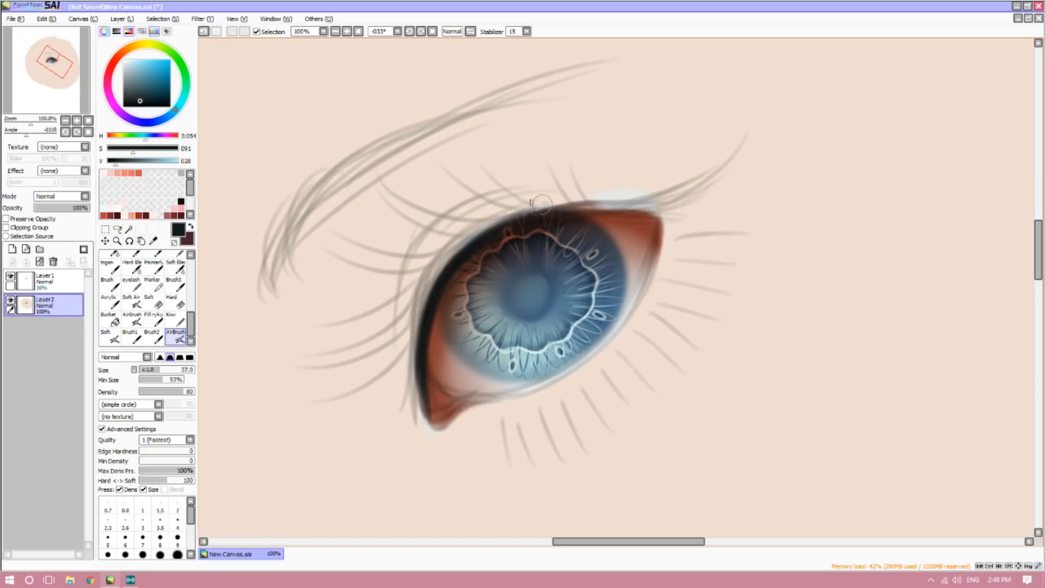
- Continue the upper lash line past the outer corner into a tapered, upward-curving wing
left_click(66, 132)
left_click(66, 132)
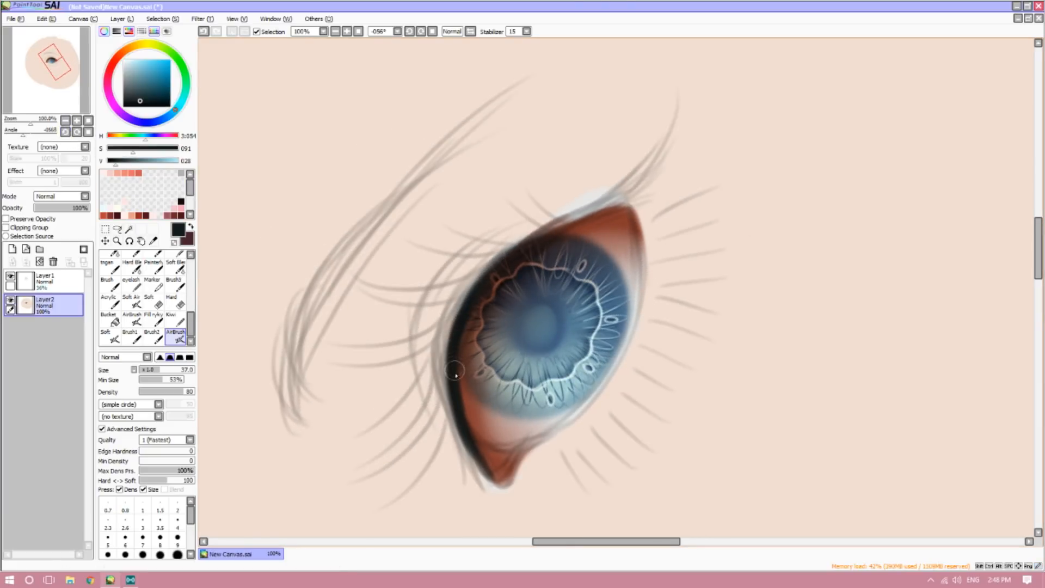
mouse_move(518, 245)
left_mouse_down()
mouse_move(564, 219)
mouse_move(493, 267)
mouse_move(631, 189)
mouse_move(524, 236)
mouse_move(599, 205)
mouse_move(582, 196)
mouse_move(555, 230)
mouse_move(644, 174)
mouse_move(577, 191)
mouse_move(571, 221)
mouse_move(637, 174)
mouse_move(576, 219)
mouse_move(625, 192)
mouse_move(615, 187)
mouse_move(616, 200)
mouse_move(670, 116)
mouse_move(622, 188)
mouse_move(670, 133)
mouse_move(680, 91)
mouse_move(633, 189)
mouse_move(594, 219)
mouse_move(672, 149)
mouse_move(627, 189)
mouse_move(654, 152)
mouse_move(644, 185)
mouse_move(667, 117)
mouse_move(636, 188)
mouse_move(675, 71)
left_mouse_up()
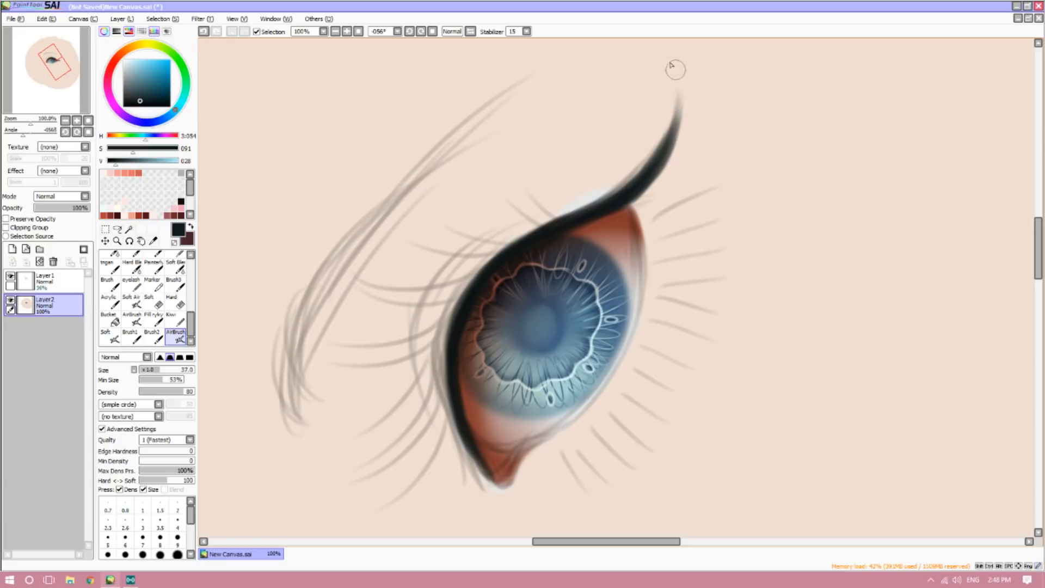
- Thicken the inner half of the upper lash line with the AirBrush at size 43
left_click(77, 132)
left_click(77, 132)
left_click(77, 132)
left_click(76, 132)
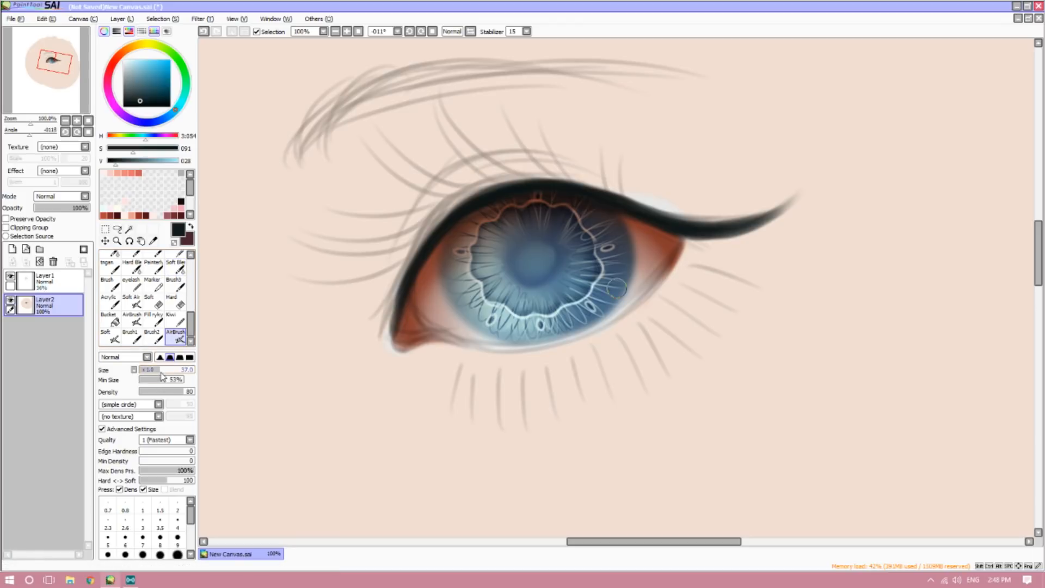
mouse_move(415, 280)
left_mouse_down()
mouse_move(402, 349)
mouse_move(399, 320)
mouse_move(435, 249)
mouse_move(401, 306)
mouse_move(458, 208)
mouse_move(413, 270)
mouse_move(492, 194)
left_mouse_up()
left_click_drag(429, 240, 513, 183)
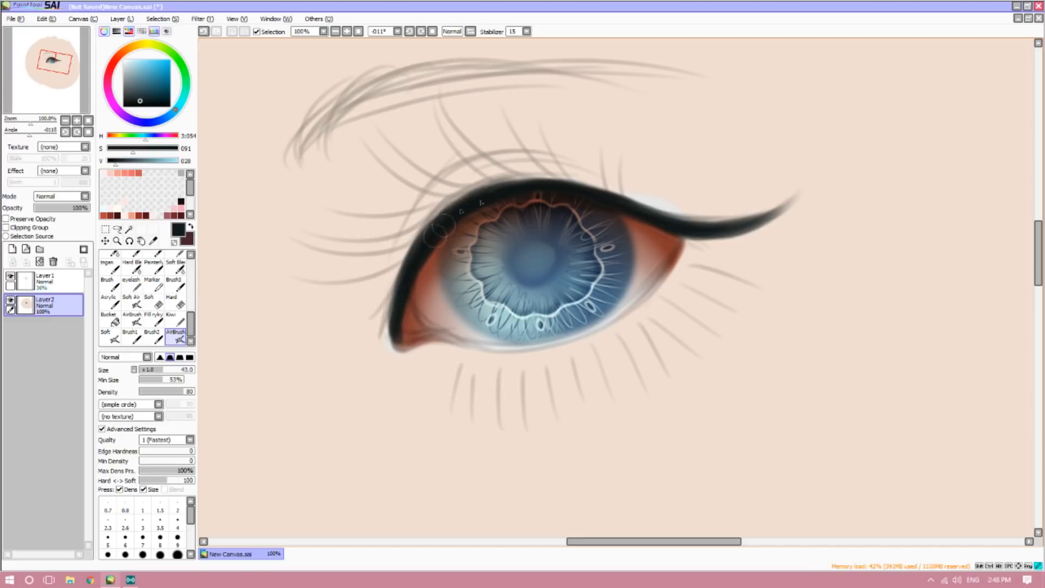
- Thicken the upper lash line from the inner side over the iris to the base of the outer wing
left_click(66, 132)
left_click(66, 132)
left_click(66, 133)
left_click(66, 132)
mouse_move(460, 332)
left_mouse_down()
mouse_move(507, 251)
mouse_move(651, 164)
mouse_move(632, 180)
left_mouse_up()
mouse_move(560, 230)
left_mouse_down()
mouse_move(488, 264)
mouse_move(456, 356)
left_mouse_up()
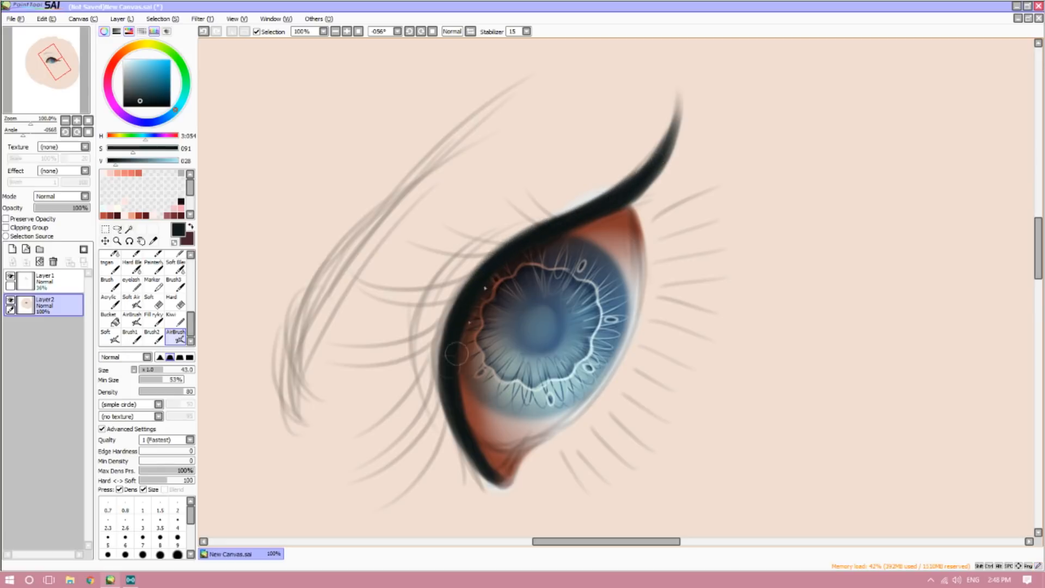
mouse_move(497, 259)
left_mouse_down()
mouse_move(443, 352)
mouse_move(453, 355)
mouse_move(472, 449)
mouse_move(453, 413)
mouse_move(470, 298)
mouse_move(444, 353)
mouse_move(542, 221)
mouse_move(476, 275)
mouse_move(602, 192)
left_mouse_up()
mouse_move(531, 236)
left_mouse_down()
mouse_move(637, 172)
mouse_move(635, 148)
left_mouse_up()
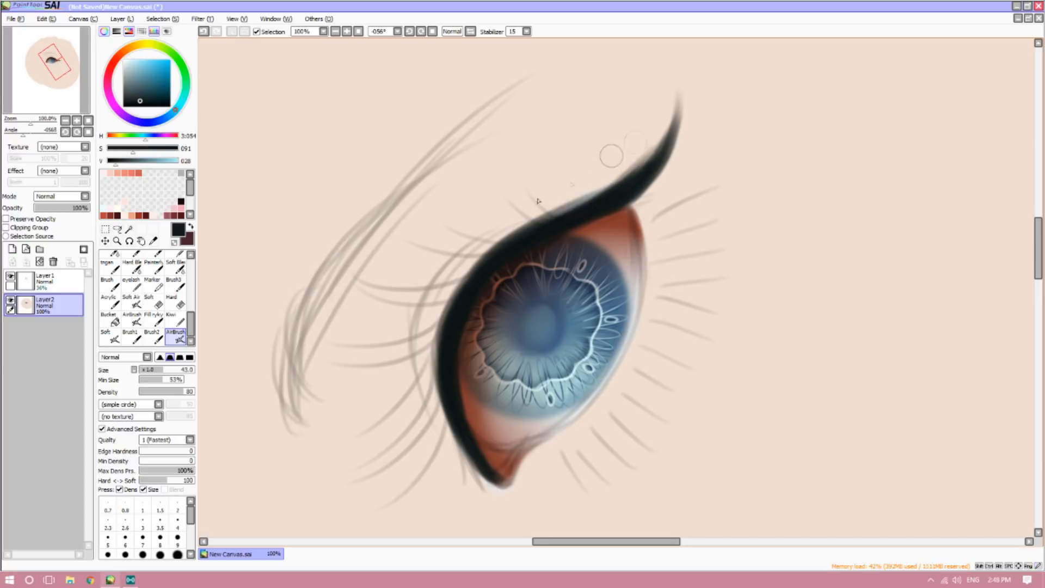
- Soften the upper edge of the lash line and wing into the skin with the soft blending brush at size 75
left_click(175, 264)
left_click_drag(152, 370, 147, 373)
mouse_move(469, 288)
left_mouse_down()
mouse_move(505, 245)
mouse_move(441, 312)
mouse_move(452, 314)
mouse_move(450, 294)
mouse_move(449, 417)
mouse_move(432, 324)
mouse_move(466, 468)
mouse_move(441, 423)
mouse_move(489, 492)
mouse_move(451, 443)
mouse_move(442, 358)
mouse_move(490, 486)
mouse_move(439, 334)
mouse_move(462, 448)
mouse_move(475, 253)
mouse_move(445, 331)
mouse_move(531, 229)
mouse_move(514, 232)
mouse_move(545, 224)
mouse_move(625, 166)
mouse_move(577, 212)
mouse_move(652, 138)
mouse_move(600, 206)
mouse_move(664, 114)
mouse_move(633, 149)
mouse_move(661, 132)
mouse_move(670, 93)
left_mouse_up()
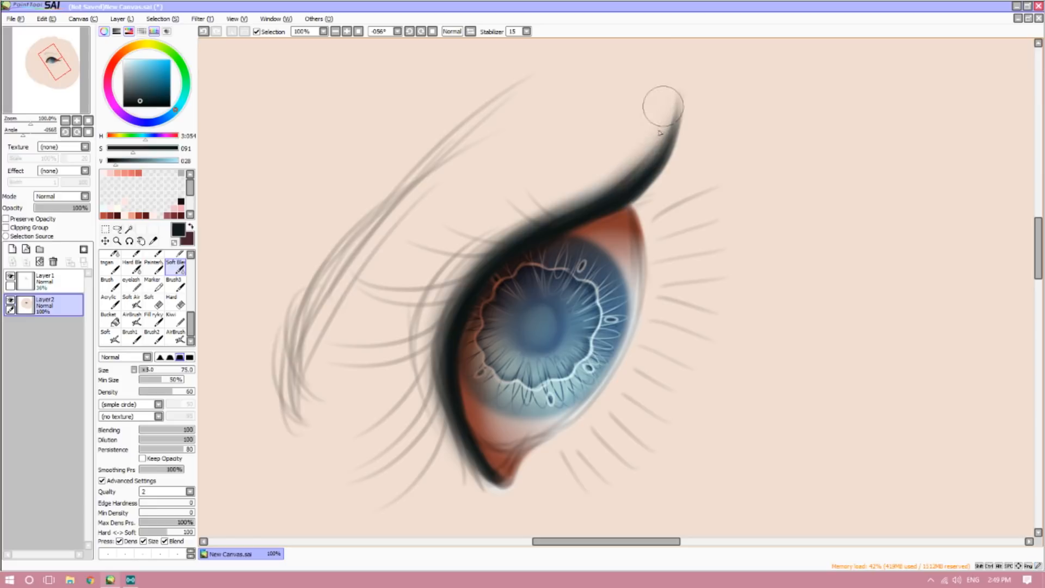
- Sketch thin near-black strokes just outside the lower lid with the AirBrush at size 18 and density 51
left_click(77, 132)
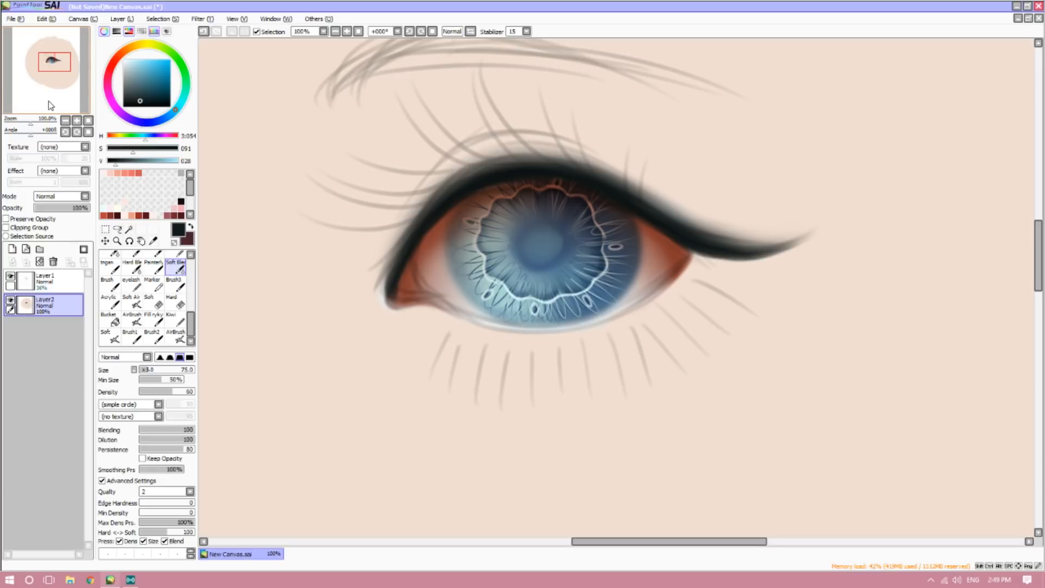
left_click(65, 132)
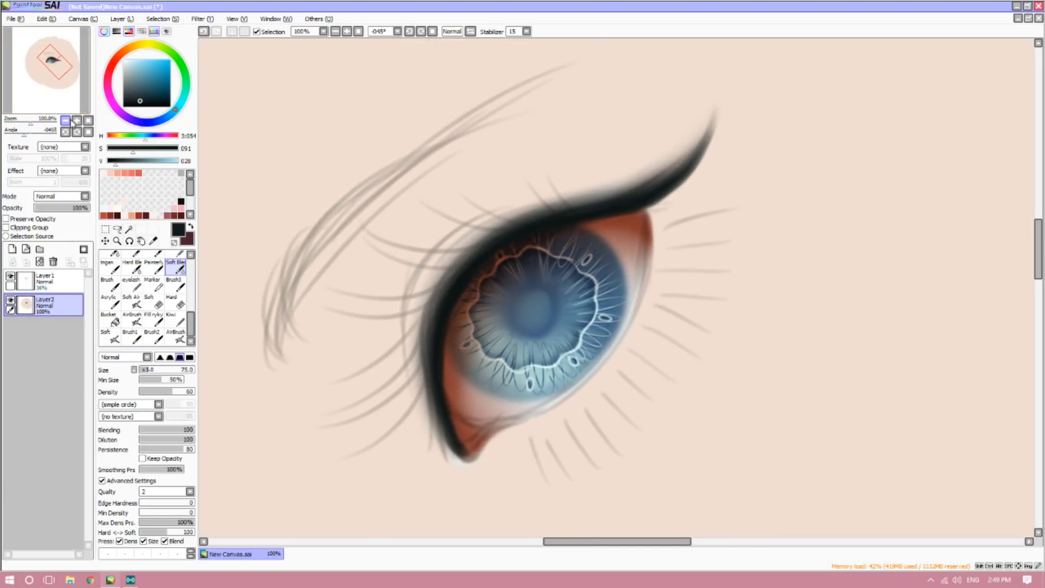
left_click(66, 120)
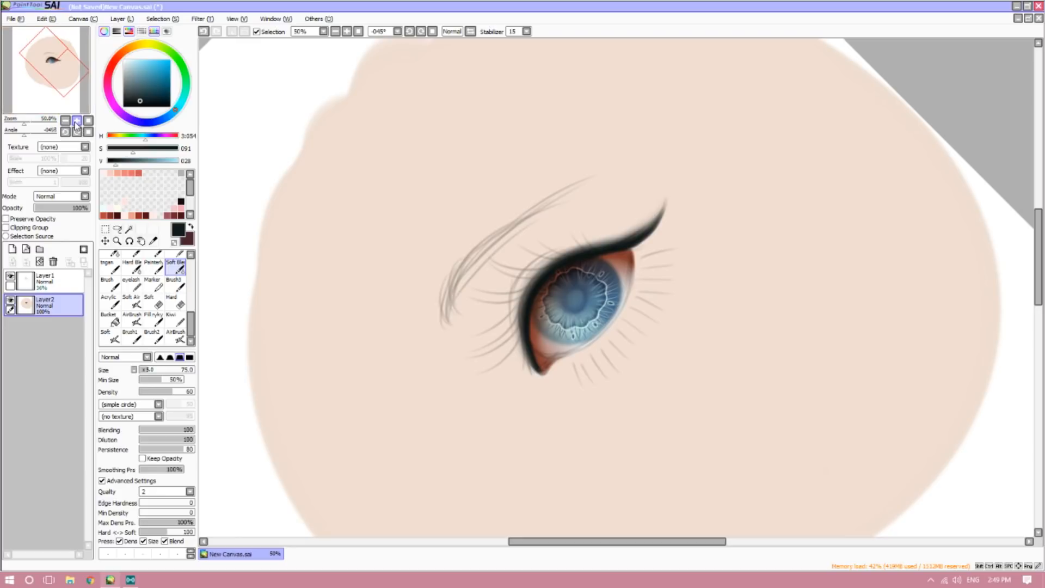
left_click(77, 121)
left_click(176, 335)
mouse_move(181, 369)
left_mouse_down()
mouse_move(150, 369)
mouse_move(171, 392)
left_mouse_up()
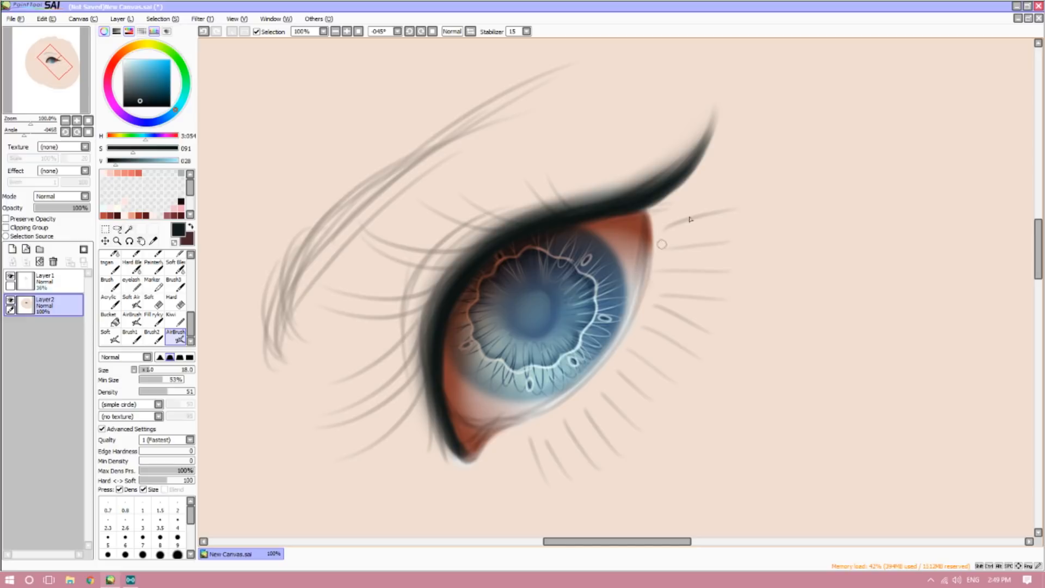
left_click_drag(659, 202, 666, 281)
mouse_move(515, 440)
left_mouse_down()
mouse_move(582, 400)
mouse_move(618, 361)
left_mouse_up()
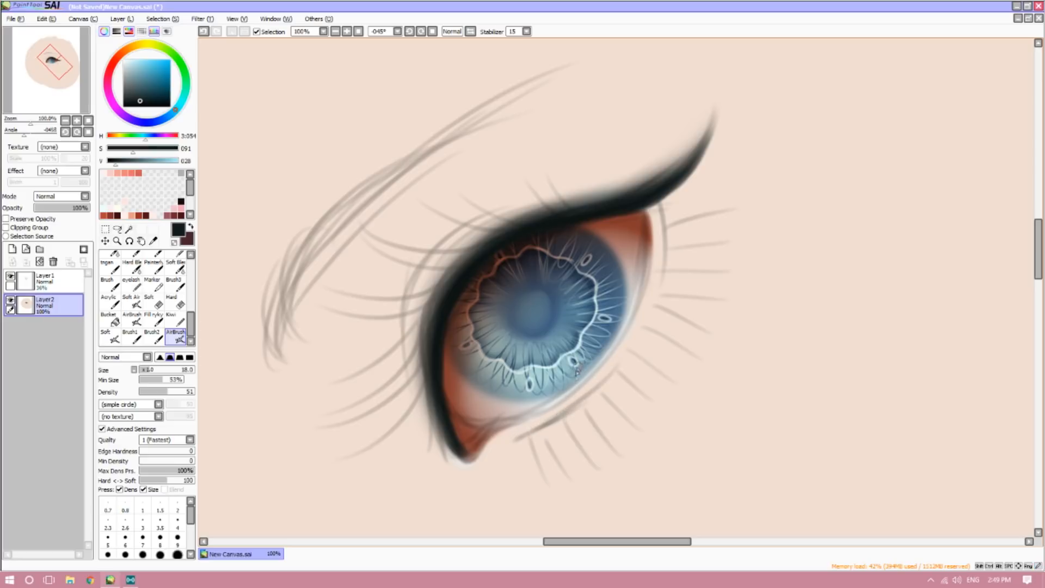
- Darken and join the lower strokes into one continuous lash line from near the inner corner up to the outer wing
mouse_move(561, 418)
left_mouse_down()
mouse_move(619, 371)
mouse_move(596, 376)
mouse_move(625, 358)
mouse_move(627, 336)
mouse_move(618, 372)
mouse_move(648, 312)
mouse_move(659, 316)
mouse_move(669, 264)
left_mouse_up()
left_click_drag(623, 365, 662, 286)
left_click_drag(637, 348, 669, 256)
left_click_drag(651, 319, 673, 228)
mouse_move(659, 286)
left_mouse_down()
mouse_move(667, 230)
mouse_move(661, 273)
left_mouse_up()
left_click_drag(665, 207, 661, 268)
mouse_move(663, 192)
left_mouse_down()
mouse_move(662, 282)
mouse_move(649, 325)
left_mouse_up()
left_click_drag(663, 277, 636, 351)
mouse_move(524, 437)
left_mouse_down()
mouse_move(496, 460)
mouse_move(621, 366)
left_mouse_up()
left_click_drag(563, 416, 649, 321)
left_click_drag(602, 386, 658, 305)
left_click_drag(668, 252, 666, 212)
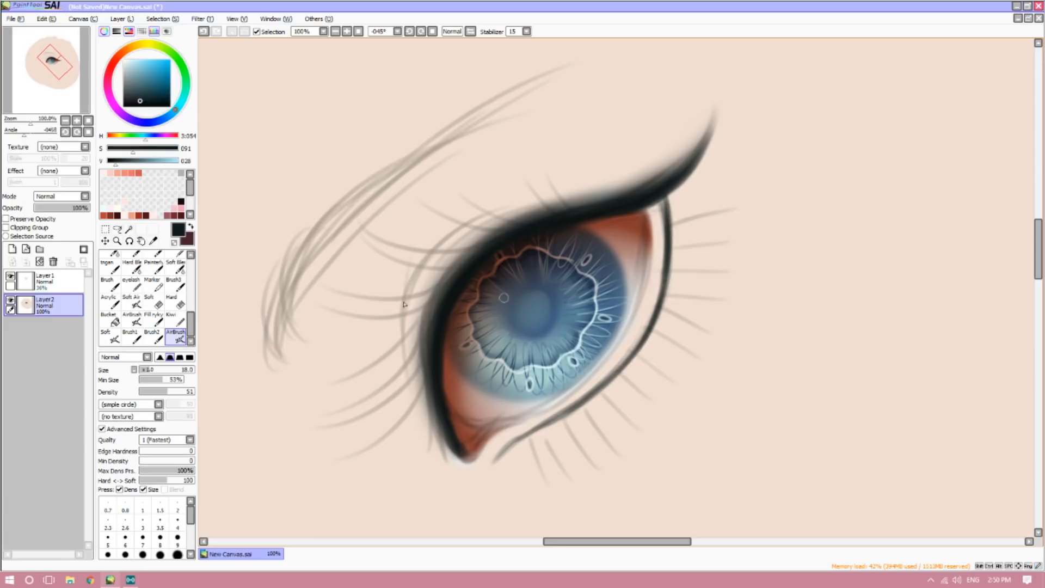
- Soften the lower lash line into the skin with the soft blending brush at size 35
left_click(177, 267)
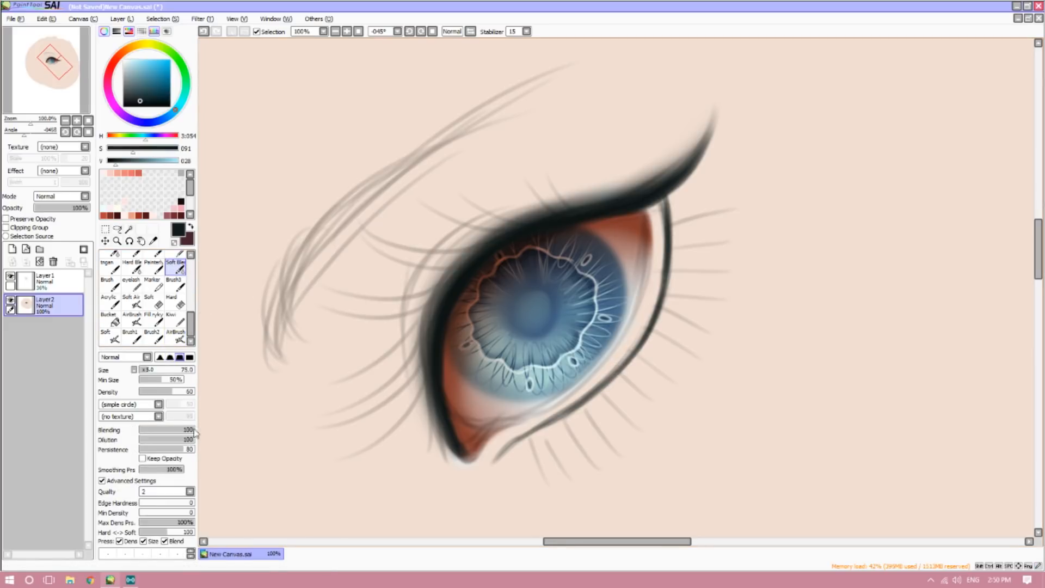
left_click(144, 368)
left_click(66, 121)
left_click(66, 121)
left_click(68, 132)
left_click(68, 131)
left_click(68, 132)
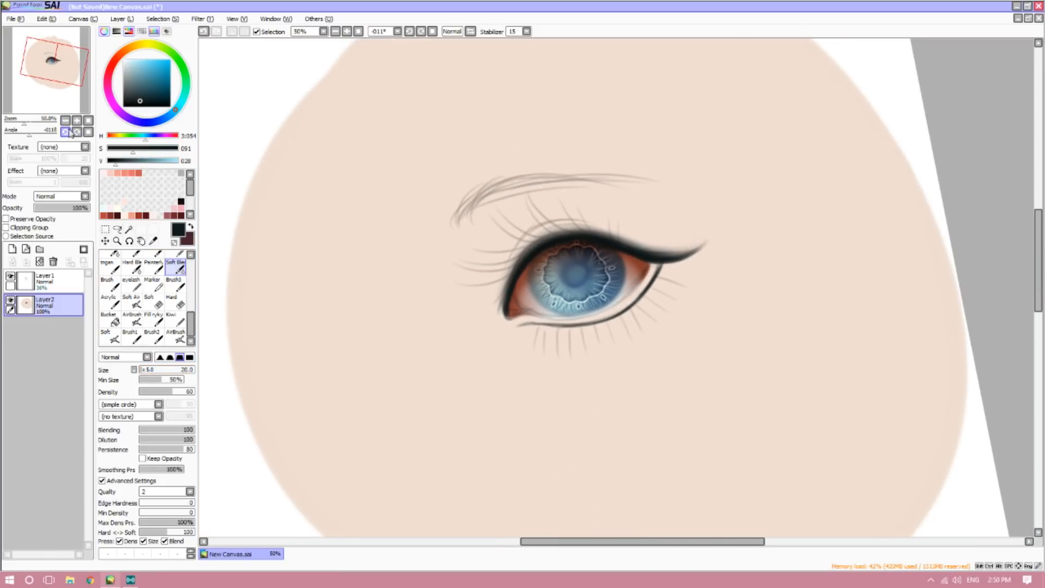
left_click(69, 131)
left_click(68, 131)
left_click(69, 132)
left_click(78, 121)
left_click(78, 120)
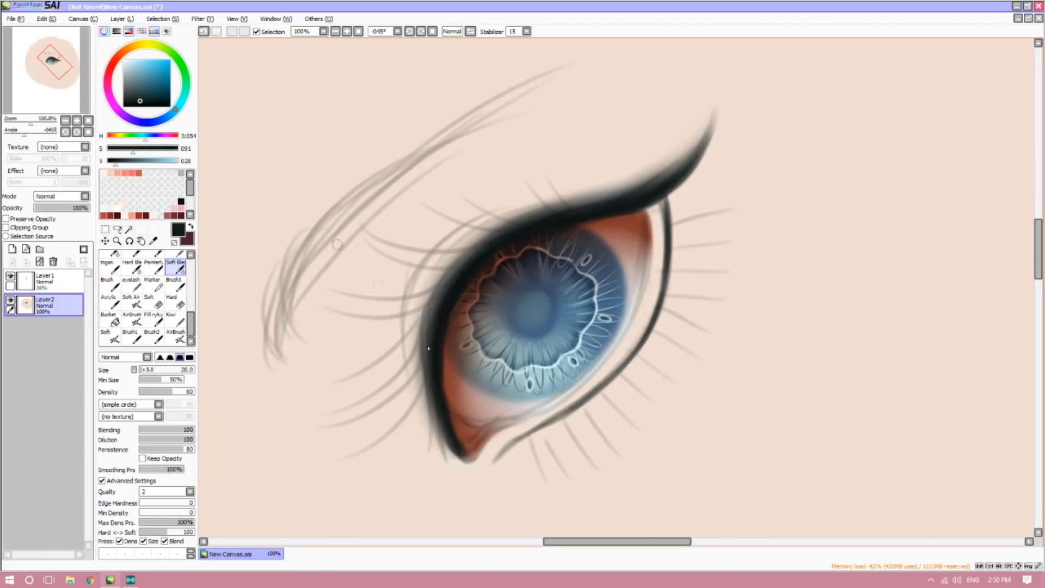
left_click(145, 369)
left_click(144, 369)
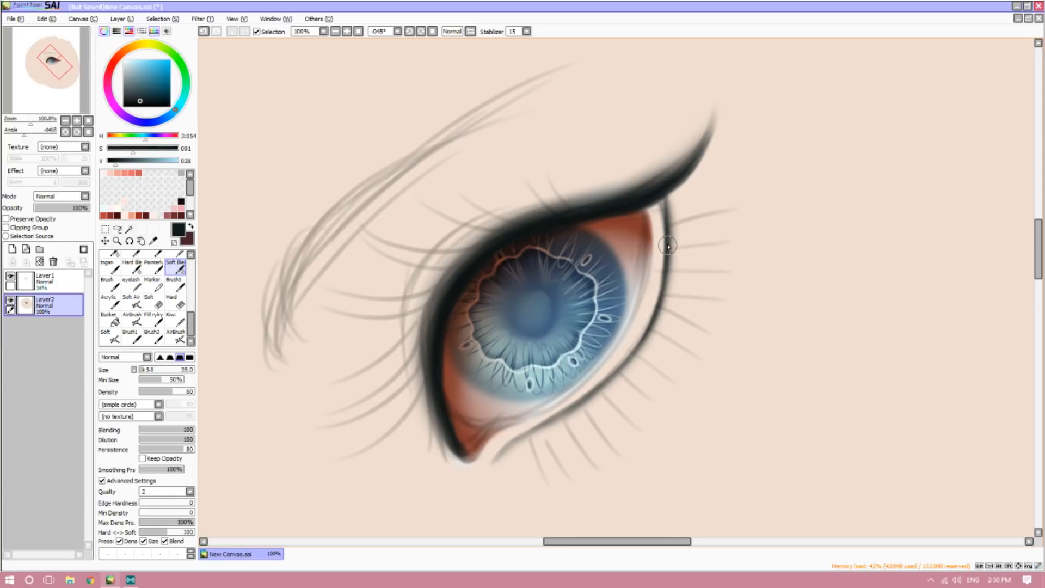
left_click_drag(666, 195, 667, 277)
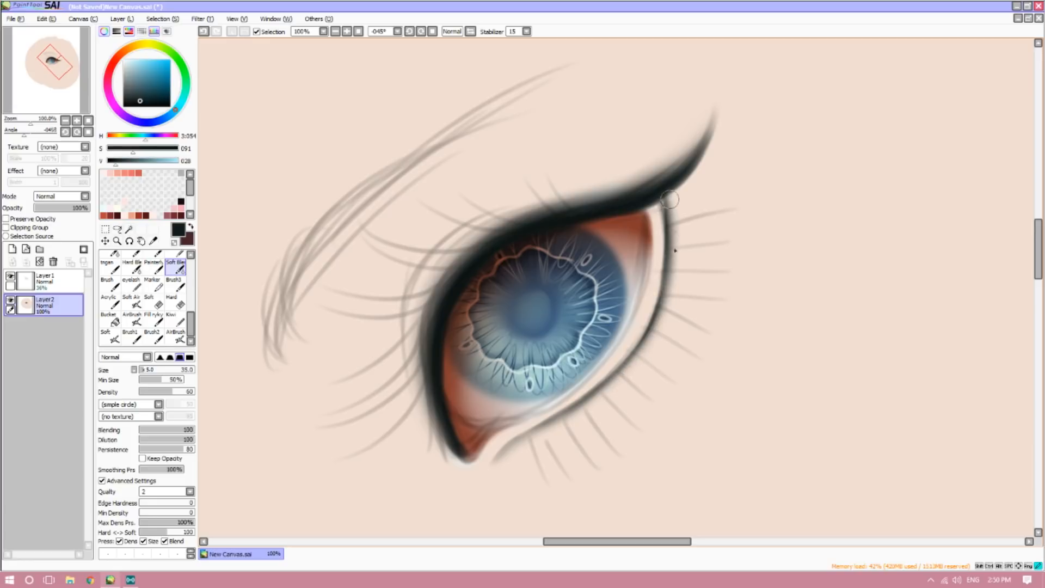
- Sample the reddish-brown beneath the upper lid and paint a thin rim along the eye's lower edge with the AirBrush at size 13
left_click(67, 122)
left_click(67, 121)
left_click(78, 132)
left_click(79, 132)
left_click(79, 132)
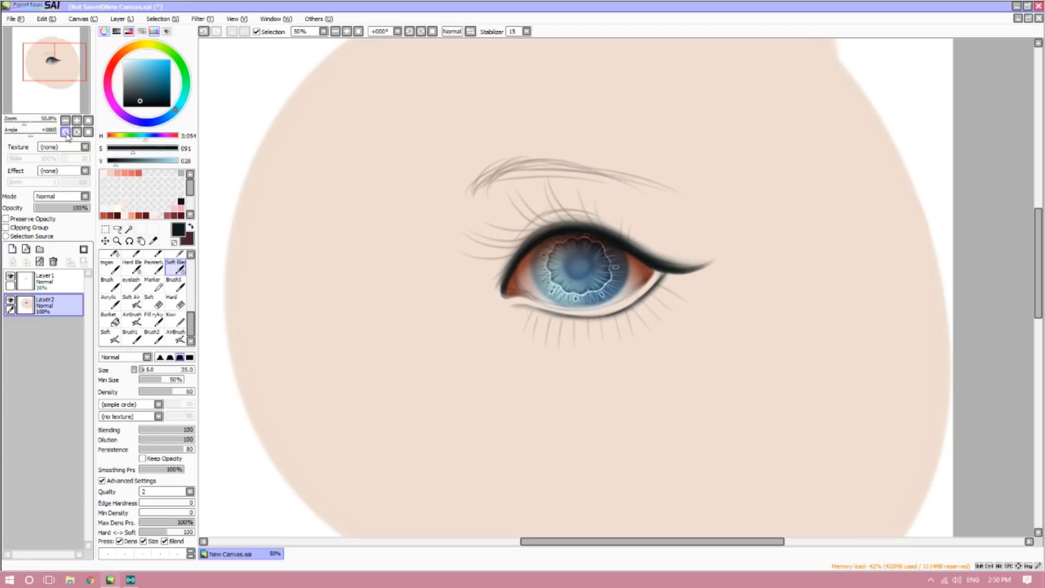
left_click(66, 133)
left_click(76, 121)
left_click(77, 121)
left_click(153, 241)
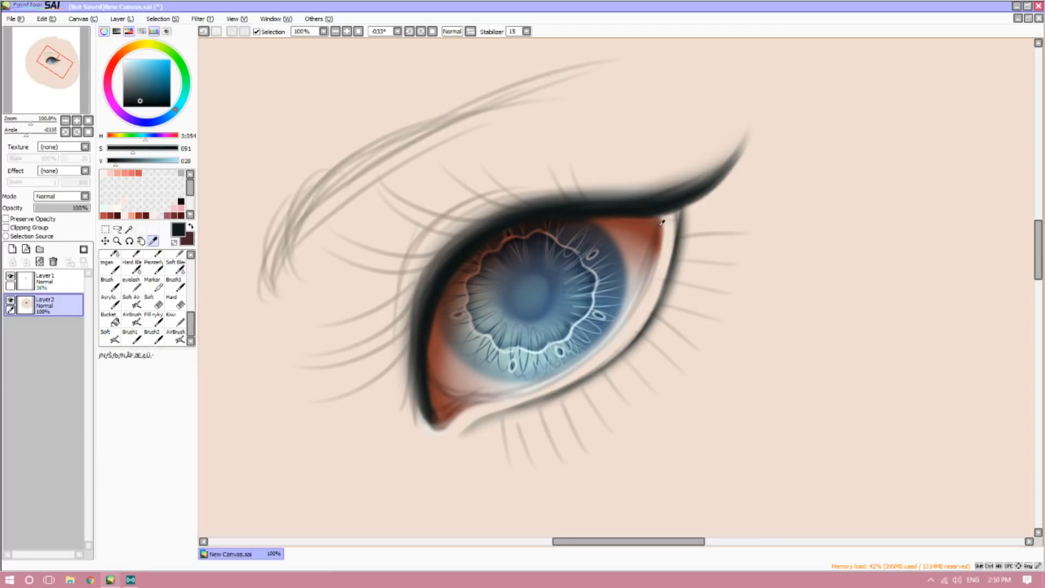
left_click(615, 217)
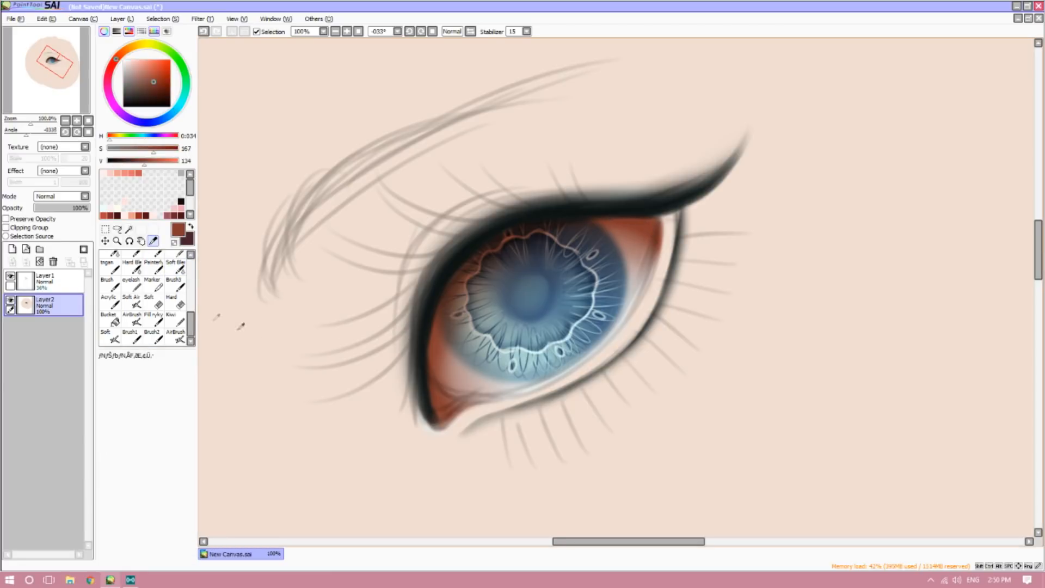
left_click(175, 335)
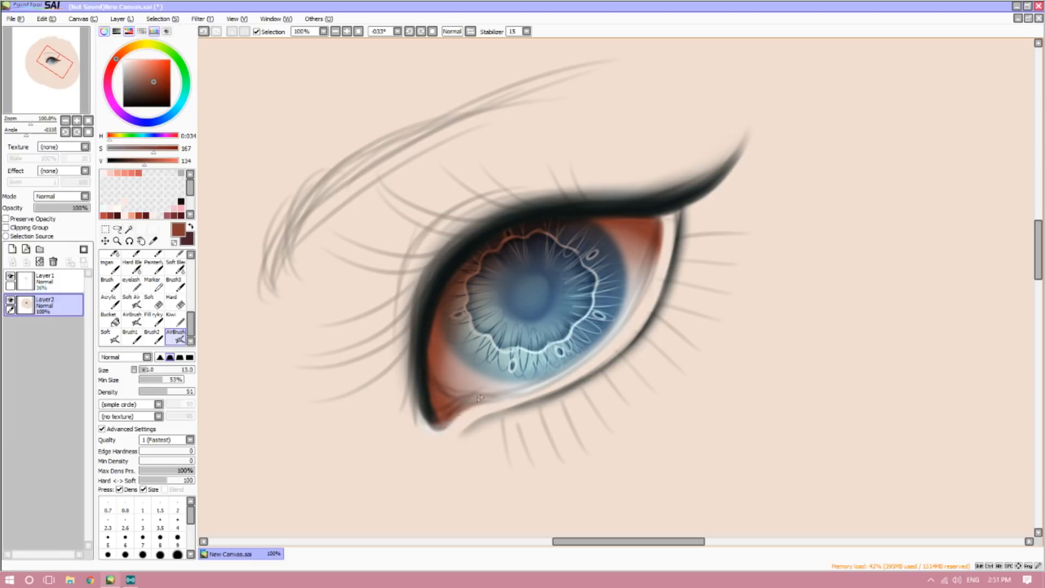
mouse_move(458, 416)
left_mouse_down()
mouse_move(517, 399)
mouse_move(474, 402)
mouse_move(550, 385)
mouse_move(471, 399)
mouse_move(540, 387)
mouse_move(500, 395)
mouse_move(580, 362)
mouse_move(516, 391)
mouse_move(570, 378)
mouse_move(554, 373)
mouse_move(517, 393)
mouse_move(617, 334)
mouse_move(572, 371)
mouse_move(551, 384)
mouse_move(638, 301)
left_mouse_up()
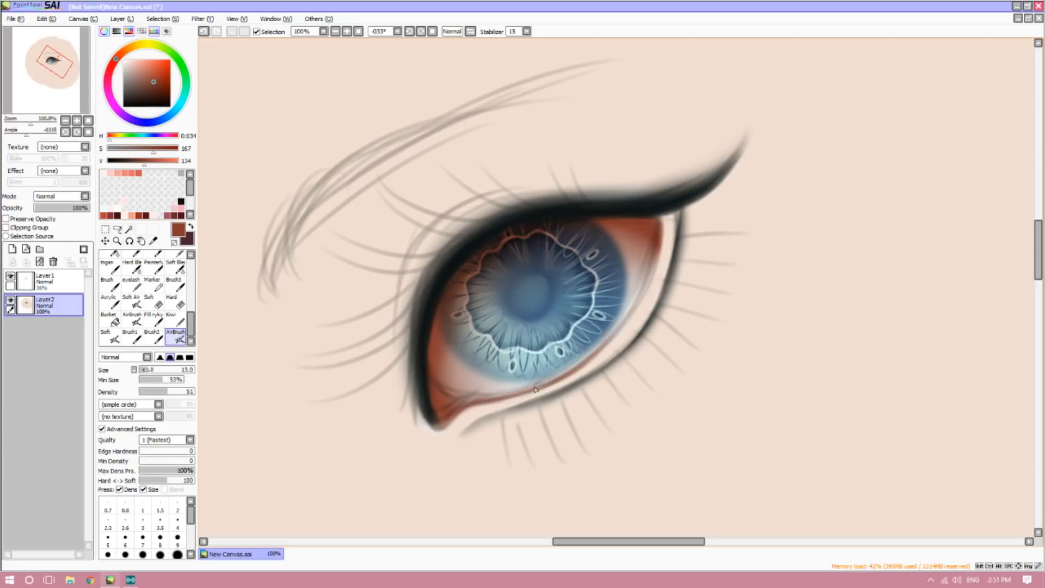
left_click_drag(537, 388, 616, 334)
- Extend and darken the reddish-brown rim along the lower edge up to the outer corner
left_click_drag(578, 363, 658, 272)
mouse_move(580, 357)
left_mouse_down()
mouse_move(650, 277)
mouse_move(637, 288)
left_mouse_up()
left_click_drag(575, 372, 652, 282)
left_click_drag(592, 351, 647, 275)
left_click_drag(619, 324, 650, 265)
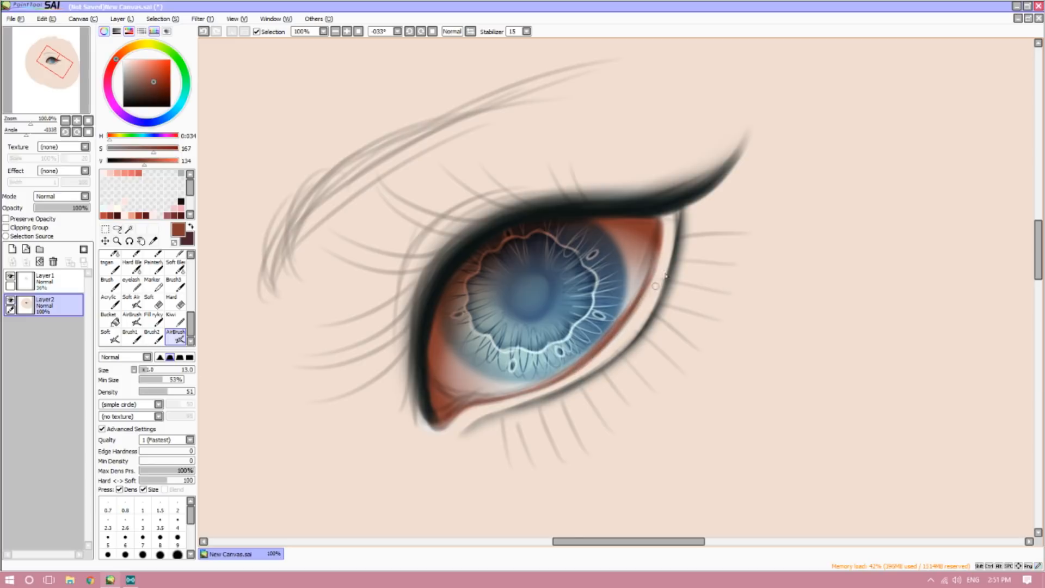
left_click_drag(630, 312, 657, 267)
mouse_move(635, 301)
left_mouse_down()
mouse_move(656, 239)
mouse_move(606, 333)
mouse_move(649, 276)
mouse_move(602, 341)
mouse_move(661, 254)
mouse_move(641, 299)
mouse_move(664, 215)
left_mouse_up()
left_click_drag(663, 251, 666, 214)
- Deepen the reddish-brown shading in the inner corner and join it to the lower rim
left_click_drag(442, 430, 464, 411)
left_click_drag(456, 416, 482, 402)
mouse_move(473, 401)
left_mouse_down()
mouse_move(435, 384)
mouse_move(475, 398)
left_mouse_up()
left_click_drag(438, 386, 491, 396)
left_click_drag(448, 402, 440, 395)
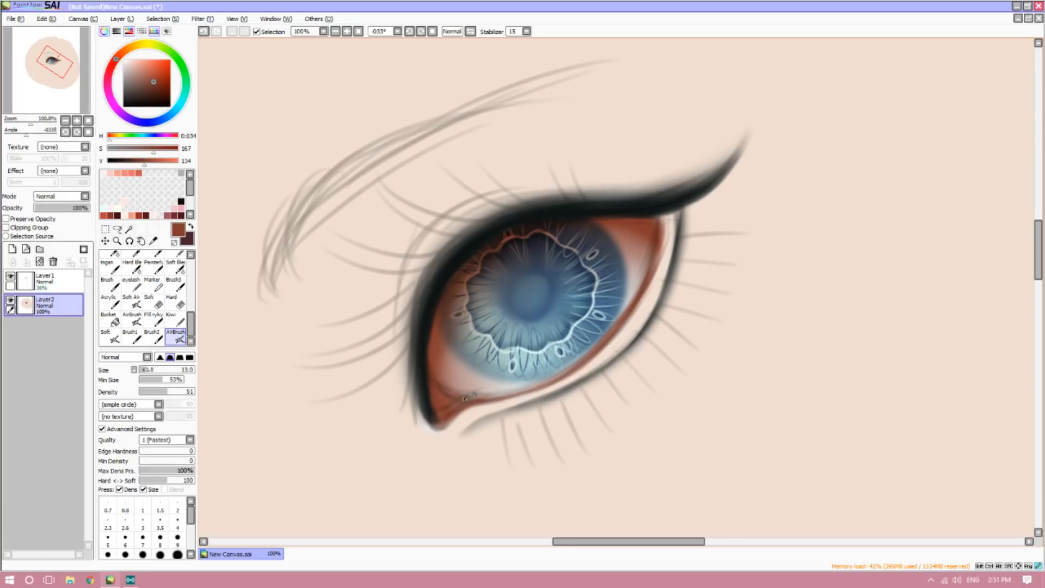
- Erase the sketched lashes and lid crease from Layer1 with the Hard eraser at size 500, keeping the eyebrow, and select Layer2
left_click(65, 120)
left_click(66, 120)
left_click(77, 131)
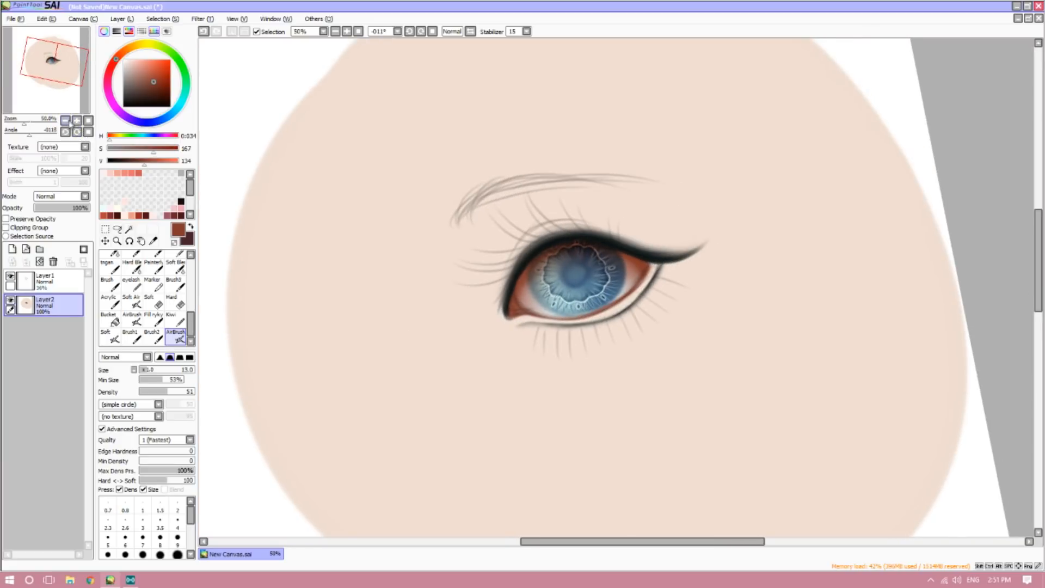
left_click(68, 120)
left_click(77, 131)
left_click(77, 120)
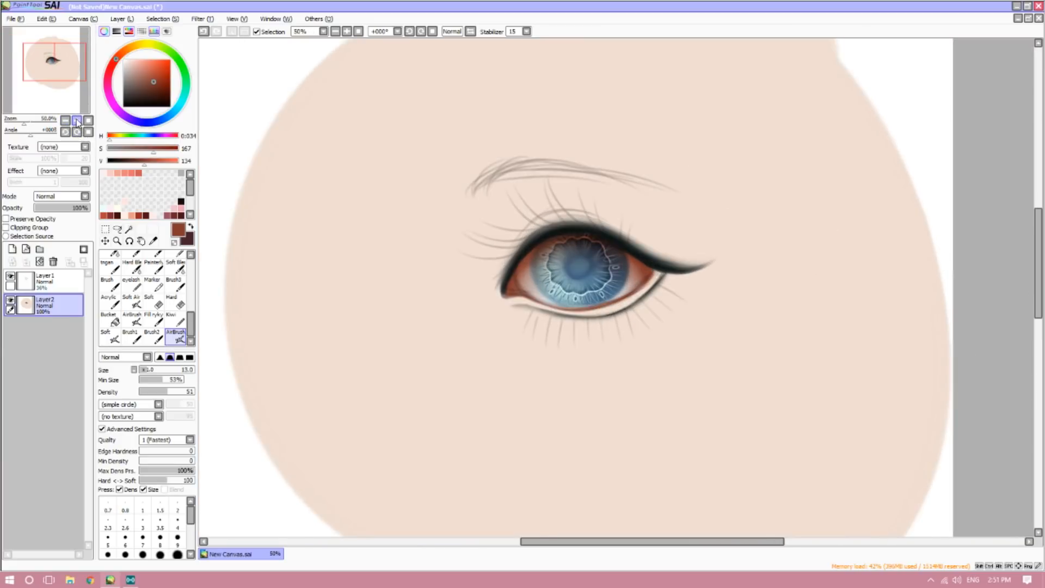
left_click(77, 121)
left_click(77, 120)
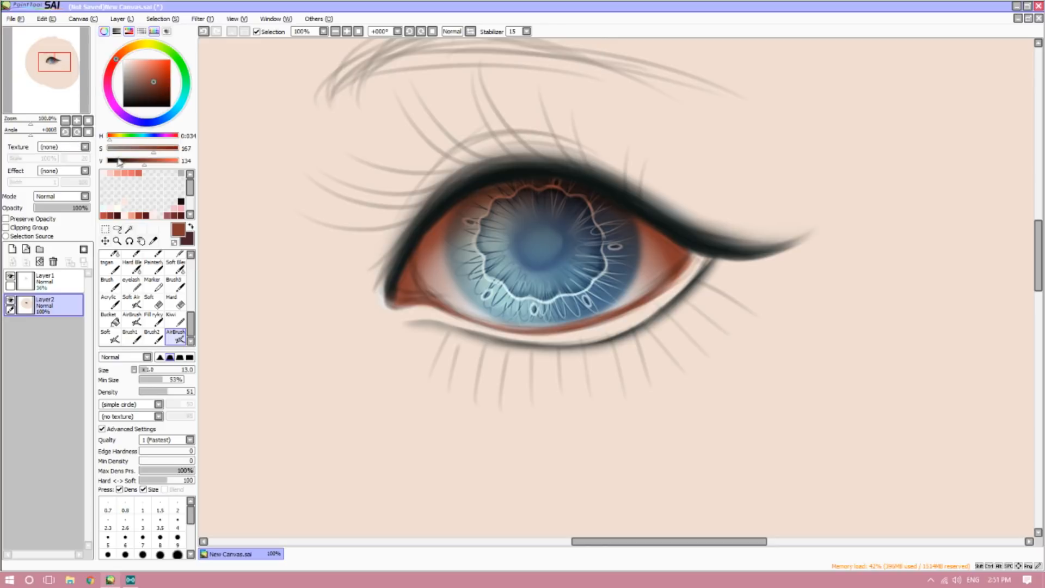
left_click(45, 278)
left_click(176, 301)
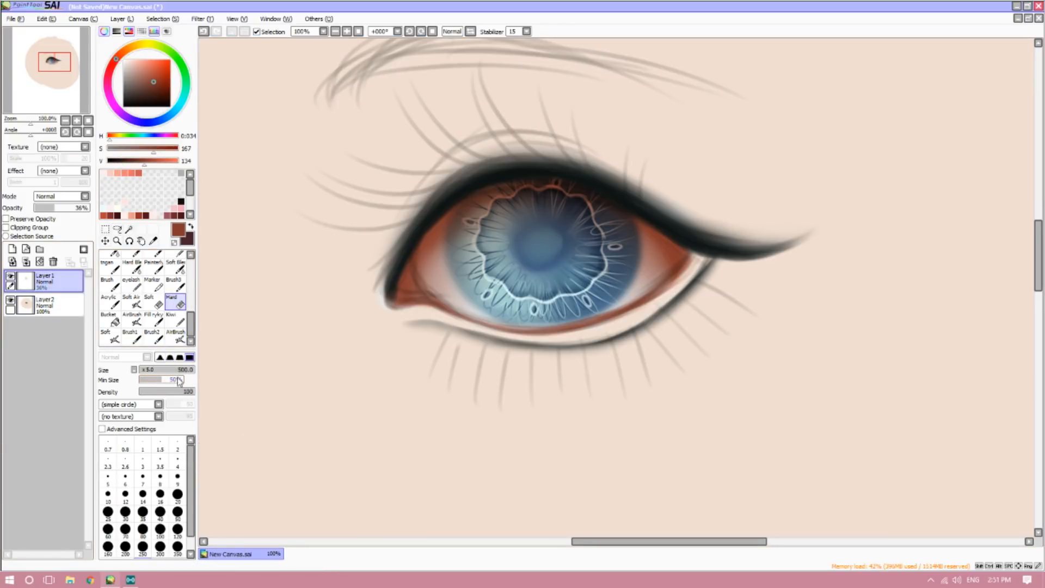
mouse_move(518, 321)
left_mouse_down()
mouse_move(450, 354)
mouse_move(397, 279)
mouse_move(490, 234)
mouse_move(579, 375)
mouse_move(729, 295)
mouse_move(397, 221)
mouse_move(402, 310)
mouse_move(634, 358)
mouse_move(828, 306)
mouse_move(376, 364)
mouse_move(727, 377)
left_mouse_up()
left_click(65, 305)
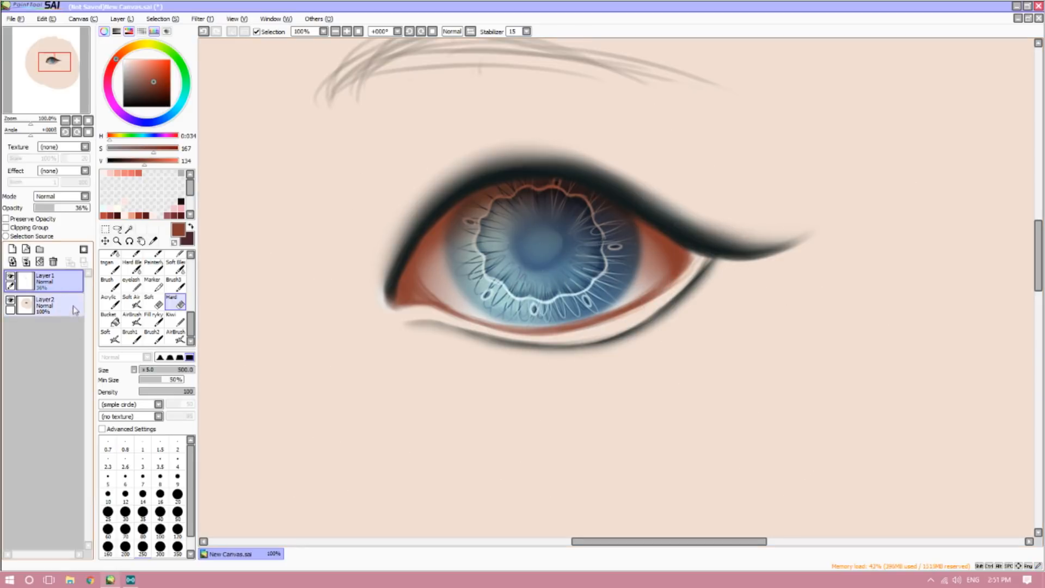
- Add a new layer above Layer2, sample the near-black of the upper lash line and set the eyelash brush to size 10
left_click(67, 120)
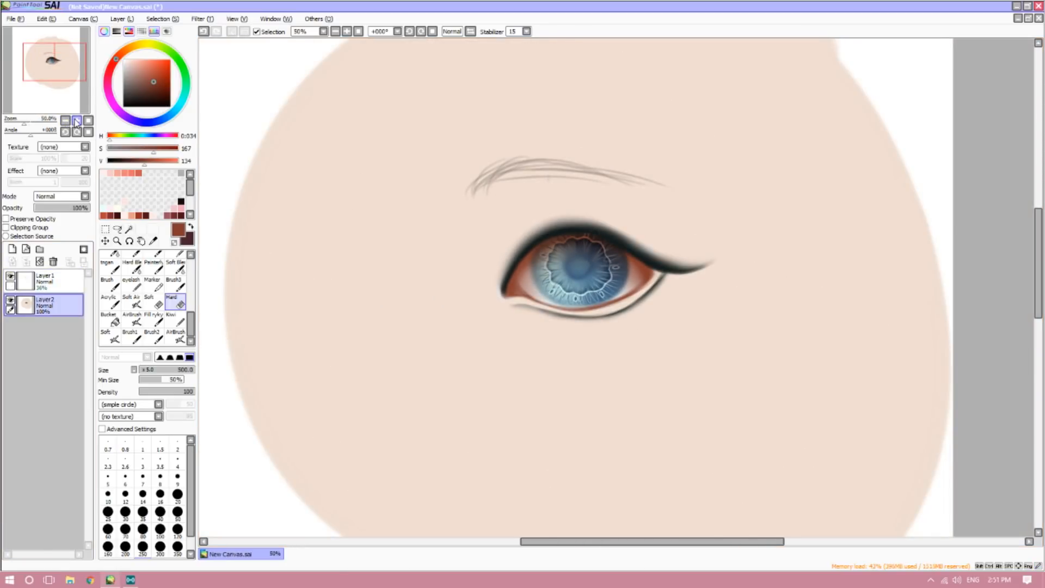
left_click(77, 121)
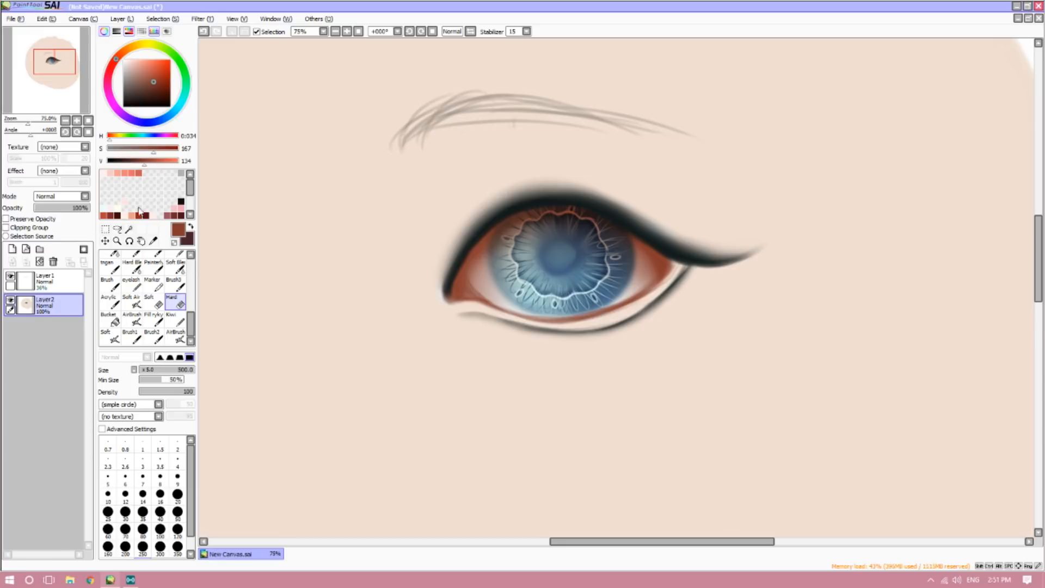
left_click(153, 240)
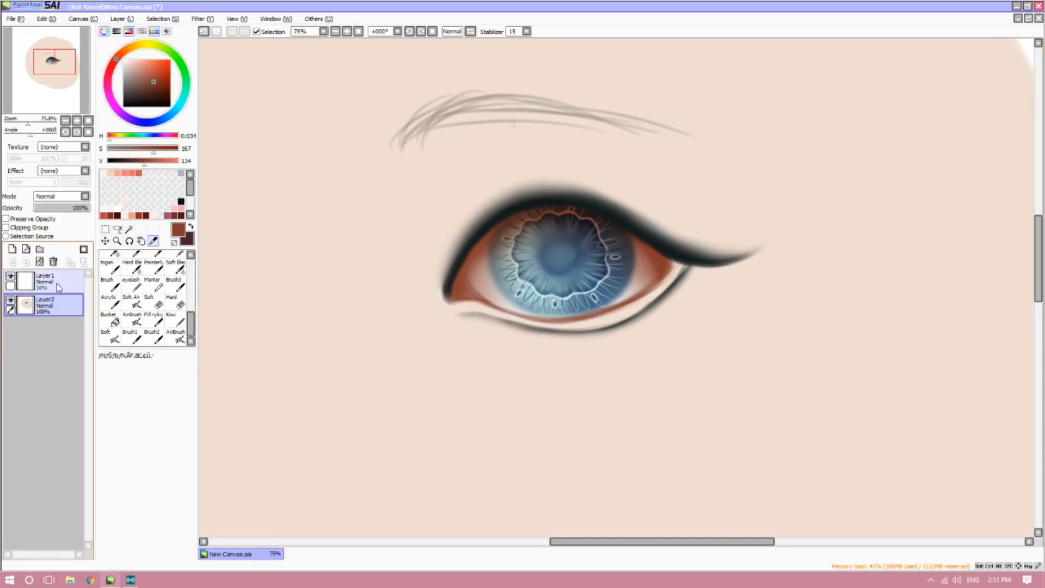
left_click(12, 249)
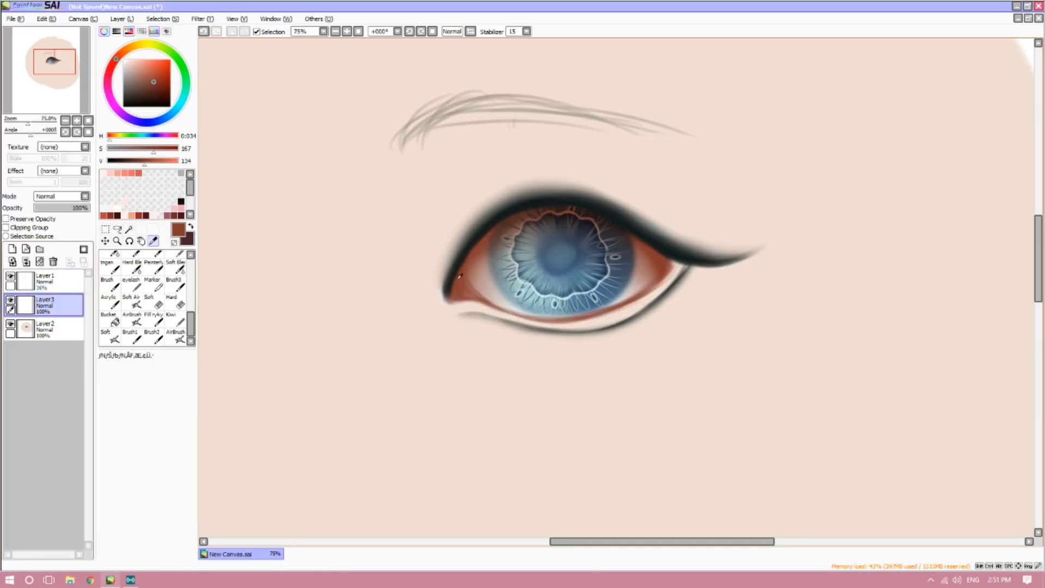
left_click(487, 229)
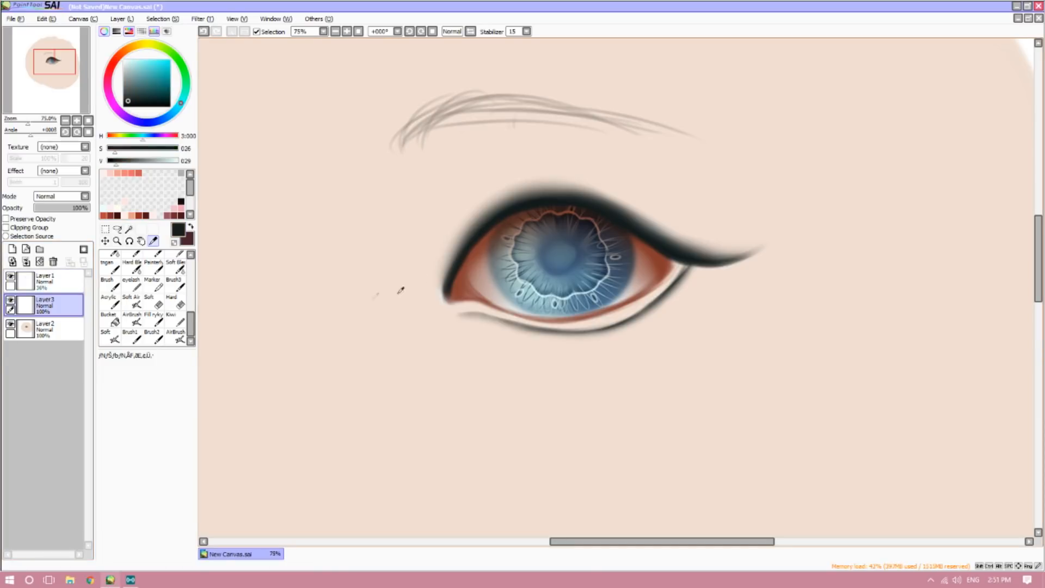
left_click(133, 286)
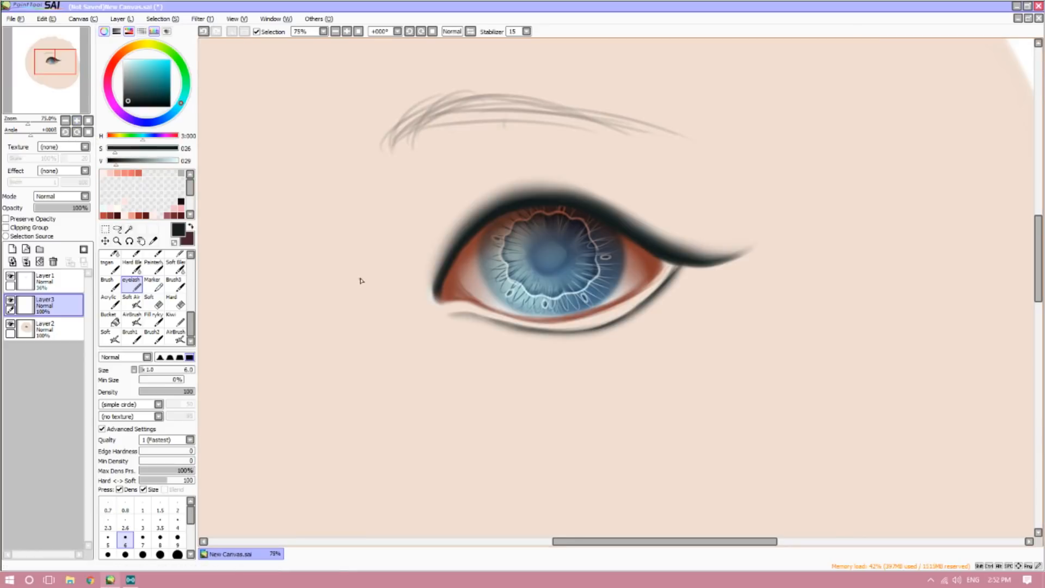
left_click(144, 370)
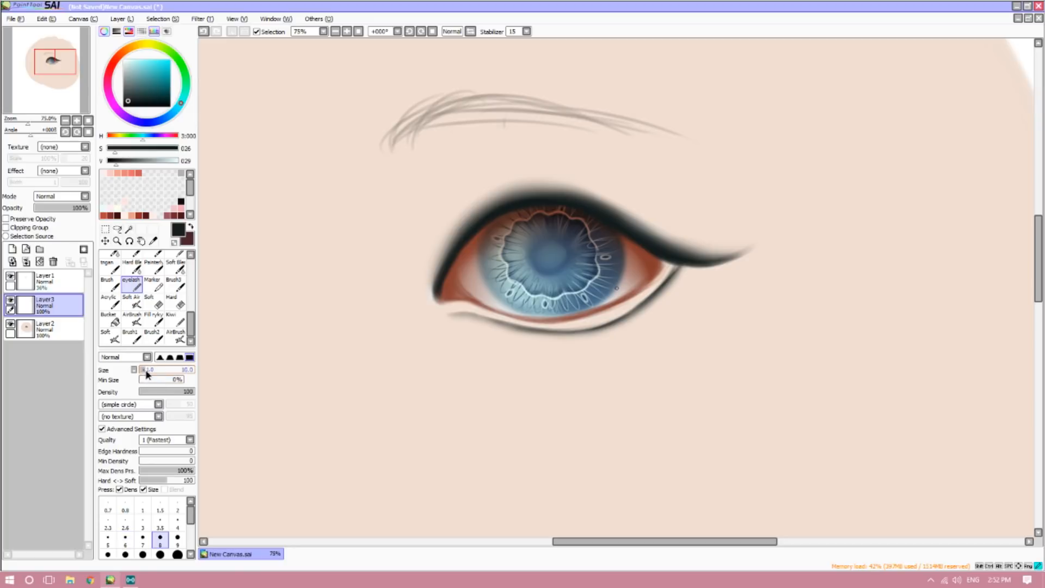
left_click_drag(146, 371, 146, 372)
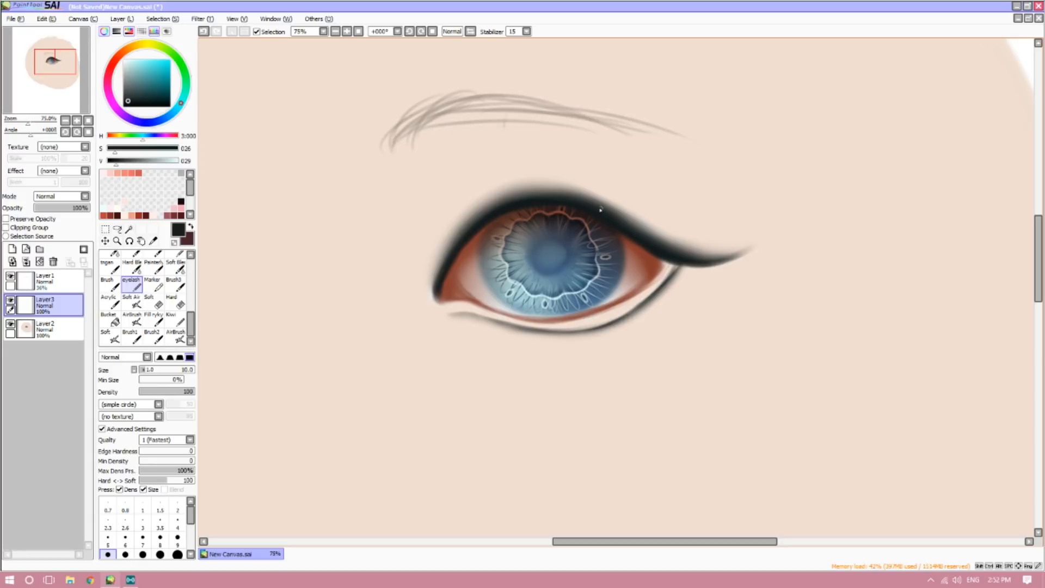
- Draw curved, tapering lashes along the outer half of the upper lid, sweeping up towards the outer corner
left_click_drag(661, 185, 687, 162)
left_click_drag(610, 218, 712, 173)
left_click_drag(628, 232, 741, 191)
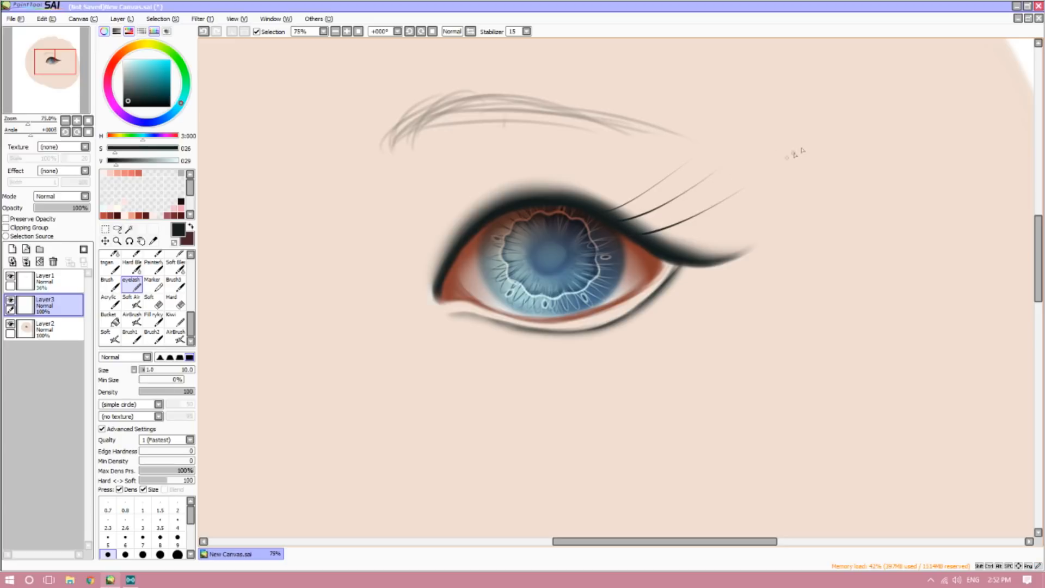
left_click_drag(652, 240, 763, 207)
mouse_move(655, 250)
left_mouse_down()
mouse_move(718, 252)
mouse_move(782, 229)
left_mouse_up()
left_click_drag(581, 200, 641, 156)
left_click_drag(583, 164, 595, 134)
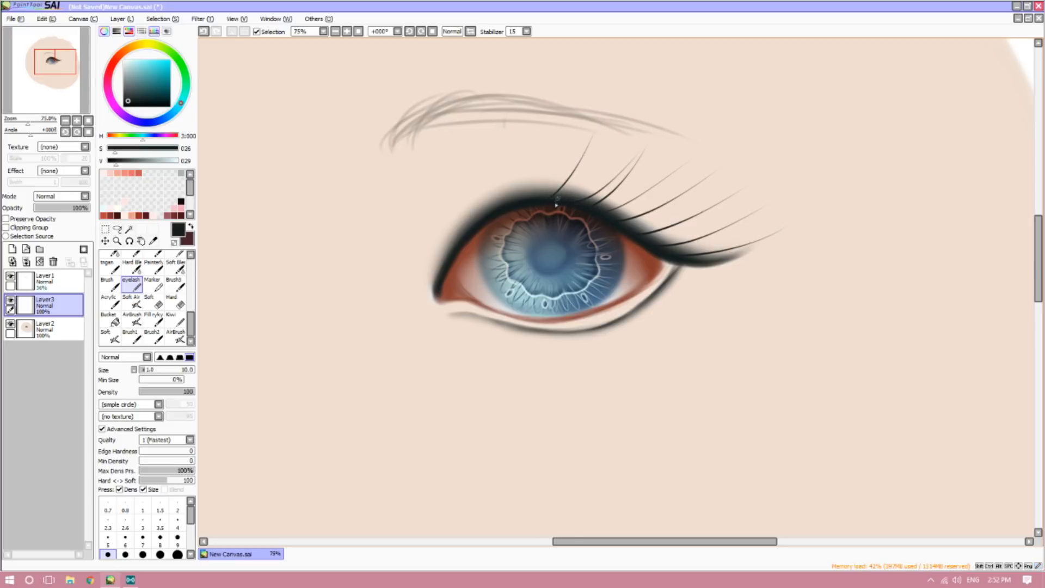
- Continue the upper lashes across the middle of the lid to the inner corner, making them shorter and more upright
mouse_move(558, 201)
left_mouse_down()
mouse_move(598, 134)
mouse_move(629, 126)
left_mouse_up()
left_click_drag(521, 207, 558, 113)
left_click_drag(549, 195, 560, 136)
left_click_drag(486, 216, 500, 150)
left_click_drag(513, 197, 521, 151)
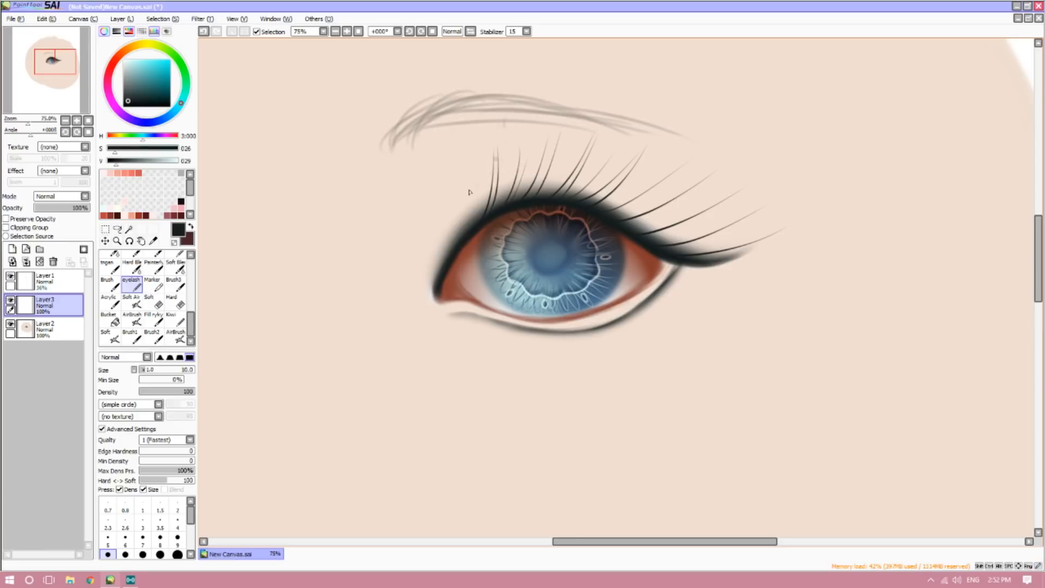
left_click_drag(471, 233, 474, 164)
left_click_drag(459, 246, 452, 192)
left_click_drag(443, 265, 438, 222)
left_click_drag(439, 281, 433, 235)
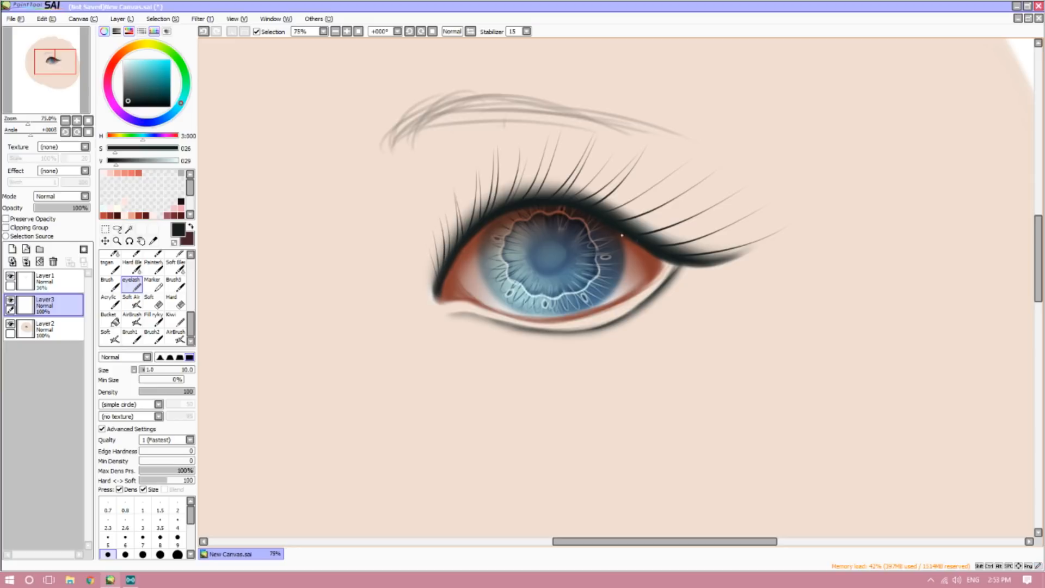
- Fill the gaps in the upper lash row with extra thin lashes from the outer to the inner corner
left_click_drag(616, 230, 714, 177)
left_click_drag(648, 244, 724, 211)
left_click_drag(679, 259, 746, 231)
left_click_drag(612, 220, 673, 183)
left_click_drag(541, 203, 578, 130)
left_click_drag(518, 207, 537, 149)
left_click_drag(466, 231, 474, 180)
left_click_drag(449, 249, 452, 201)
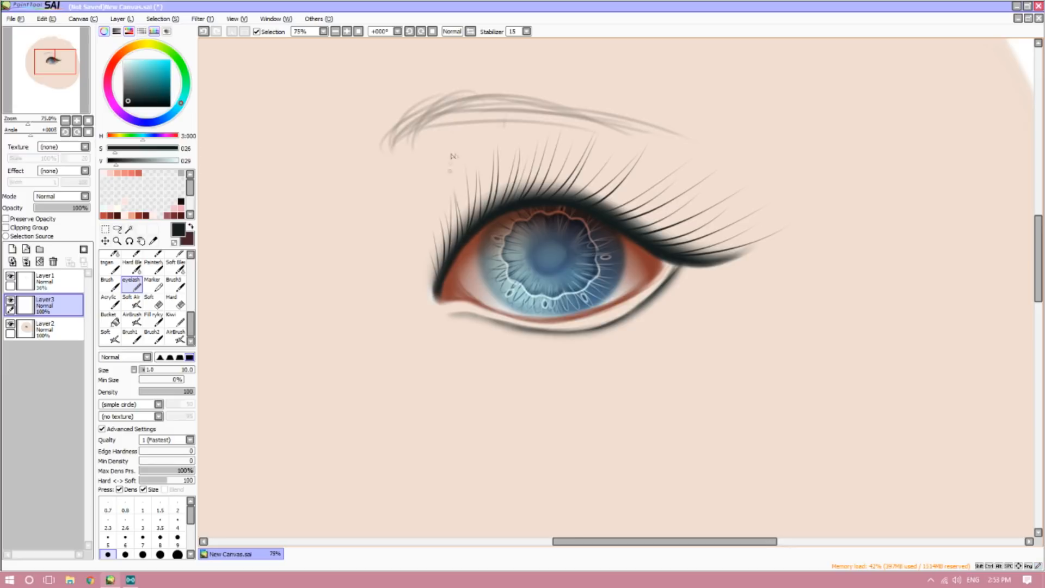
- Thicken the upper lash row with further long outer lashes and short, dense lashes near the inner corner
left_click_drag(579, 202, 640, 143)
left_click_drag(561, 203, 607, 156)
left_click_drag(592, 211, 649, 179)
left_click_drag(619, 233, 733, 161)
left_click_drag(649, 242, 743, 189)
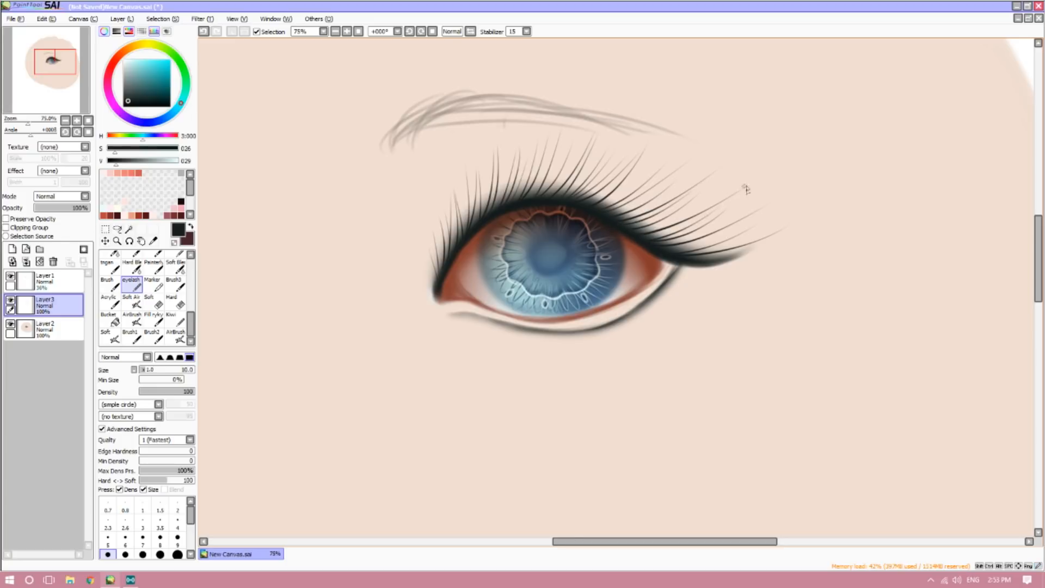
mouse_move(657, 254)
left_mouse_down()
mouse_move(716, 242)
mouse_move(807, 193)
left_mouse_up()
left_click_drag(463, 240, 467, 136)
left_click_drag(460, 245, 459, 194)
left_click_drag(450, 252, 447, 198)
left_click_drag(444, 281, 439, 203)
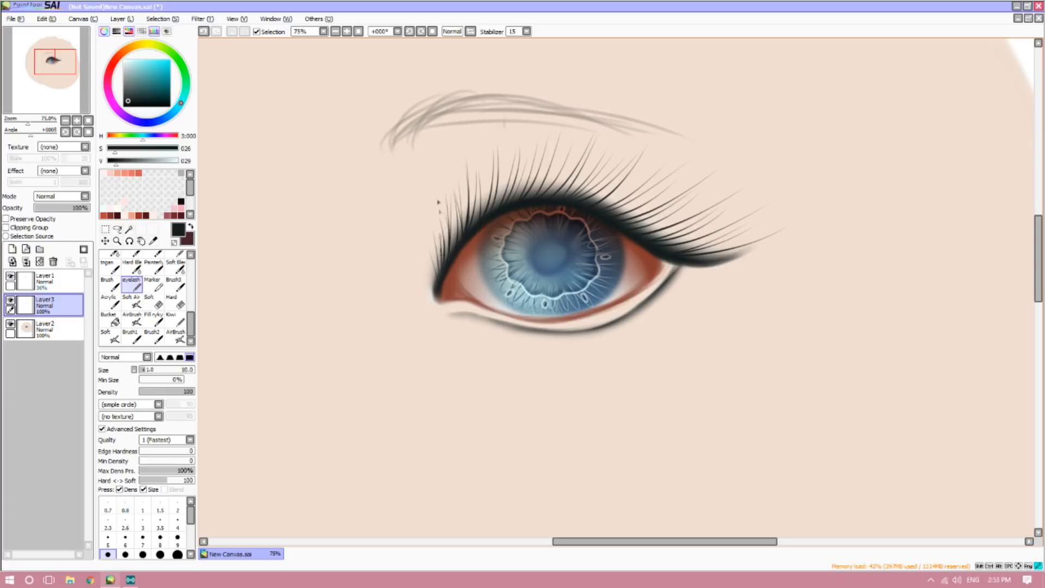
left_click_drag(513, 210, 533, 142)
- Draw fine lower lashes with the eyelash brush at size 6, fanning outward along the outer part of the lower lash line
left_click(65, 120)
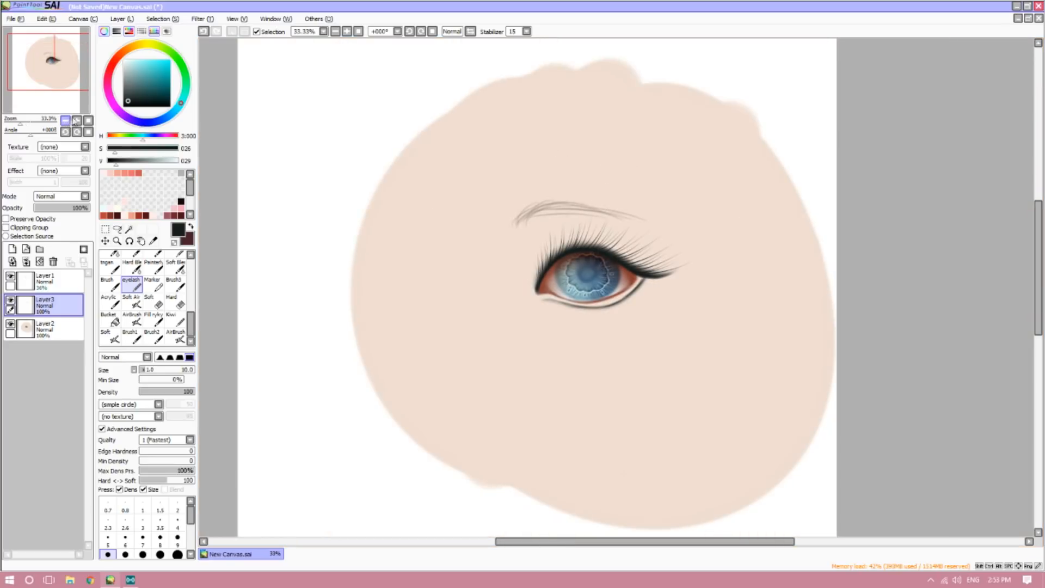
left_click(77, 120)
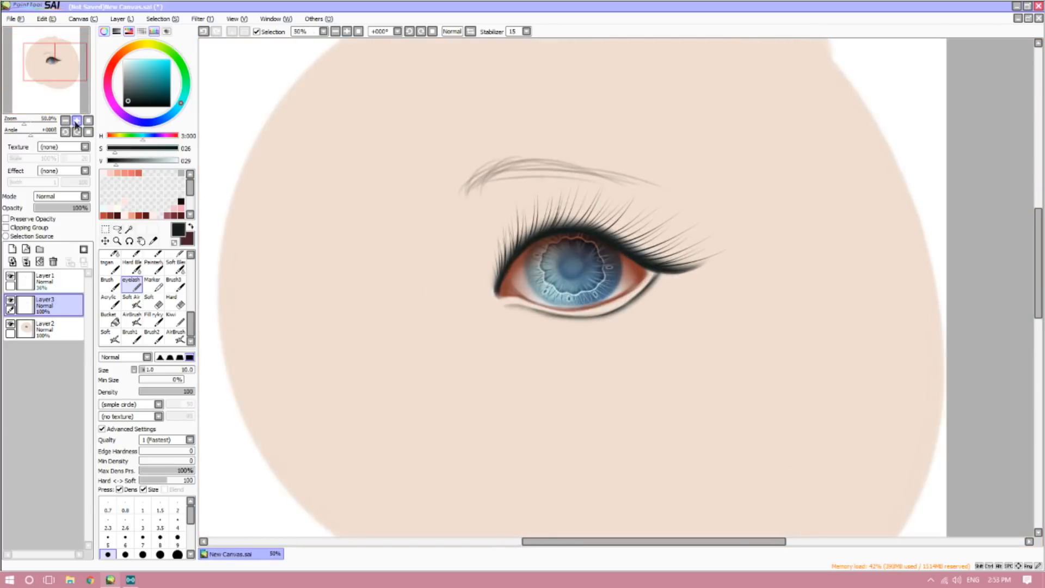
left_click(76, 120)
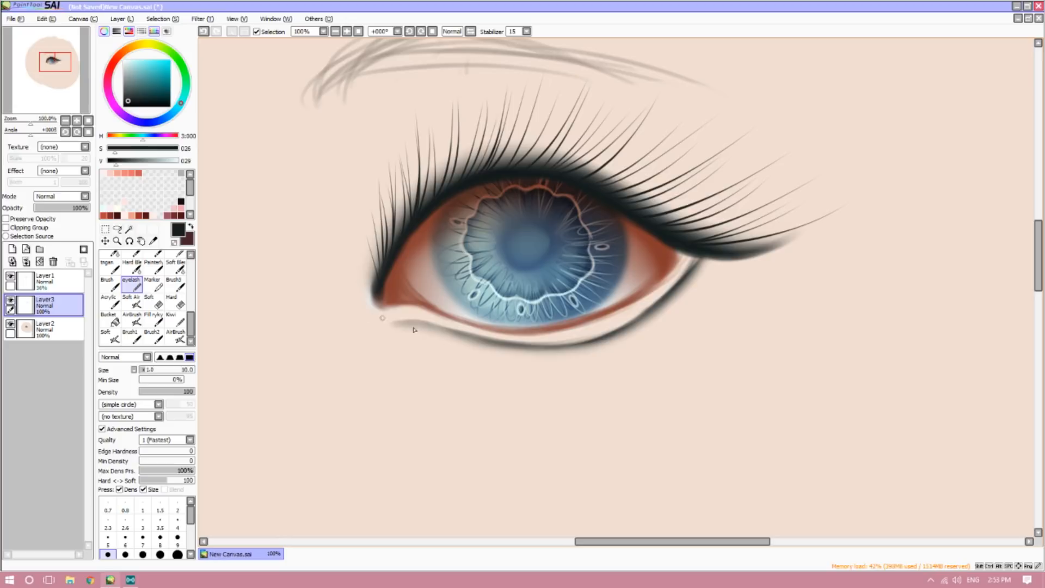
left_click(145, 371)
left_click_drag(587, 344, 622, 428)
left_click_drag(598, 342, 626, 396)
mouse_move(609, 340)
left_mouse_down()
mouse_move(647, 398)
mouse_move(662, 374)
left_mouse_up()
left_click_drag(631, 328, 687, 368)
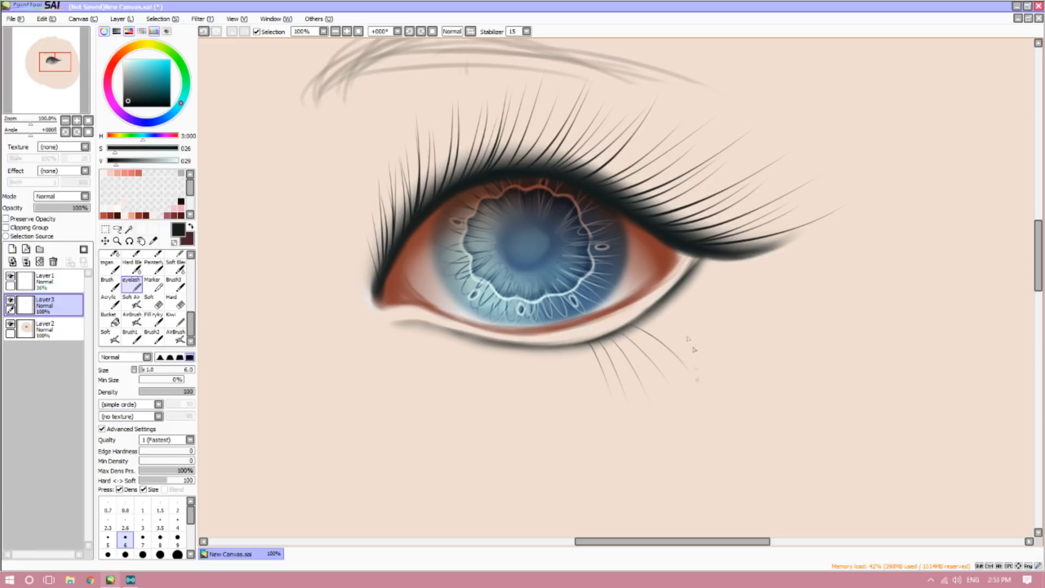
left_click_drag(638, 317, 699, 357)
mouse_move(649, 310)
left_mouse_down()
mouse_move(706, 340)
mouse_move(718, 331)
left_mouse_up()
left_click_drag(671, 295, 724, 318)
mouse_move(679, 284)
left_mouse_down()
mouse_move(744, 306)
mouse_move(724, 280)
left_mouse_up()
- Add short, thin lower lashes beneath the middle and inner part of the lower lash line
mouse_move(577, 342)
left_mouse_down()
mouse_move(587, 388)
mouse_move(576, 405)
mouse_move(560, 402)
left_mouse_up()
mouse_move(426, 322)
left_mouse_down()
mouse_move(414, 349)
mouse_move(459, 384)
left_mouse_up()
mouse_move(519, 342)
left_mouse_down()
mouse_move(511, 394)
mouse_move(531, 397)
left_mouse_up()
left_click_drag(541, 355, 540, 400)
mouse_move(560, 354)
left_mouse_down()
mouse_move(561, 400)
mouse_move(577, 411)
left_mouse_up()
left_click_drag(607, 342, 620, 376)
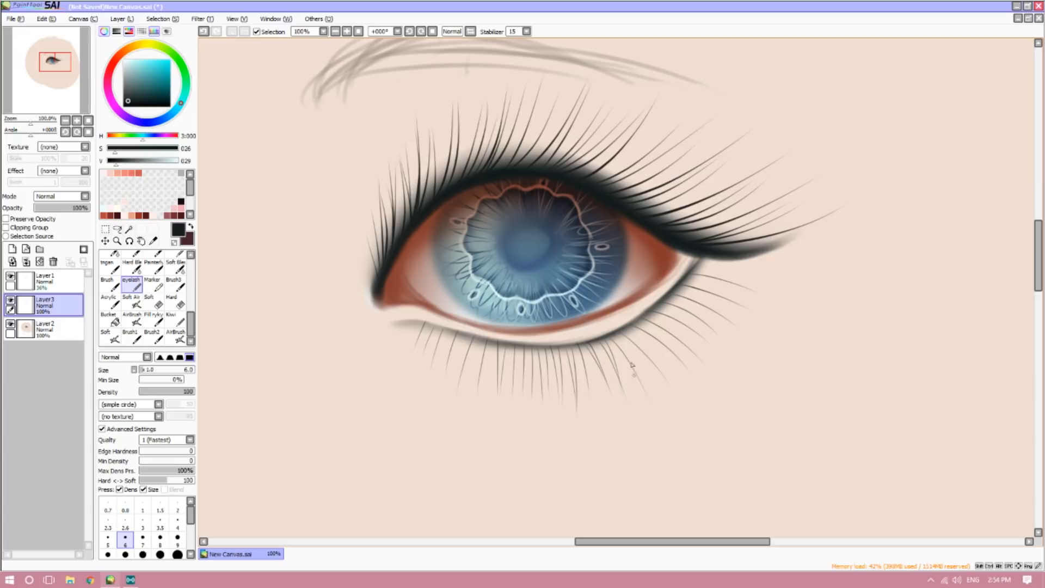
- Fill out the lower lashes near the outer corner and add a tiny lash at the inner corner
left_click_drag(624, 331, 653, 365)
mouse_move(635, 324)
left_mouse_down()
mouse_move(698, 359)
mouse_move(694, 326)
left_mouse_up()
mouse_move(676, 292)
left_mouse_down()
mouse_move(726, 301)
mouse_move(756, 279)
left_mouse_up()
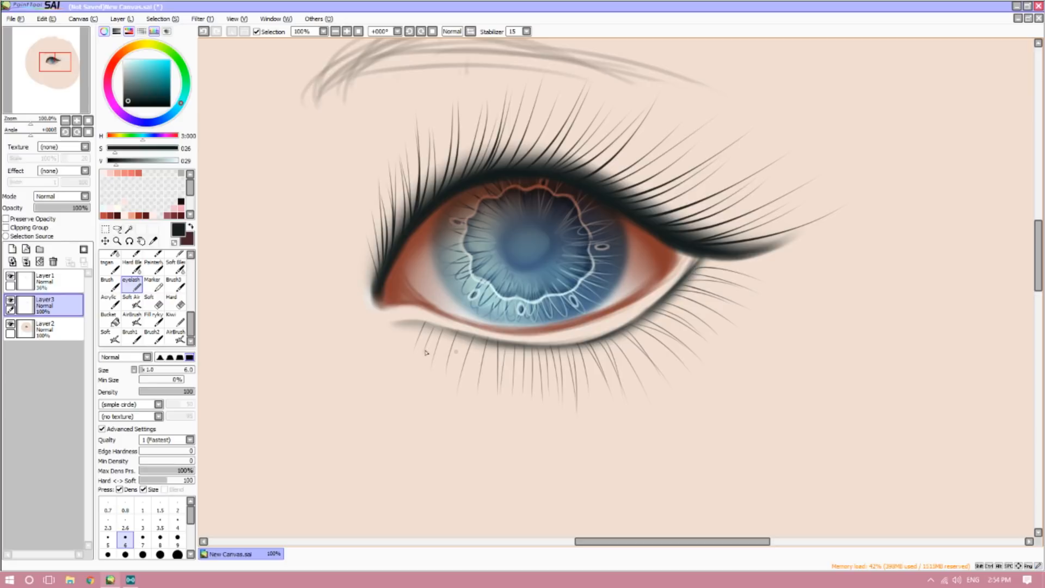
left_click_drag(419, 324, 406, 343)
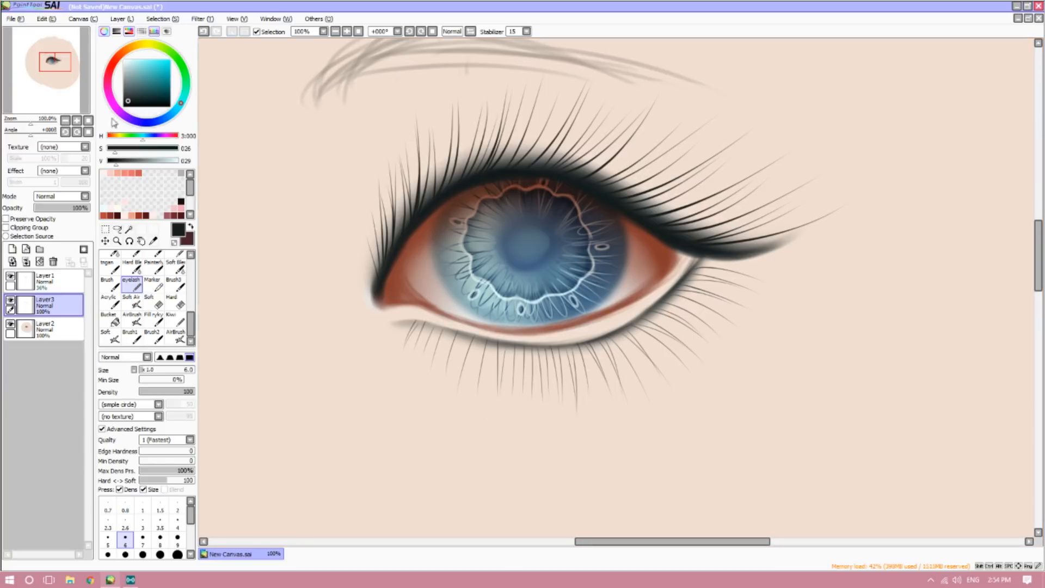
left_click(76, 121)
left_click(77, 121)
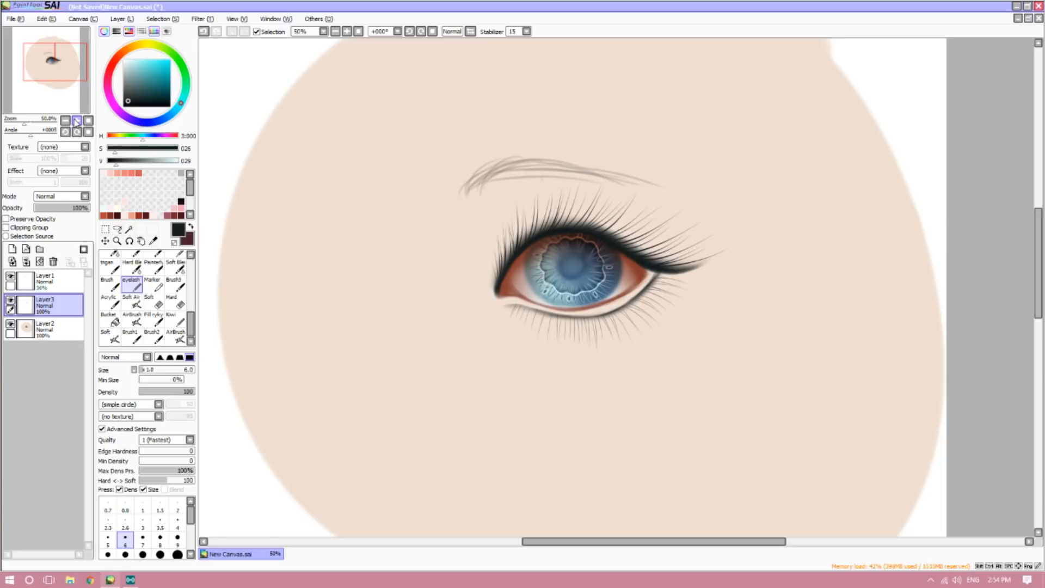
left_click(78, 121)
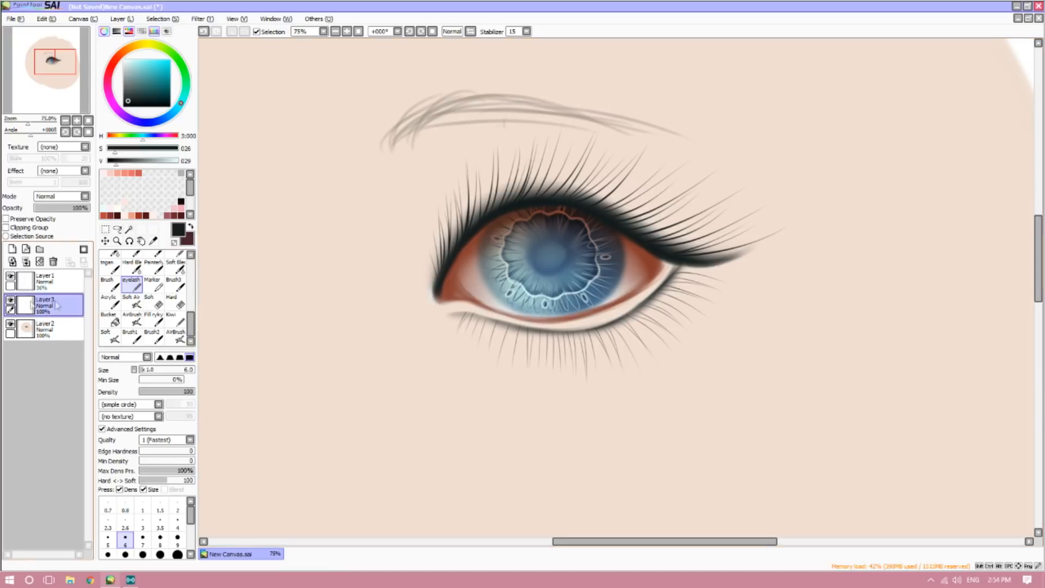
- Hide Layer3, add a new layer and draw thicker upper lashes at size 15 over the middle and outer part of the lid
left_click(10, 300)
left_click(12, 249)
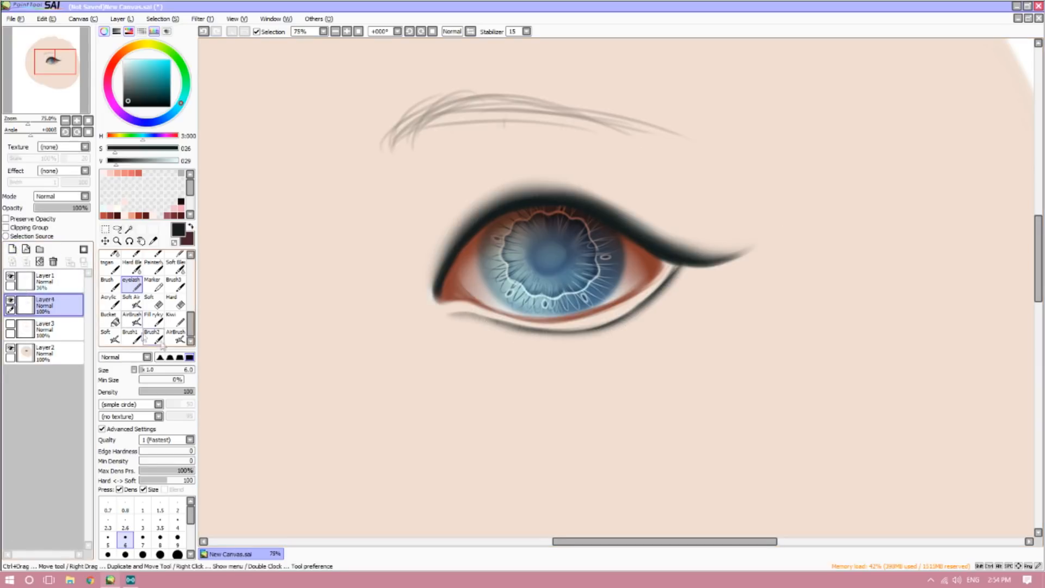
left_click_drag(146, 373, 149, 371)
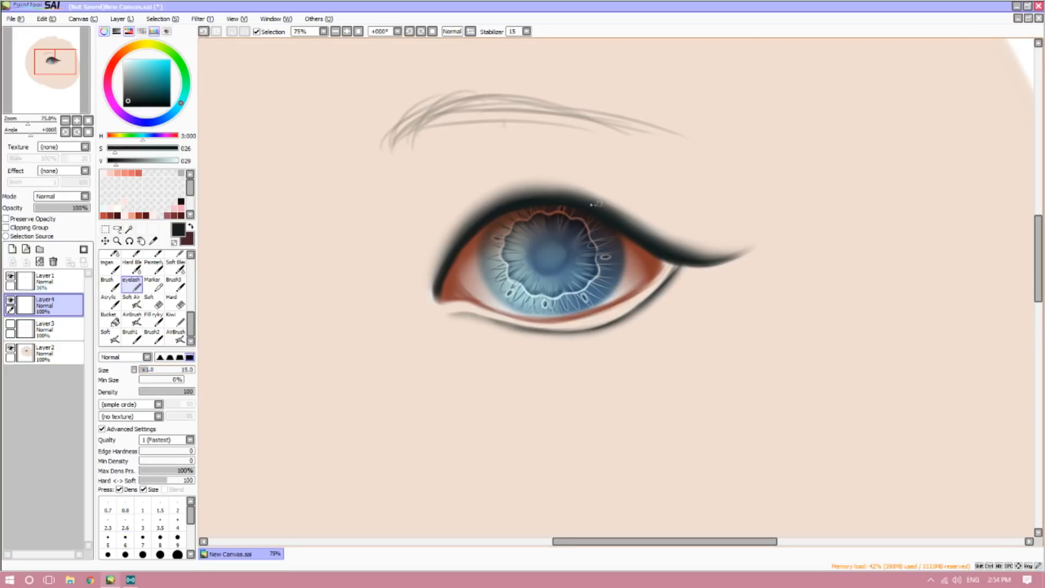
mouse_move(598, 207)
left_mouse_down()
mouse_move(632, 185)
mouse_move(644, 153)
mouse_move(674, 153)
mouse_move(693, 169)
left_mouse_up()
left_click_drag(626, 225, 721, 177)
left_click_drag(630, 233, 715, 189)
mouse_move(670, 248)
left_mouse_down()
mouse_move(717, 209)
mouse_move(734, 222)
left_mouse_up()
left_click_drag(676, 258, 763, 204)
left_click_drag(624, 218, 716, 162)
left_click_drag(570, 201, 623, 137)
- Draw the thick size 15 lashes around the inner corner and up to the middle of the upper lid
left_click_drag(437, 270, 436, 216)
mouse_move(447, 260)
left_mouse_down()
mouse_move(446, 208)
mouse_move(462, 189)
left_mouse_up()
mouse_move(475, 224)
left_mouse_down()
mouse_move(480, 174)
mouse_move(504, 155)
left_mouse_up()
mouse_move(507, 203)
left_mouse_down()
mouse_move(533, 153)
mouse_move(562, 137)
left_mouse_up()
mouse_move(539, 199)
left_mouse_down()
mouse_move(588, 138)
mouse_move(587, 151)
mouse_move(572, 137)
mouse_move(553, 140)
left_mouse_up()
mouse_move(508, 205)
left_mouse_down()
mouse_move(530, 148)
mouse_move(521, 125)
left_mouse_up()
mouse_move(479, 224)
left_mouse_down()
mouse_move(486, 187)
mouse_move(469, 186)
left_mouse_up()
mouse_move(460, 249)
left_mouse_down()
mouse_move(455, 182)
mouse_move(449, 200)
mouse_move(462, 189)
left_mouse_up()
- Layer more thick, strongly slanted lashes from the middle of the upper lid out to the wing
mouse_move(550, 197)
left_mouse_down()
mouse_move(581, 150)
mouse_move(606, 144)
mouse_move(627, 166)
left_mouse_up()
mouse_move(578, 205)
left_mouse_down()
mouse_move(651, 154)
mouse_move(671, 178)
left_mouse_up()
left_click_drag(609, 212, 689, 178)
mouse_move(615, 231)
left_mouse_down()
mouse_move(699, 187)
mouse_move(701, 211)
left_mouse_up()
left_click_drag(644, 240, 729, 194)
mouse_move(664, 248)
left_mouse_down()
mouse_move(738, 199)
mouse_move(756, 227)
left_mouse_up()
left_click_drag(709, 261, 767, 223)
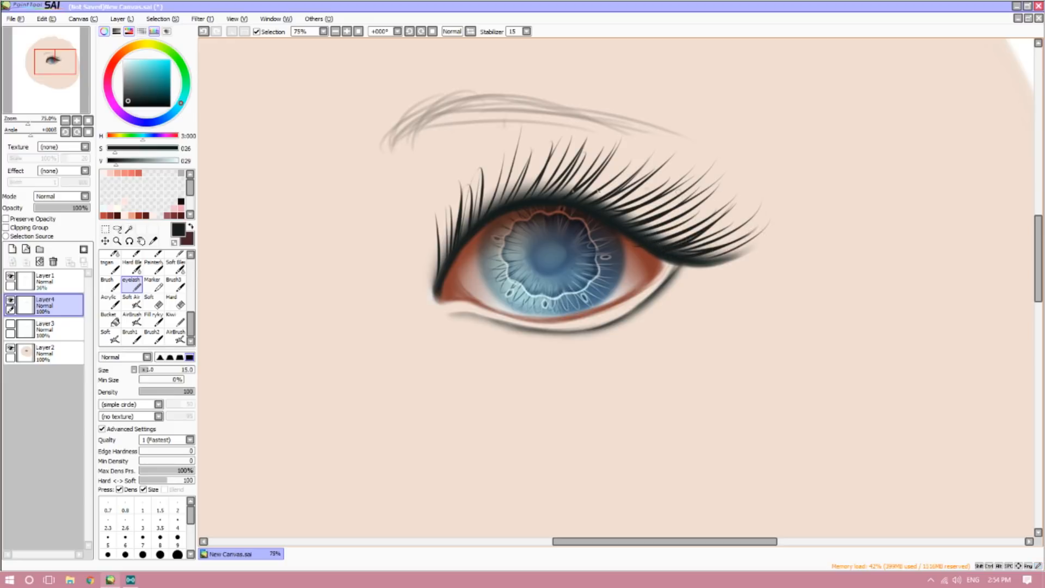
- Fill the remaining gaps in the thick upper lash row with additional strokes across its whole length
mouse_move(487, 221)
left_mouse_down()
mouse_move(501, 136)
mouse_move(497, 148)
mouse_move(523, 142)
left_mouse_up()
mouse_move(509, 200)
left_mouse_down()
mouse_move(531, 149)
mouse_move(509, 141)
left_mouse_up()
mouse_move(544, 203)
left_mouse_down()
mouse_move(558, 155)
mouse_move(588, 162)
mouse_move(607, 134)
left_mouse_up()
mouse_move(576, 207)
left_mouse_down()
mouse_move(633, 152)
mouse_move(641, 160)
left_mouse_up()
left_click_drag(471, 234, 461, 175)
left_click_drag(445, 272, 445, 200)
left_click_drag(448, 261, 455, 198)
left_click_drag(617, 218, 691, 162)
mouse_move(604, 216)
left_mouse_down()
mouse_move(681, 162)
mouse_move(670, 149)
left_mouse_up()
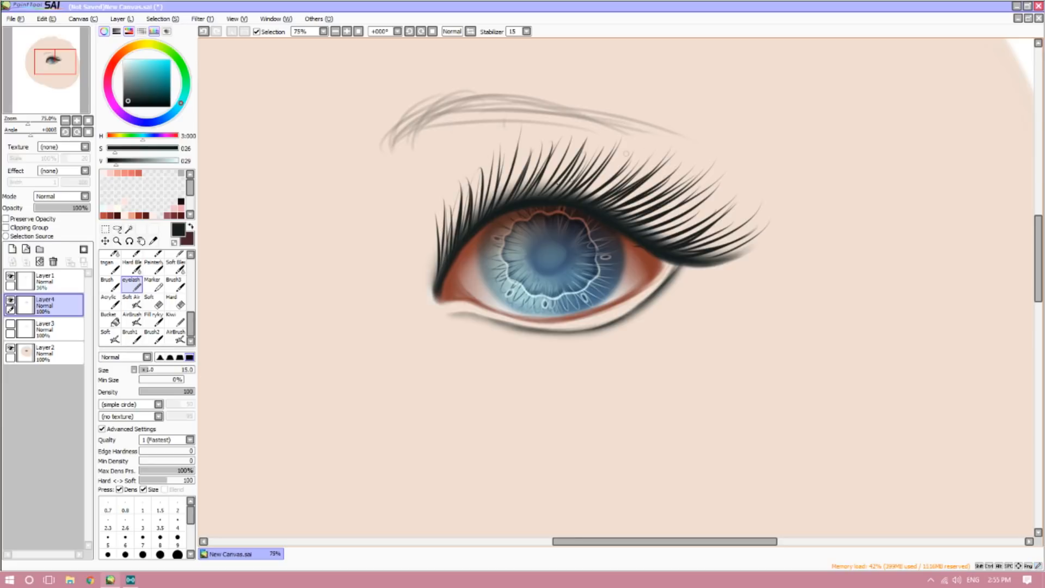
left_click_drag(536, 199, 594, 133)
- Compare the thick lashes at several zoom levels, delete their layer and show Layer3 again
left_click(77, 121)
left_click(77, 121)
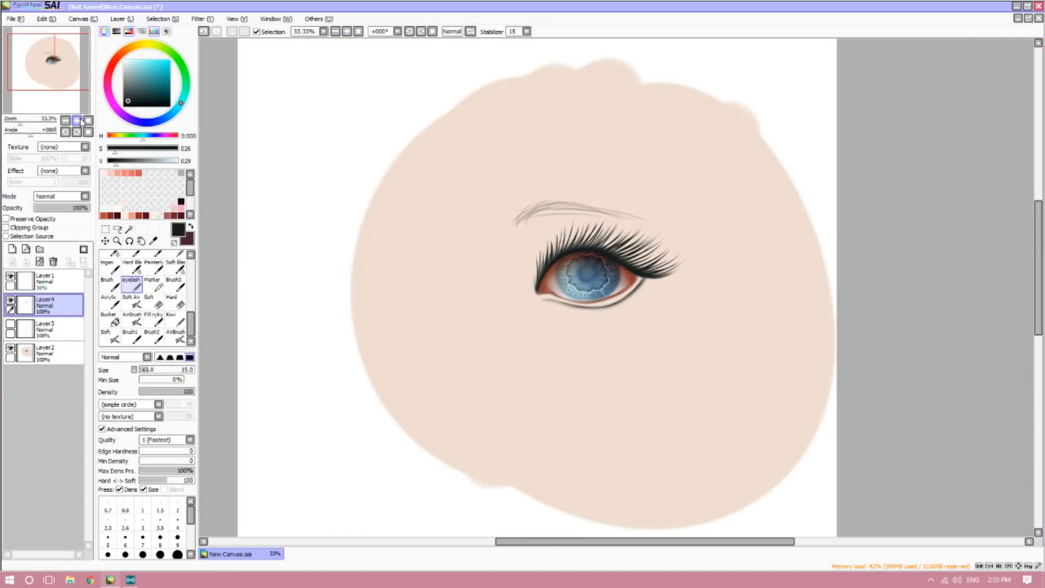
left_click(87, 121)
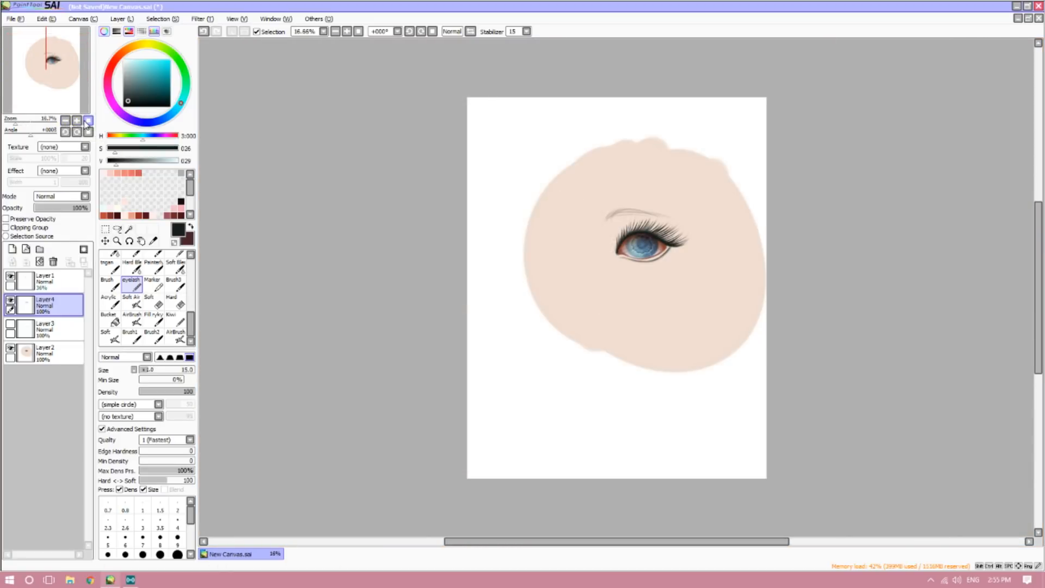
left_click(77, 122)
left_click(76, 122)
left_click(77, 122)
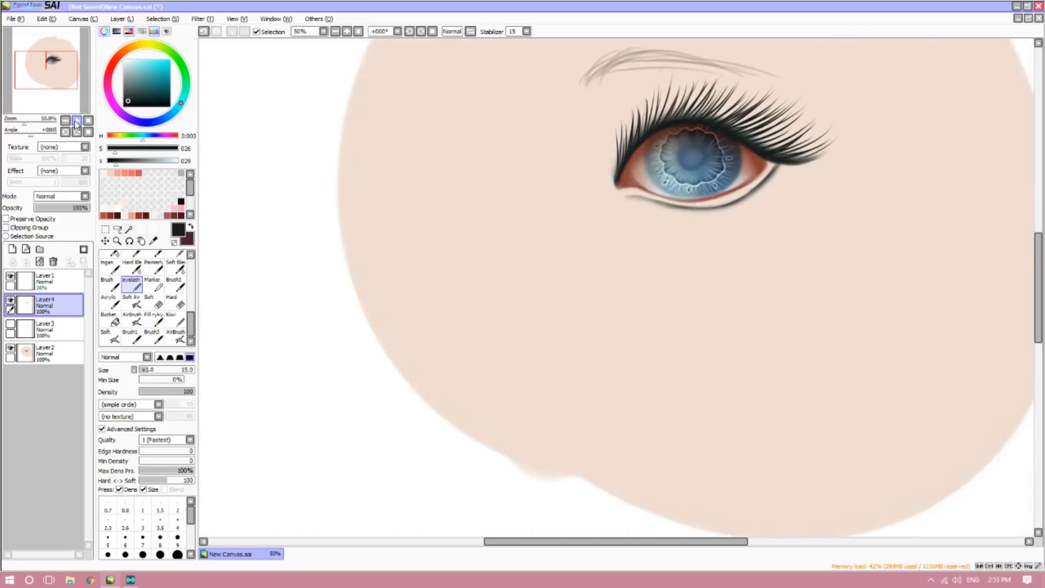
left_click(77, 122)
left_click_drag(625, 544, 657, 543)
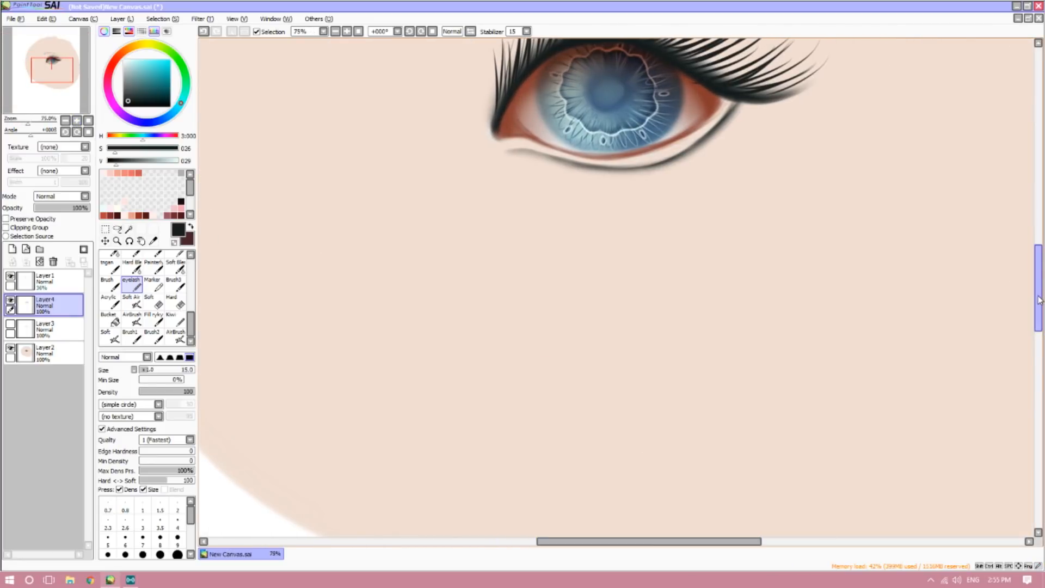
scroll(1007, 281, "up", 5)
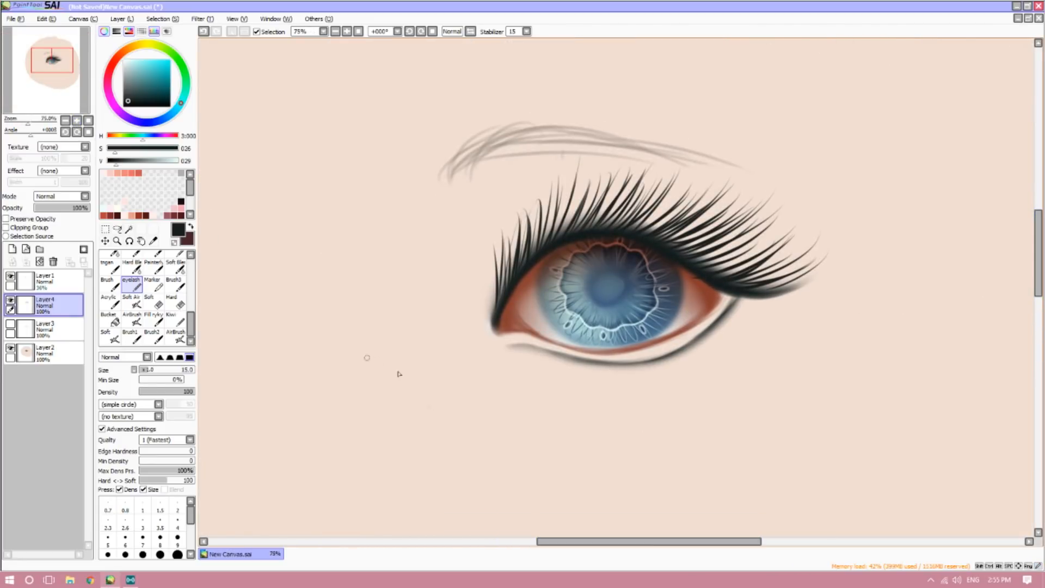
left_click_drag(562, 541, 577, 542)
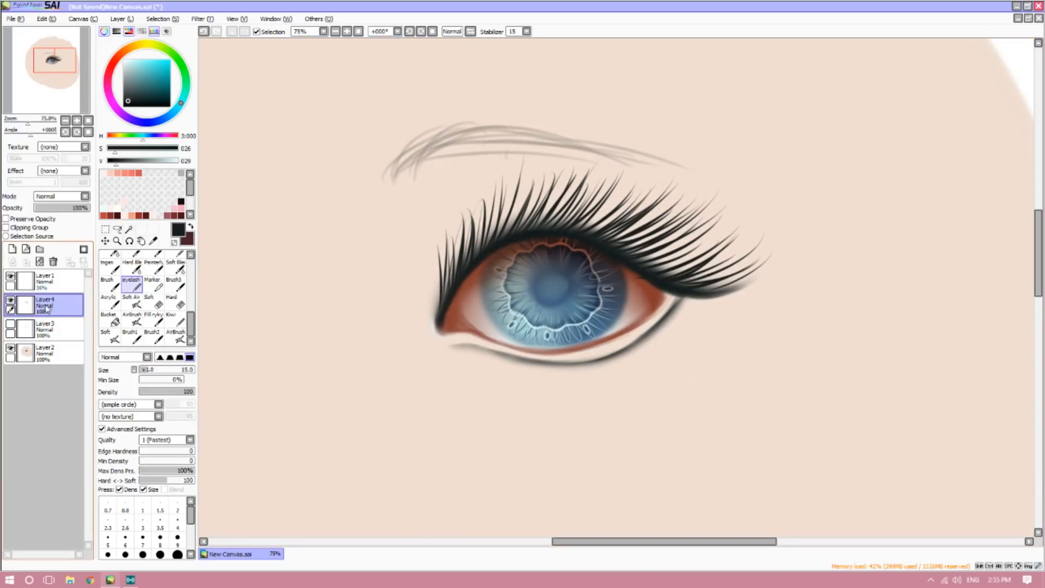
left_click(53, 262)
left_click(10, 300)
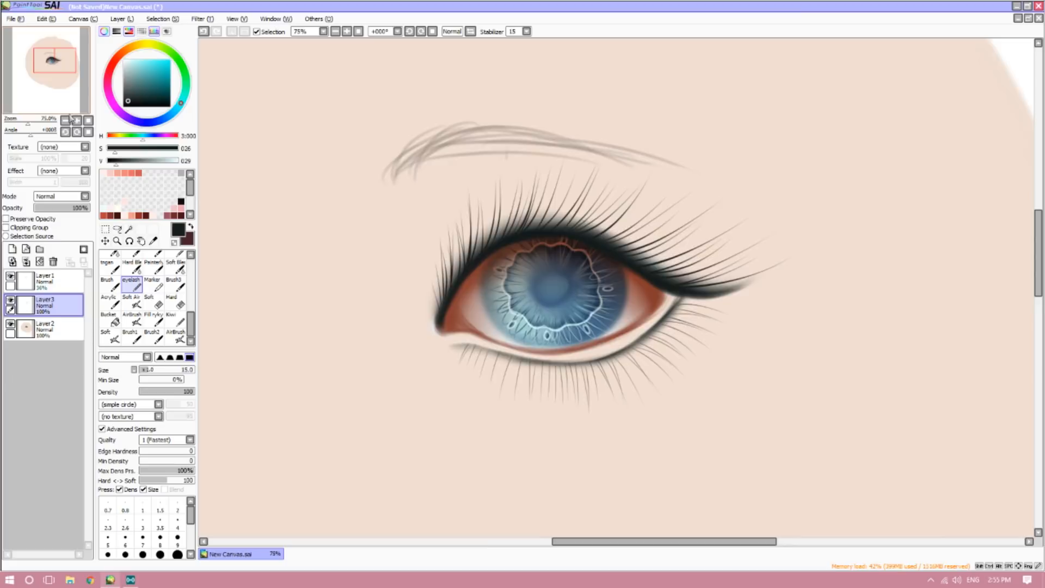
- On Layer2, paint a darker tan shadow band along the upper lid behind the lashes using Brush2 at size 45
left_click(65, 120)
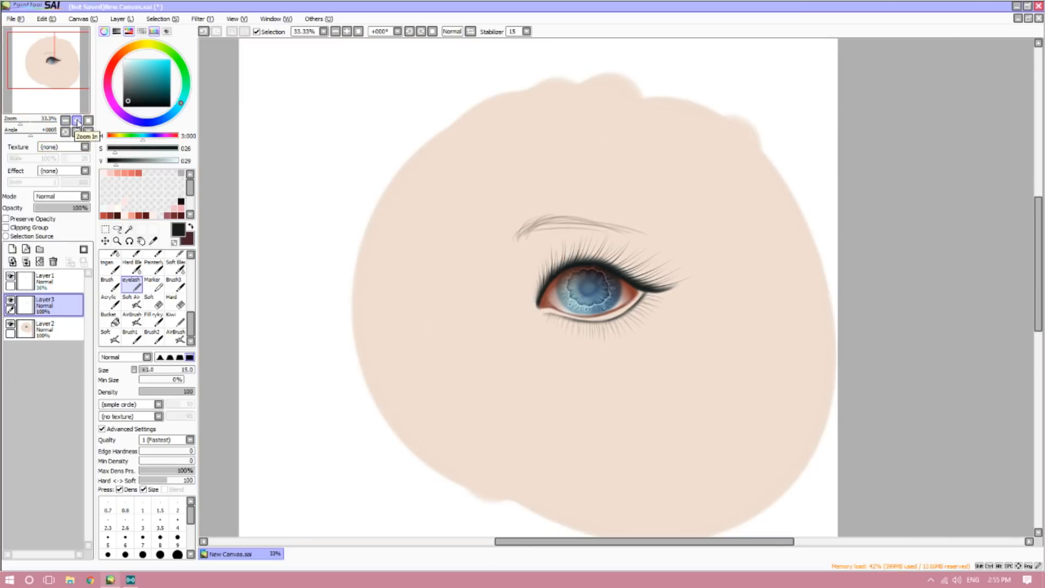
left_click(78, 121)
left_click(77, 122)
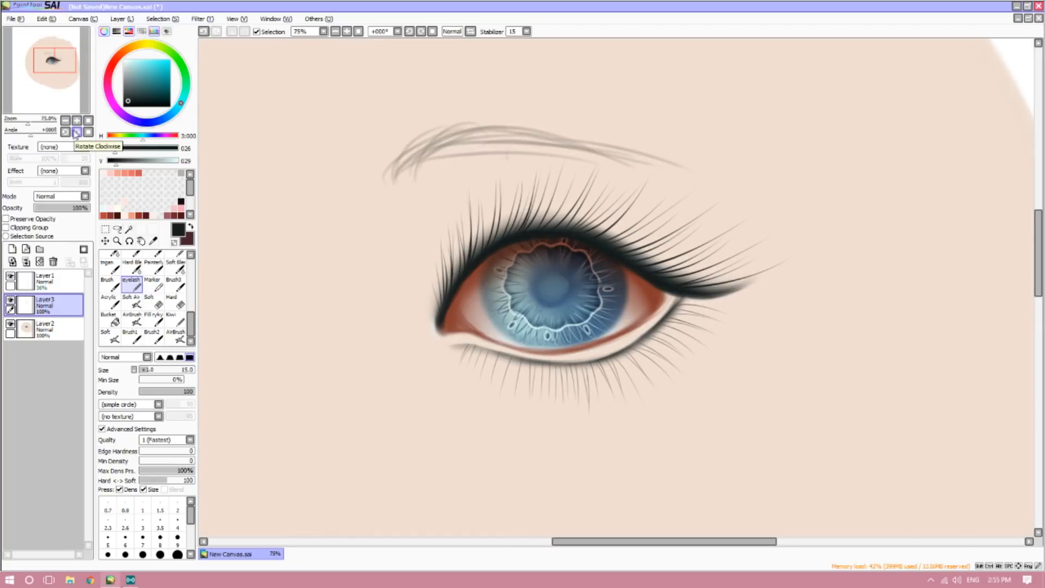
left_click(46, 329)
left_click(153, 241)
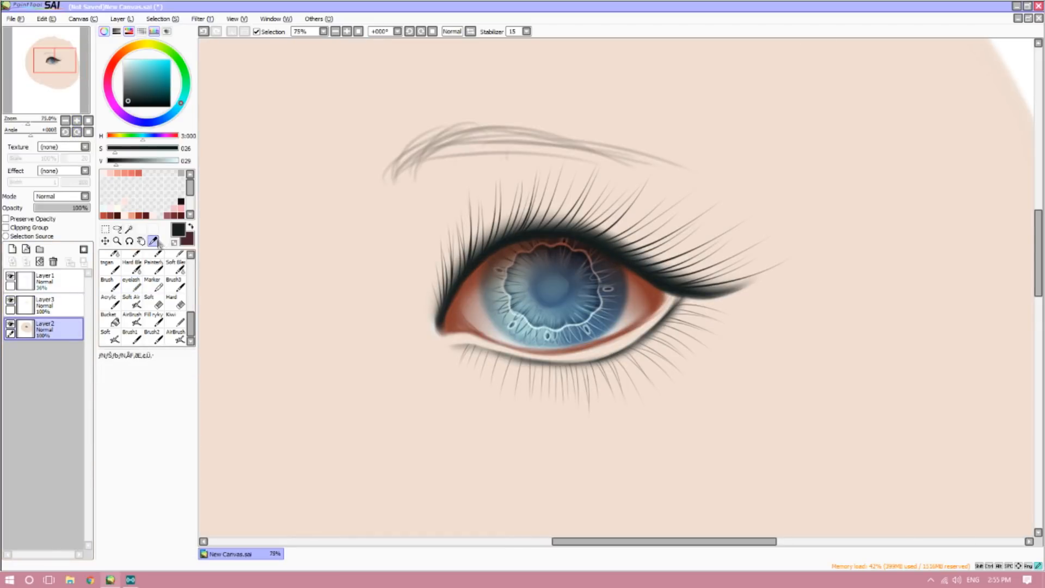
left_click(384, 292)
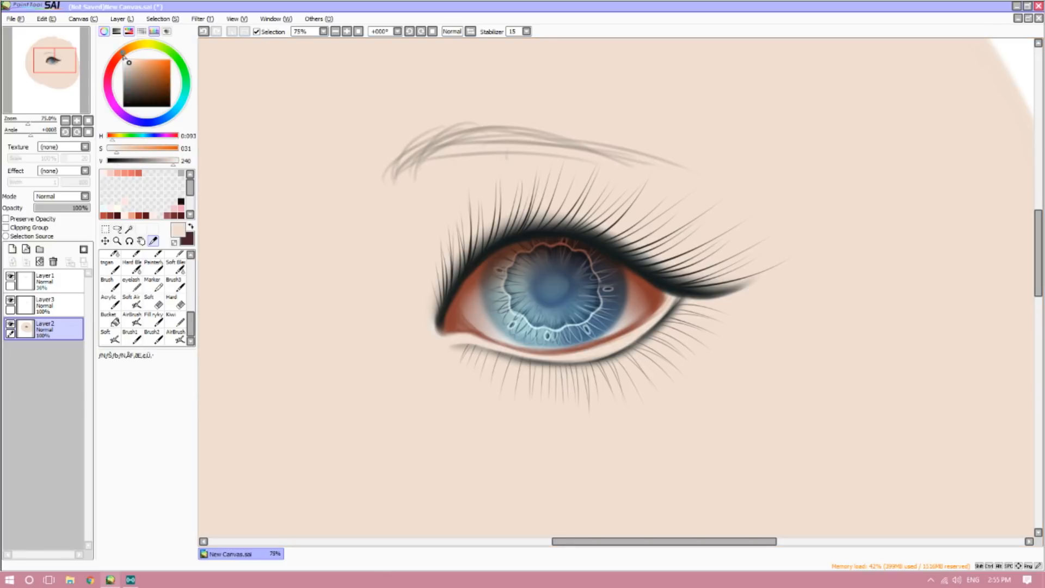
left_click(142, 68)
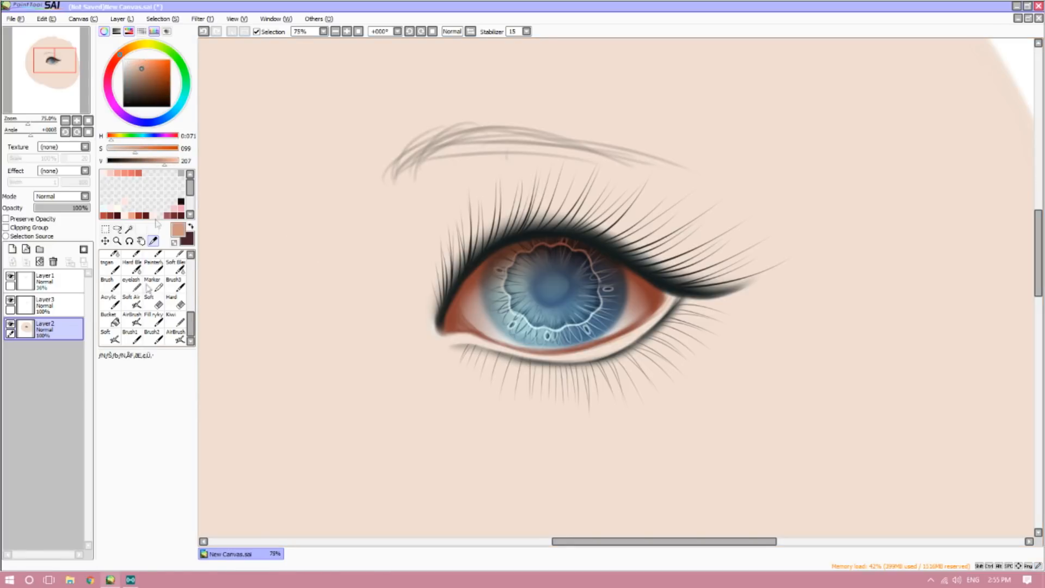
left_click(152, 338)
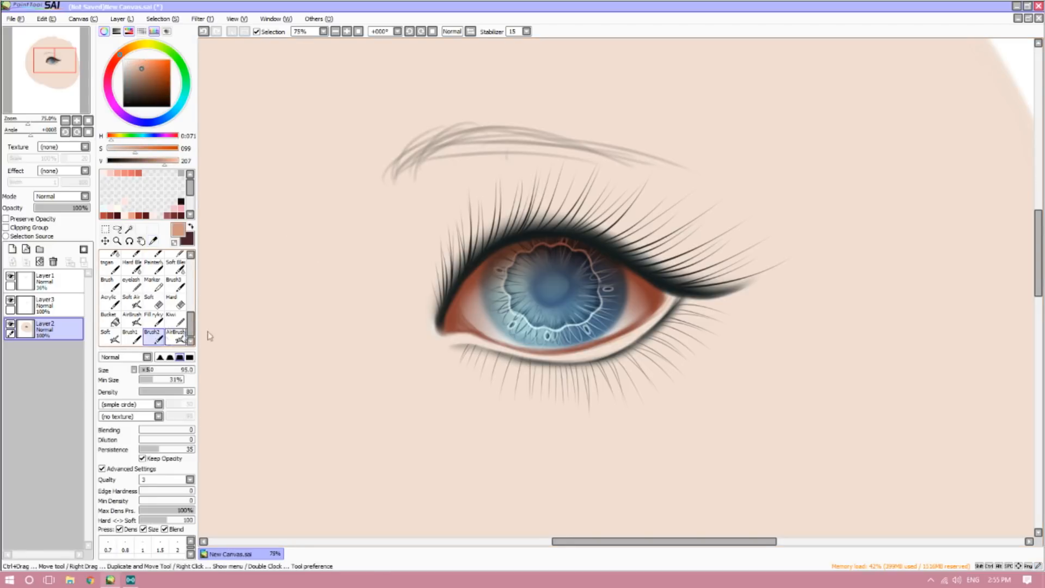
left_click(66, 132)
left_click(66, 132)
mouse_move(502, 256)
left_mouse_down()
mouse_move(443, 353)
mouse_move(453, 312)
mouse_move(442, 377)
left_mouse_up()
mouse_move(462, 287)
left_mouse_down()
mouse_move(541, 234)
mouse_move(570, 228)
mouse_move(517, 239)
mouse_move(678, 249)
mouse_move(494, 245)
mouse_move(443, 341)
mouse_move(438, 382)
mouse_move(447, 309)
mouse_move(498, 243)
left_mouse_up()
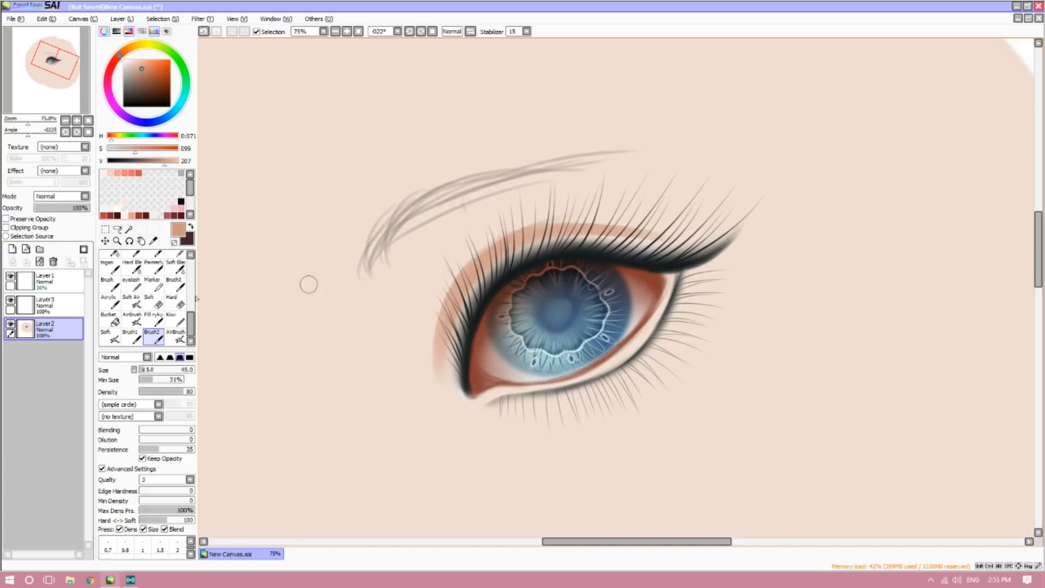
left_click(77, 132)
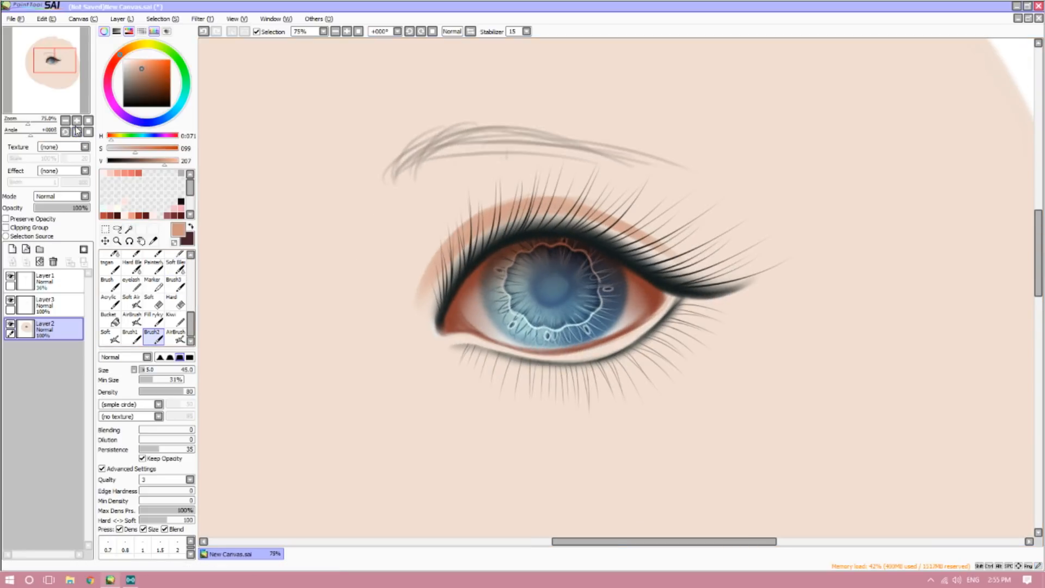
- Extend the tan shadow towards the brow and inner corner with Brush2 at size 120, and smooth it with the Soft Blend brush at size 175
left_click(154, 370)
mouse_move(454, 212)
left_mouse_down()
mouse_move(403, 304)
mouse_move(392, 280)
mouse_move(481, 182)
mouse_move(386, 269)
mouse_move(518, 190)
mouse_move(565, 191)
mouse_move(463, 207)
mouse_move(398, 279)
mouse_move(477, 197)
mouse_move(456, 218)
mouse_move(402, 337)
mouse_move(399, 257)
mouse_move(452, 204)
mouse_move(534, 189)
mouse_move(407, 248)
mouse_move(470, 184)
left_mouse_up()
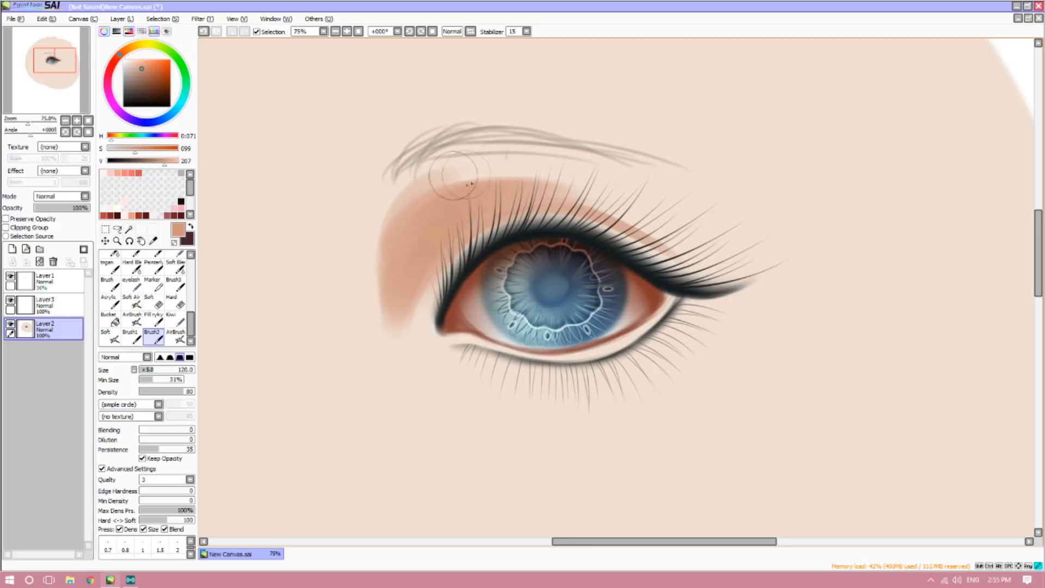
left_click(176, 265)
left_click_drag(146, 371, 158, 370)
mouse_move(372, 231)
left_mouse_down()
mouse_move(379, 217)
mouse_move(373, 284)
mouse_move(443, 182)
mouse_move(473, 177)
mouse_move(375, 278)
mouse_move(446, 156)
mouse_move(638, 198)
mouse_move(413, 209)
mouse_move(399, 178)
mouse_move(404, 362)
mouse_move(448, 142)
mouse_move(477, 134)
left_mouse_up()
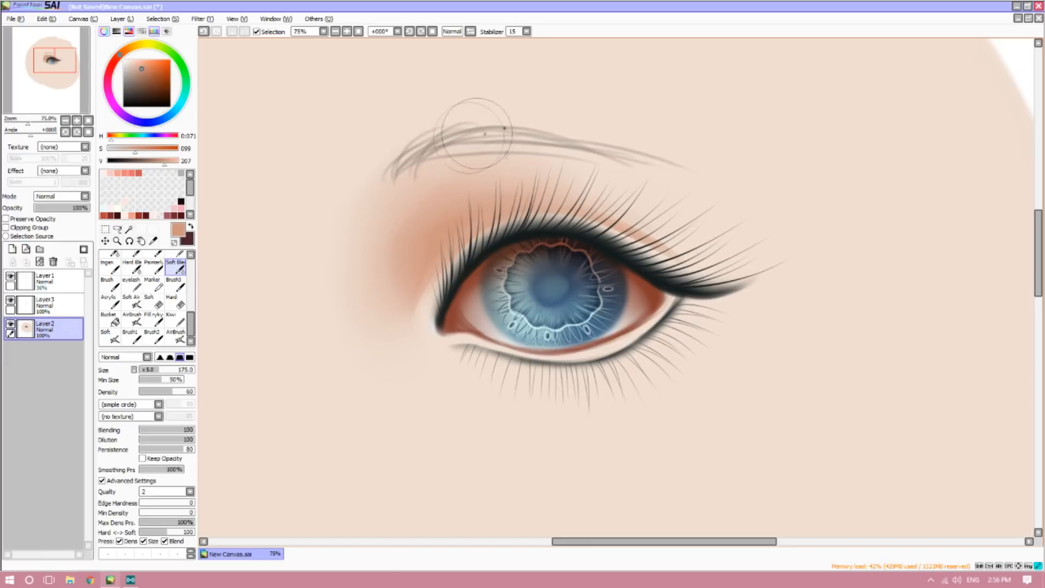
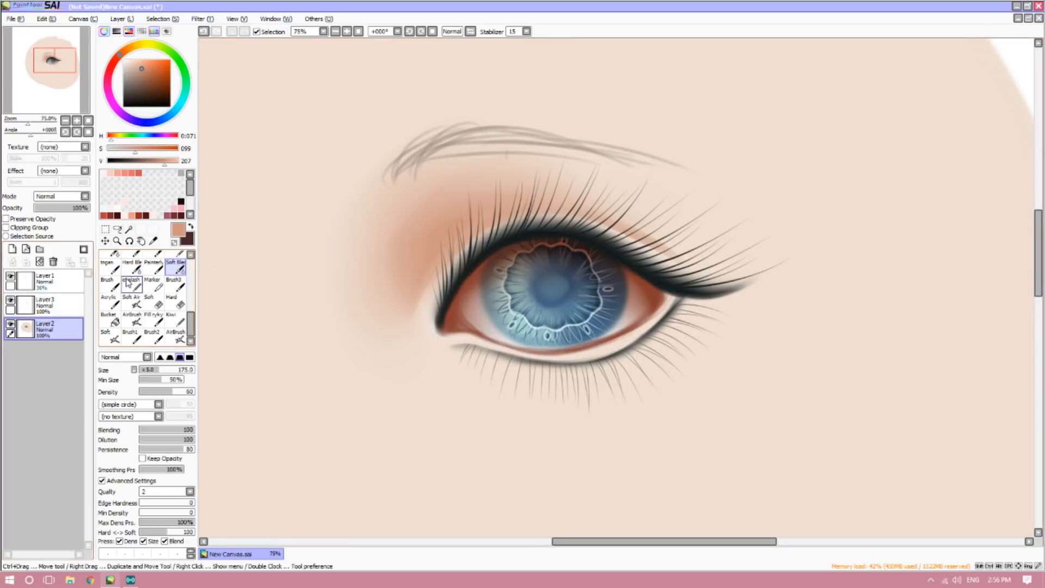
- Add a new layer above Layer2 and set its blending mode to Screen
left_click(12, 250)
left_click(60, 196)
left_click(85, 217)
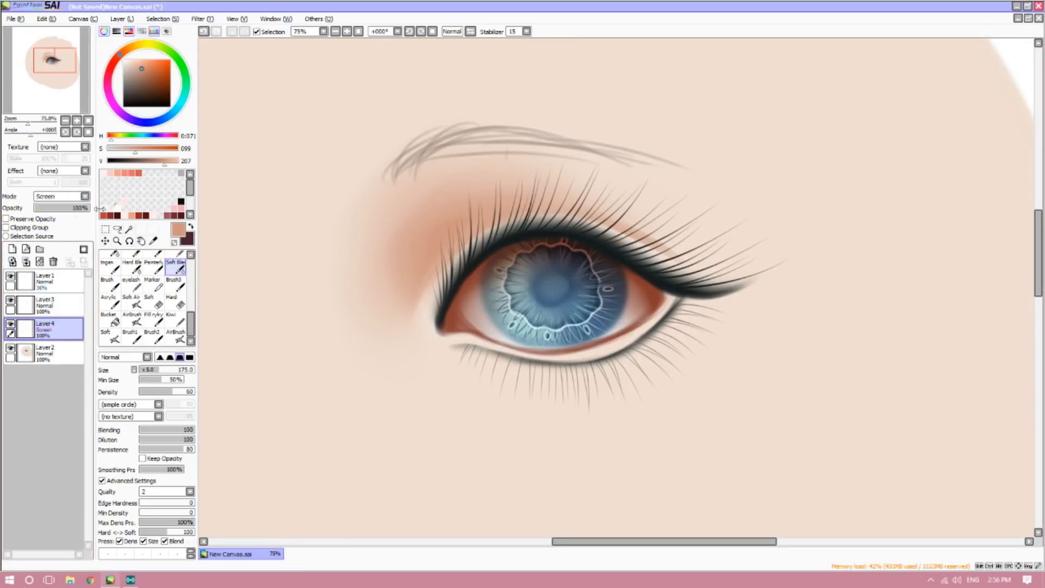
- Pick the light skin colour and airbrush a pointed highlight around the inner eye corner at size 22 and density 78
left_click(153, 242)
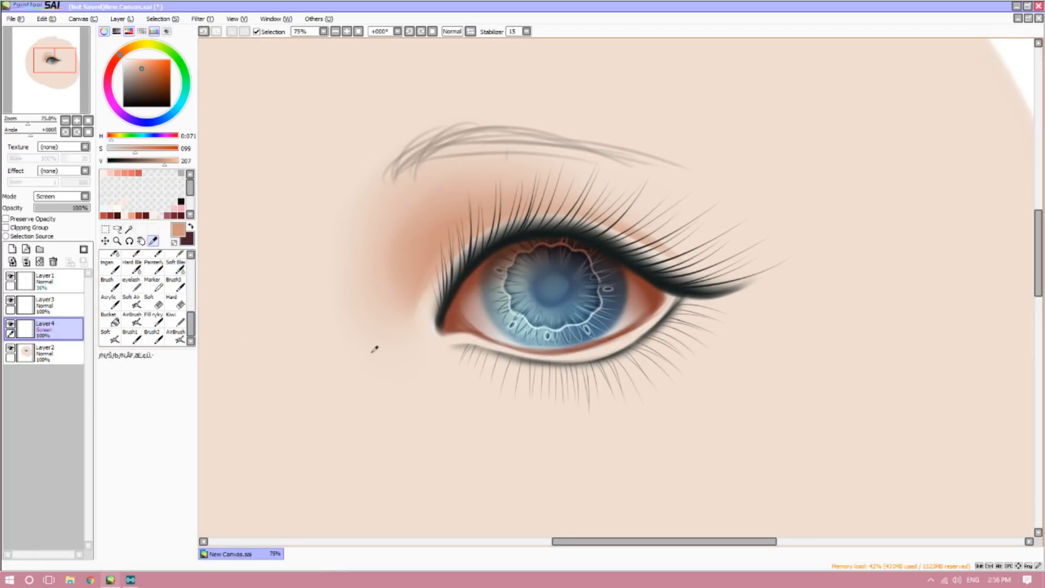
left_click(407, 381)
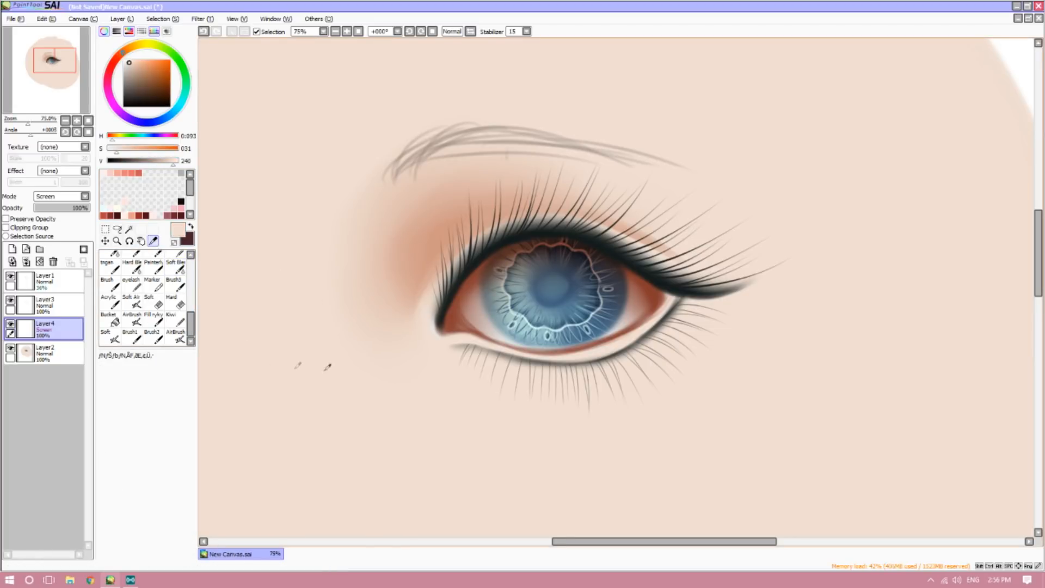
left_click(176, 335)
left_click_drag(163, 392, 203, 397)
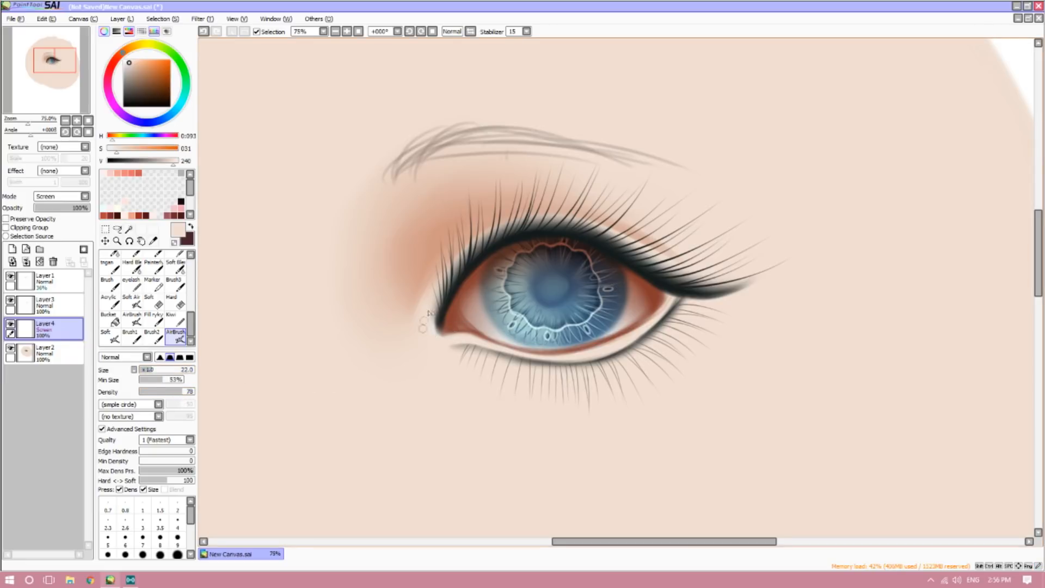
mouse_move(424, 314)
left_mouse_down()
mouse_move(440, 279)
mouse_move(418, 349)
left_mouse_up()
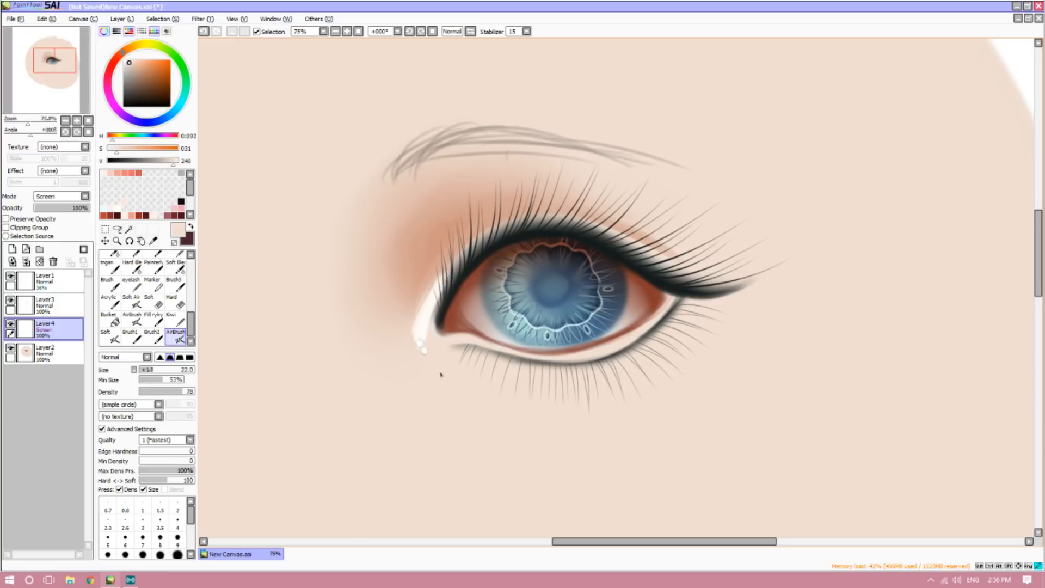
left_click_drag(423, 343, 447, 383)
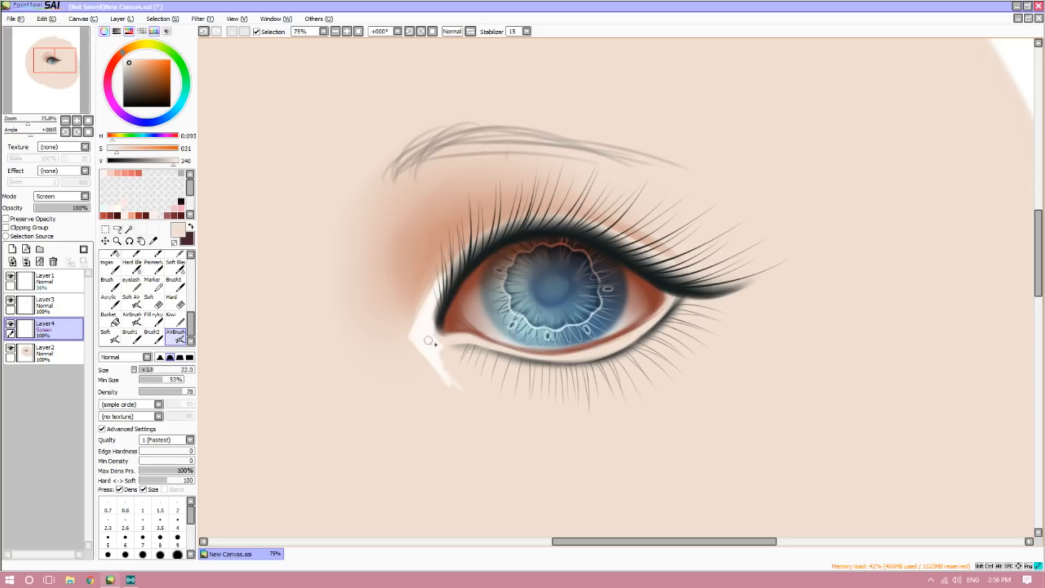
- Brighten the lower lid rim from the inner corner outward with the same light airbrush
left_click_drag(466, 343, 477, 344)
mouse_move(461, 342)
left_mouse_down()
mouse_move(548, 358)
mouse_move(610, 353)
left_mouse_up()
left_click_drag(581, 355, 603, 352)
left_click_drag(613, 346, 617, 344)
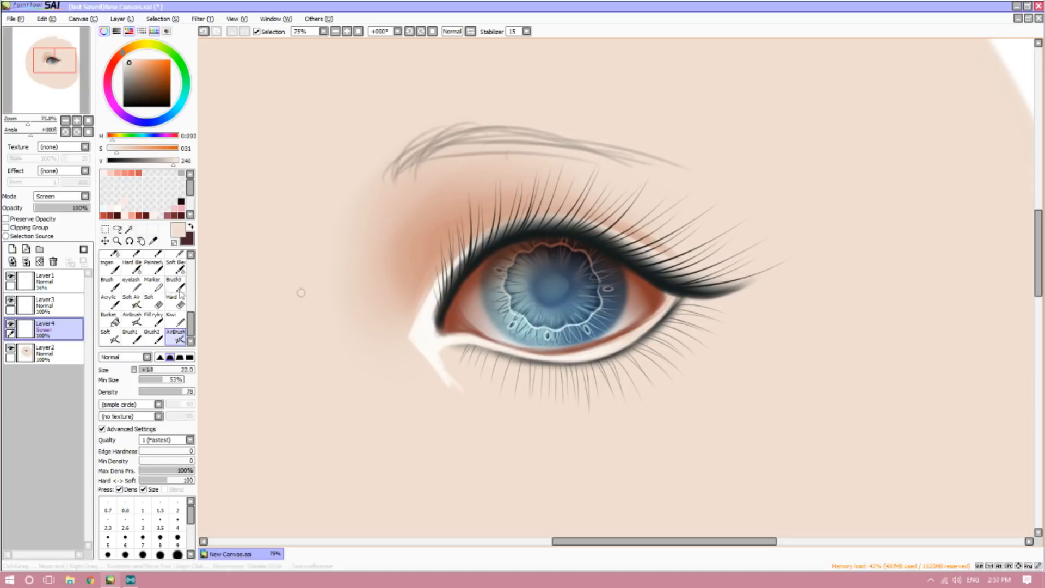
- Soften the highlight's tail below the inner corner with the Soft Blend brush at size 95, and merge the Screen layer down into Layer2
left_click(176, 267)
left_click_drag(159, 370, 150, 370)
mouse_move(440, 358)
left_mouse_down()
mouse_move(471, 397)
mouse_move(449, 364)
mouse_move(455, 352)
mouse_move(460, 360)
mouse_move(425, 340)
mouse_move(457, 392)
left_mouse_up()
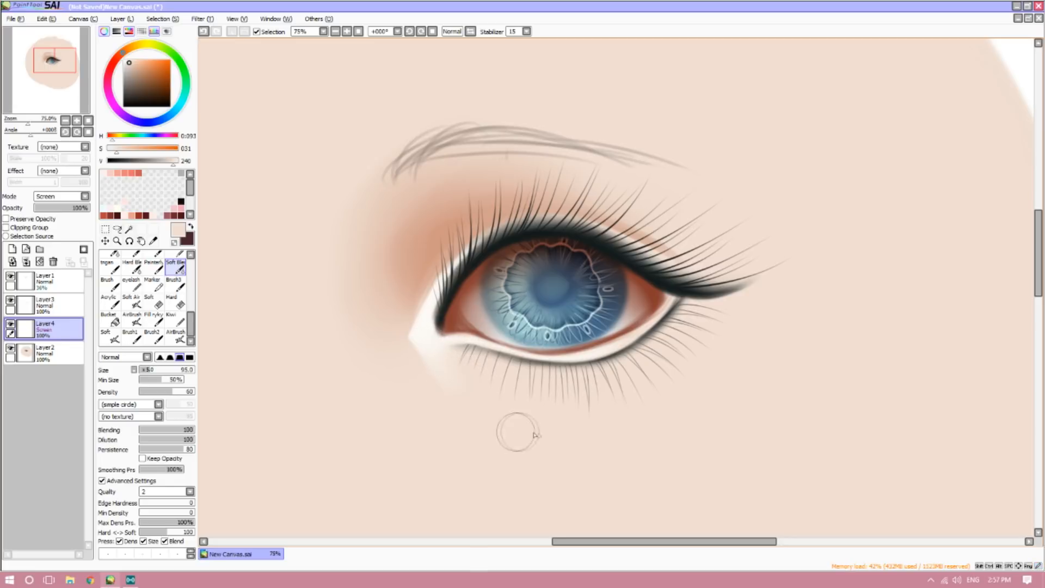
left_click(67, 121)
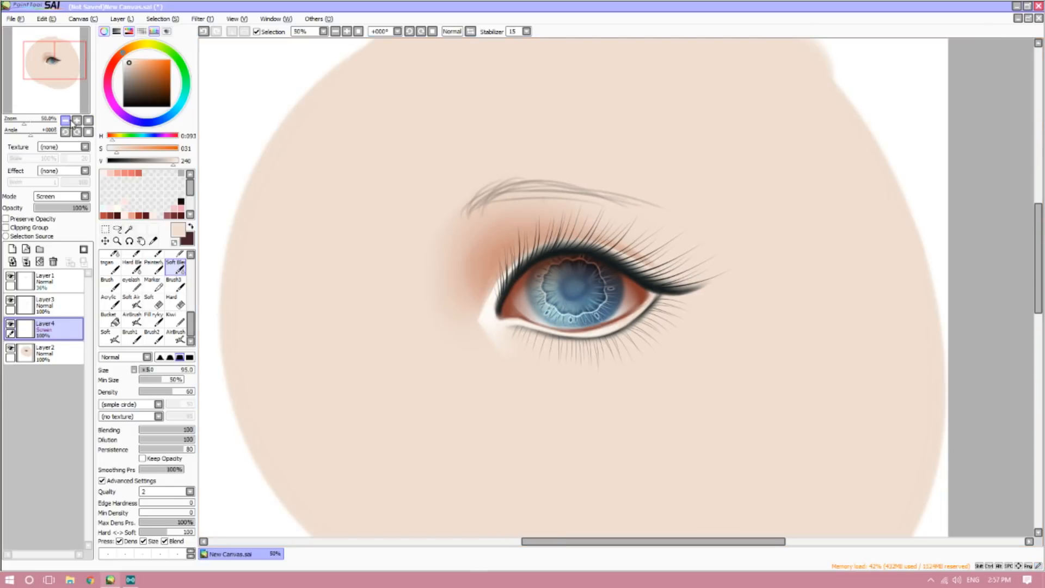
left_click(78, 120)
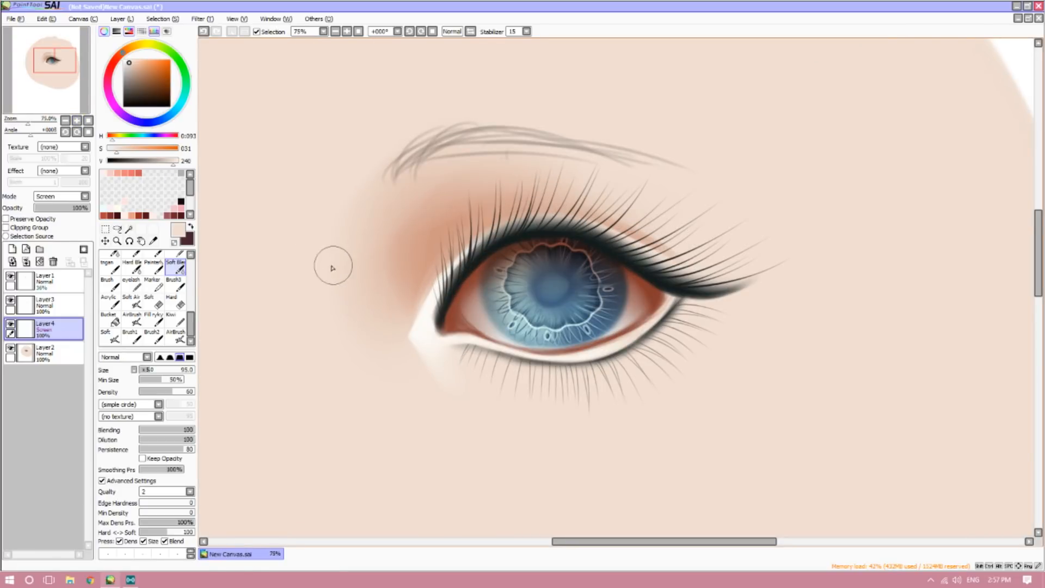
left_click(153, 241)
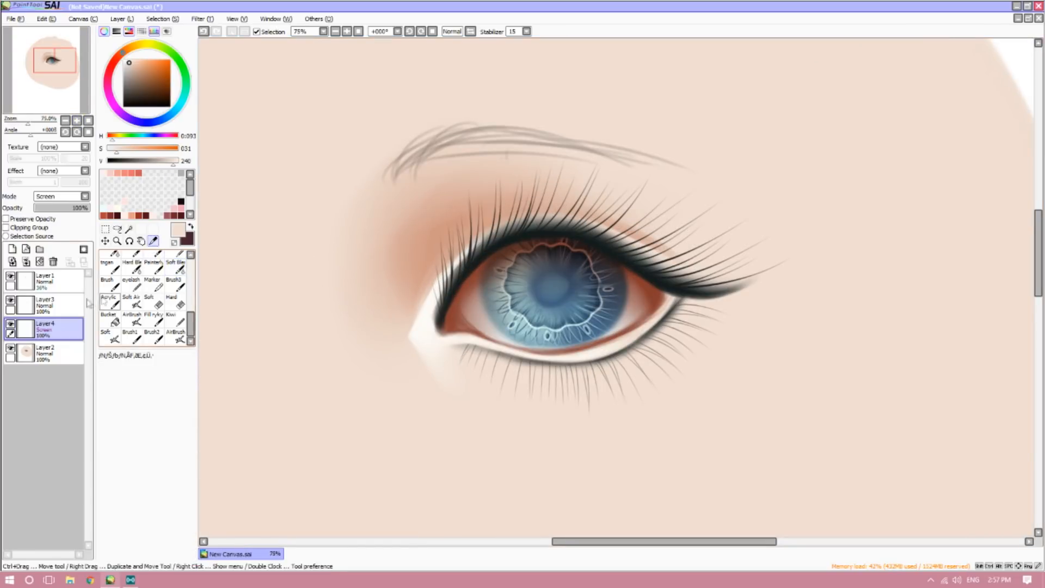
left_click(25, 262)
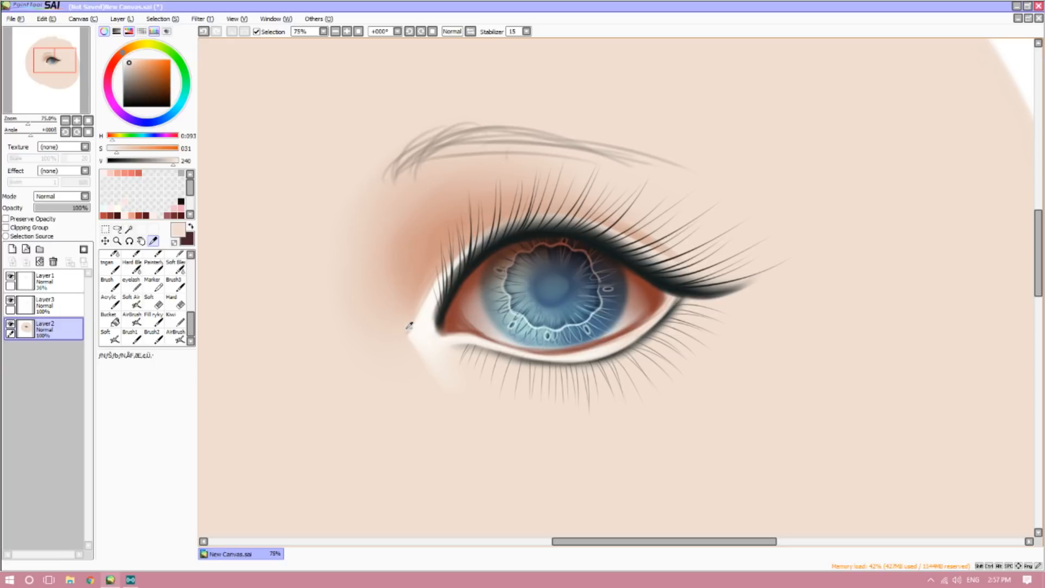
- Airbrush a saturated orange edge around the tip of the inner-corner highlight and blend it outward with the Soft Blend brush at size 60
left_click(404, 253)
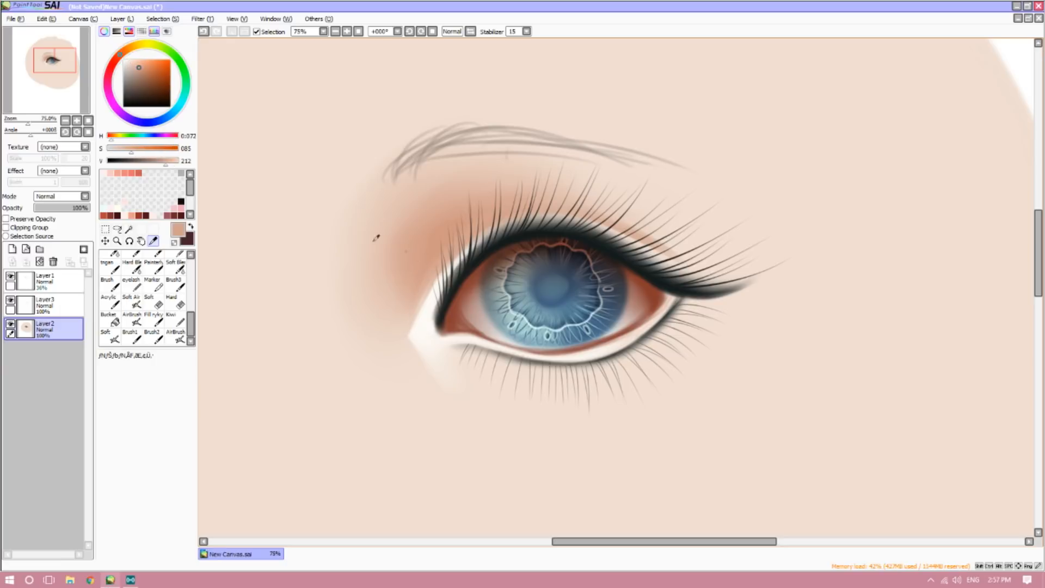
left_click(149, 65)
left_click(176, 335)
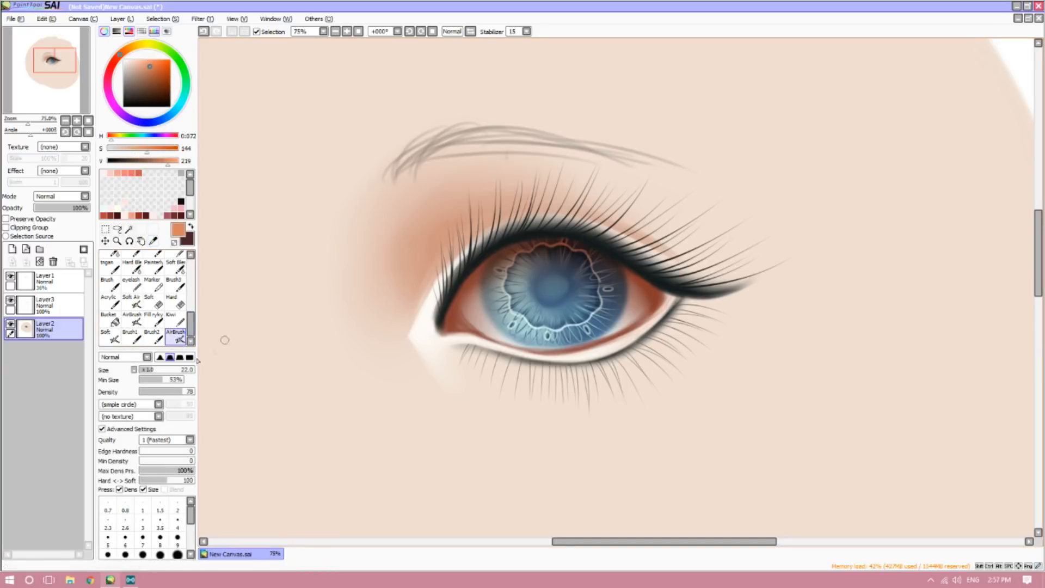
mouse_move(406, 335)
left_mouse_down()
mouse_move(417, 300)
mouse_move(407, 329)
left_mouse_up()
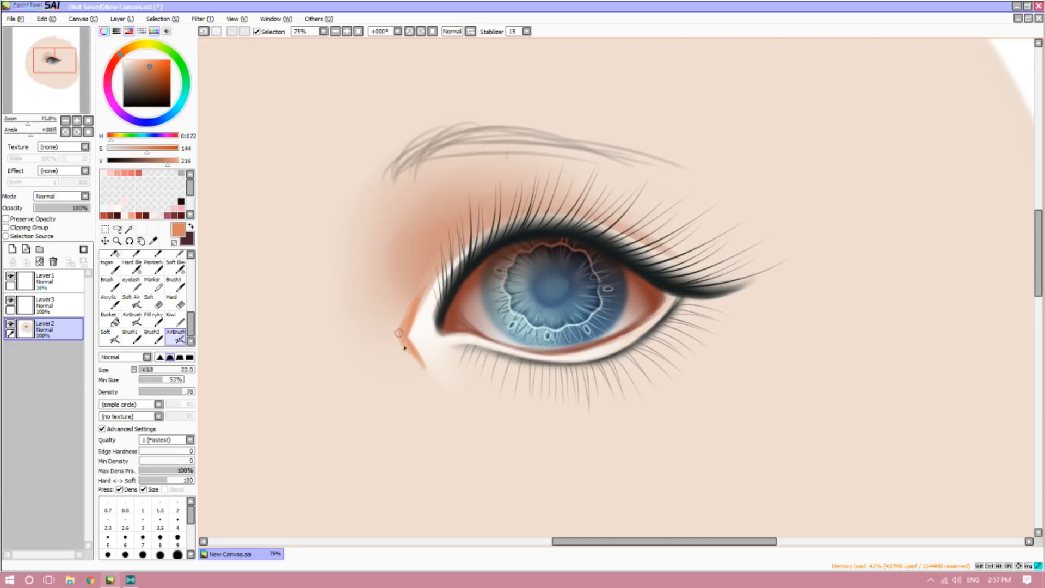
left_click(175, 265)
left_click(147, 370)
mouse_move(406, 359)
left_mouse_down()
mouse_move(395, 336)
mouse_move(406, 351)
mouse_move(399, 321)
mouse_move(420, 283)
mouse_move(398, 338)
mouse_move(410, 356)
mouse_move(392, 351)
mouse_move(421, 282)
mouse_move(397, 318)
mouse_move(417, 377)
left_mouse_up()
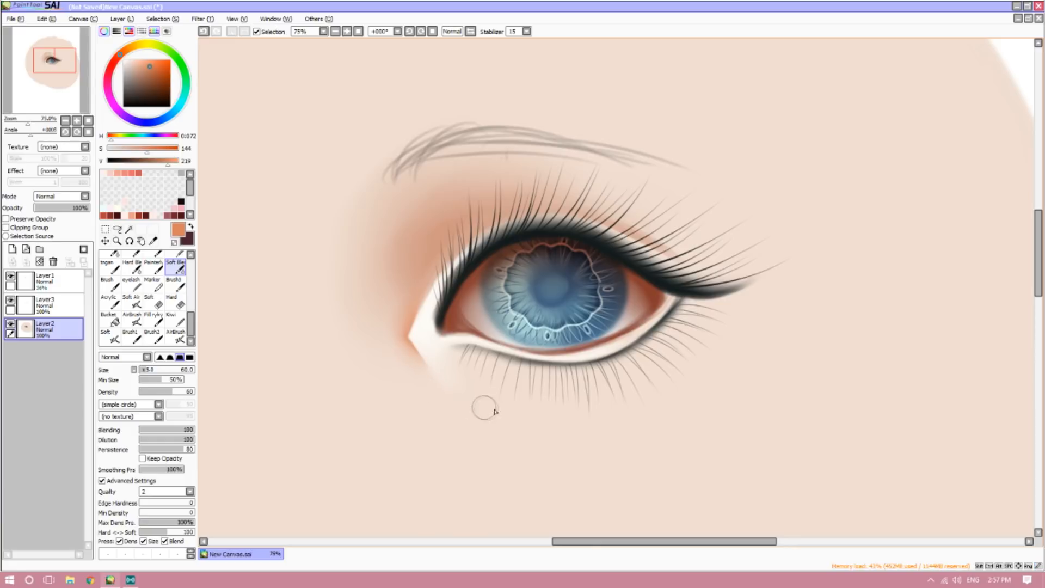
mouse_move(403, 365)
left_mouse_down()
mouse_move(398, 304)
mouse_move(429, 291)
mouse_move(434, 272)
mouse_move(406, 321)
left_mouse_up()
- Airbrush an orange accent along the highlight's upper edge beside the inner upper lid and blend it into the shadow
left_click(175, 335)
left_click_drag(419, 307, 430, 286)
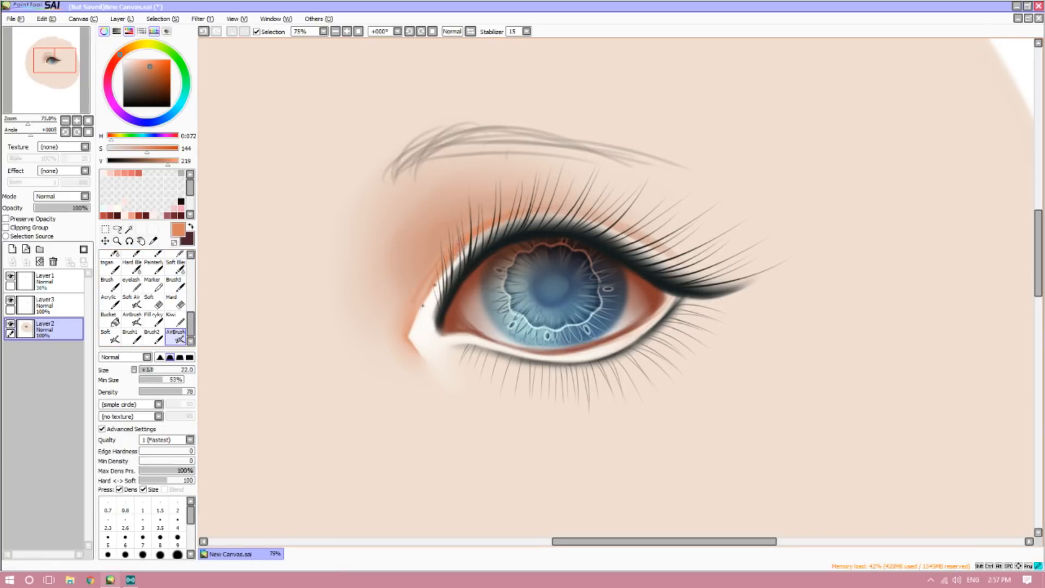
left_click(174, 269)
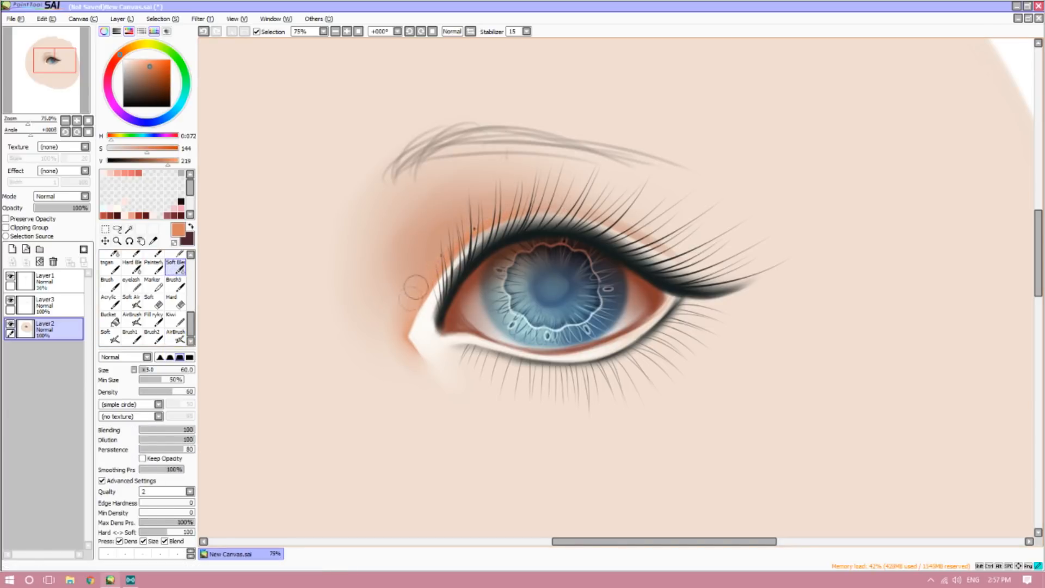
left_click(66, 121)
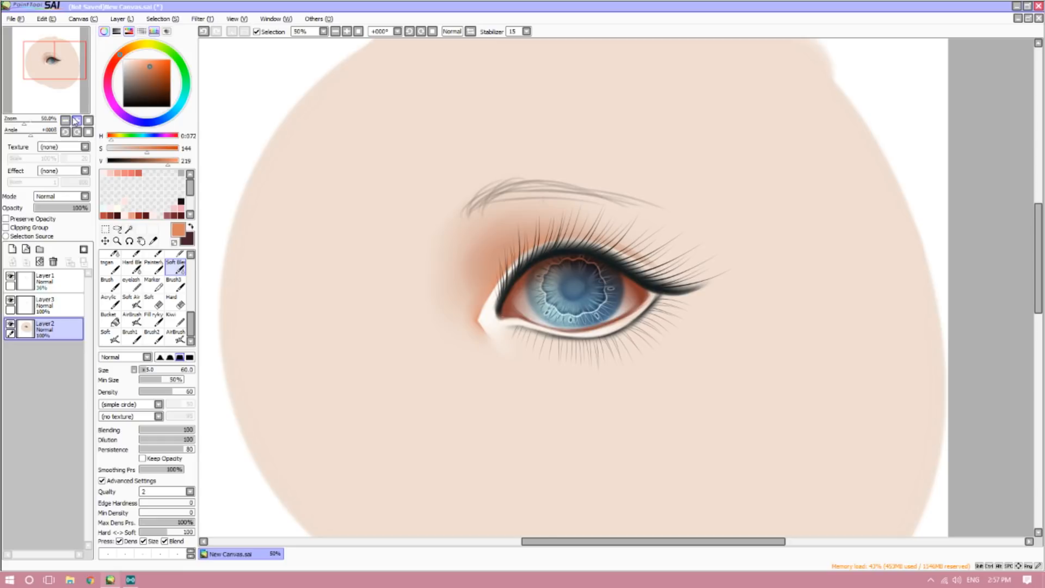
left_click(76, 121)
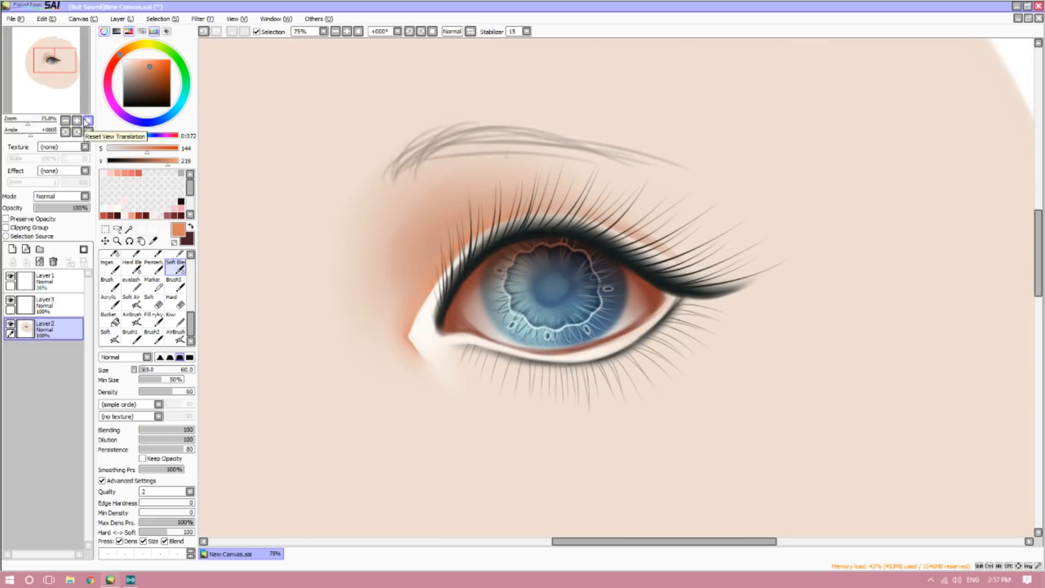
- Fill the sketched eyebrow on Layer2 with dark brown airbrush strokes at size 52, from its inner end to the tail
left_click(153, 241)
left_click(157, 84)
left_click(175, 336)
left_click_drag(153, 376, 166, 375)
left_click(66, 132)
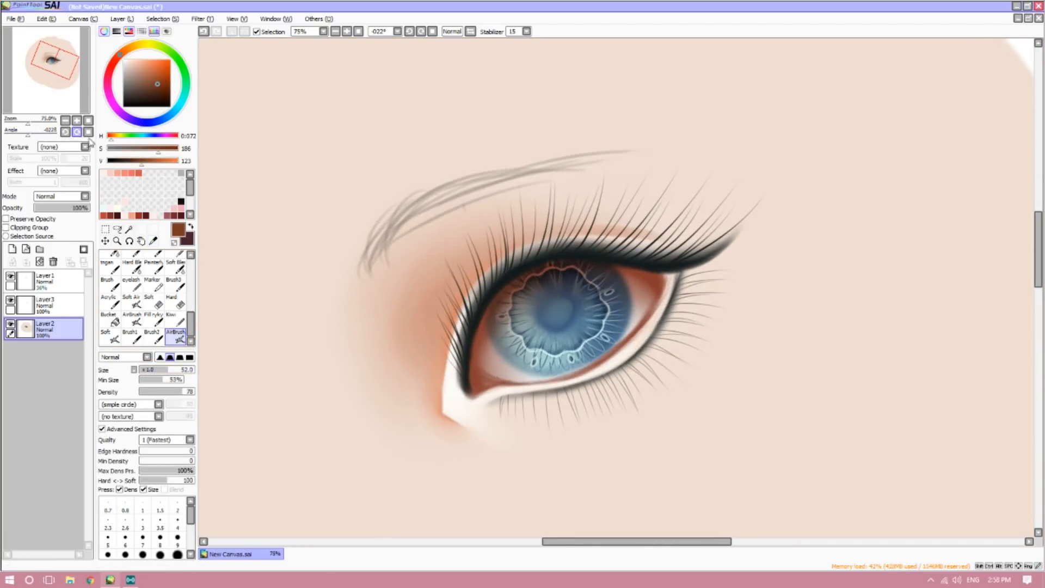
mouse_move(371, 272)
left_mouse_down()
mouse_move(399, 215)
mouse_move(448, 196)
mouse_move(459, 209)
mouse_move(506, 183)
left_mouse_up()
mouse_move(395, 237)
left_mouse_down()
mouse_move(487, 185)
mouse_move(375, 257)
mouse_move(508, 182)
left_mouse_up()
left_click_drag(423, 202, 555, 164)
left_click_drag(468, 188, 580, 159)
left_click_drag(441, 207, 616, 150)
mouse_move(485, 177)
left_mouse_down()
mouse_move(634, 147)
mouse_move(656, 154)
left_mouse_up()
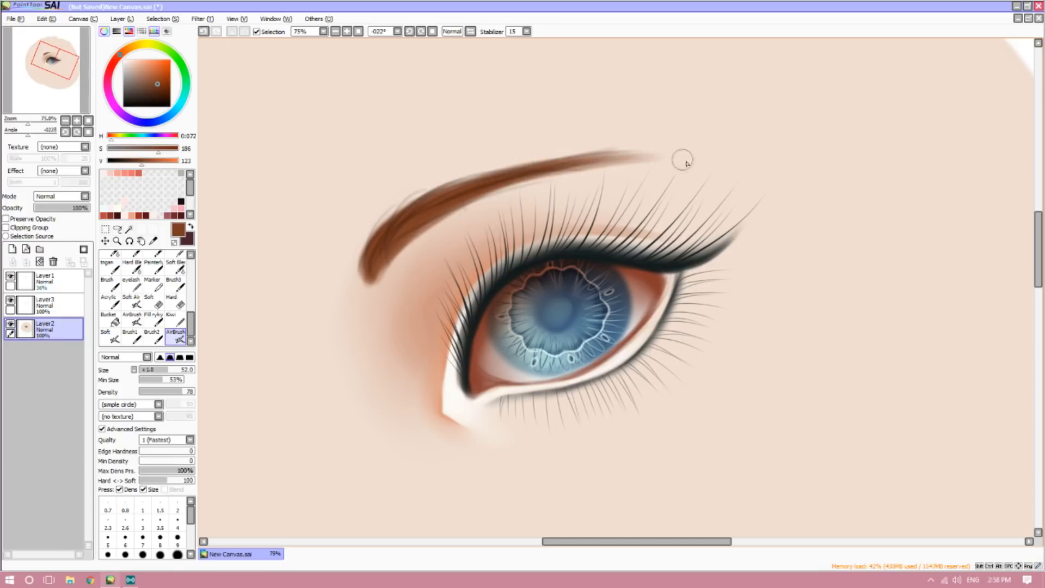
- Set the airbrush's minimum size to 1% and sharpen the eyebrow's upper edge and tail into a thin tapered point
left_click_drag(163, 380, 140, 379)
left_click_drag(441, 209, 626, 152)
left_click_drag(561, 158, 661, 156)
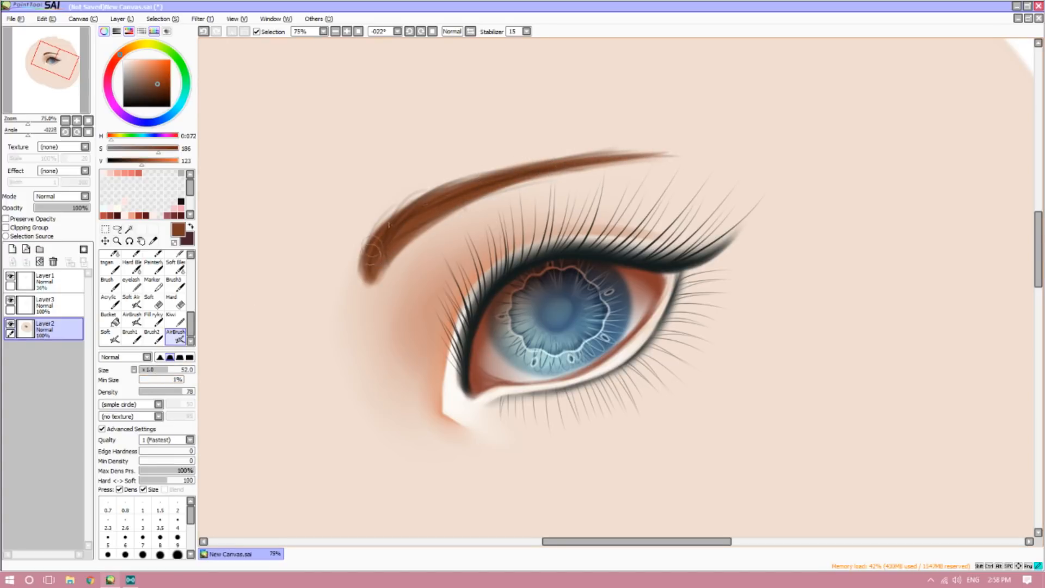
left_click(76, 133)
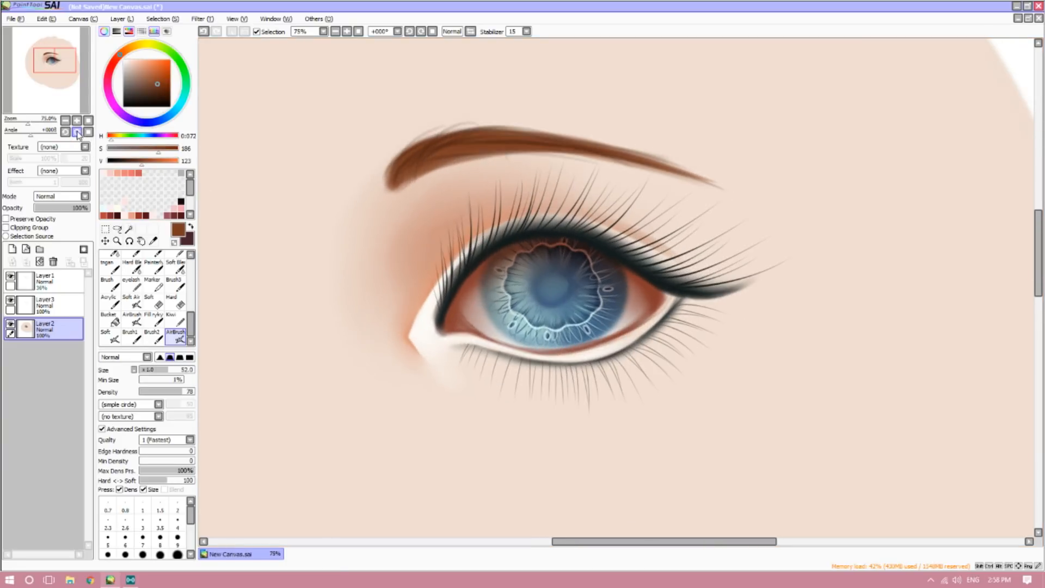
- Soften the eyebrow's inner end with the Soft Blend brush and draw fine dark brown hairs through the brow with the eyelash brush at size 15
left_click(176, 268)
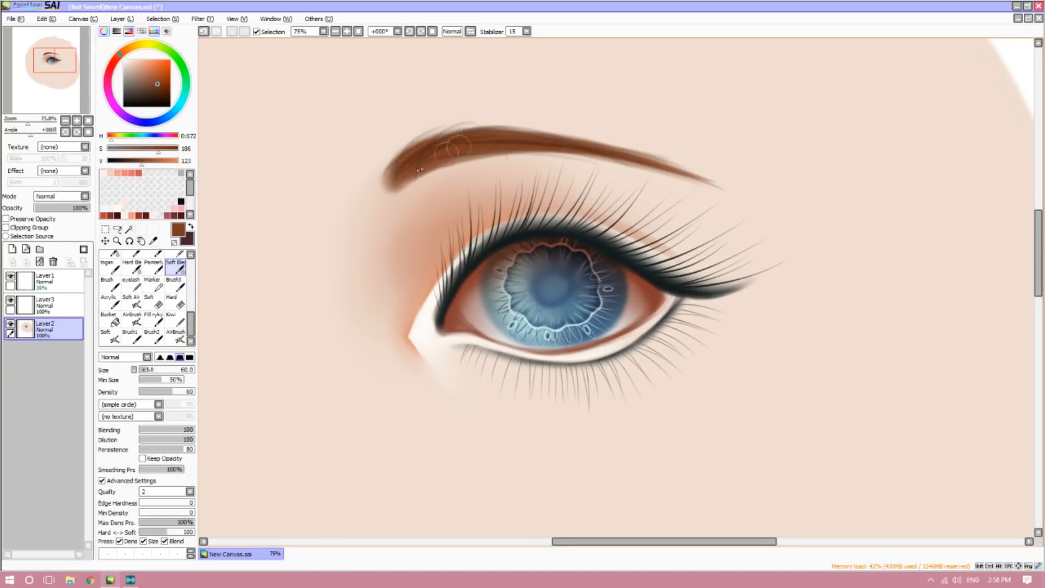
left_click(133, 285)
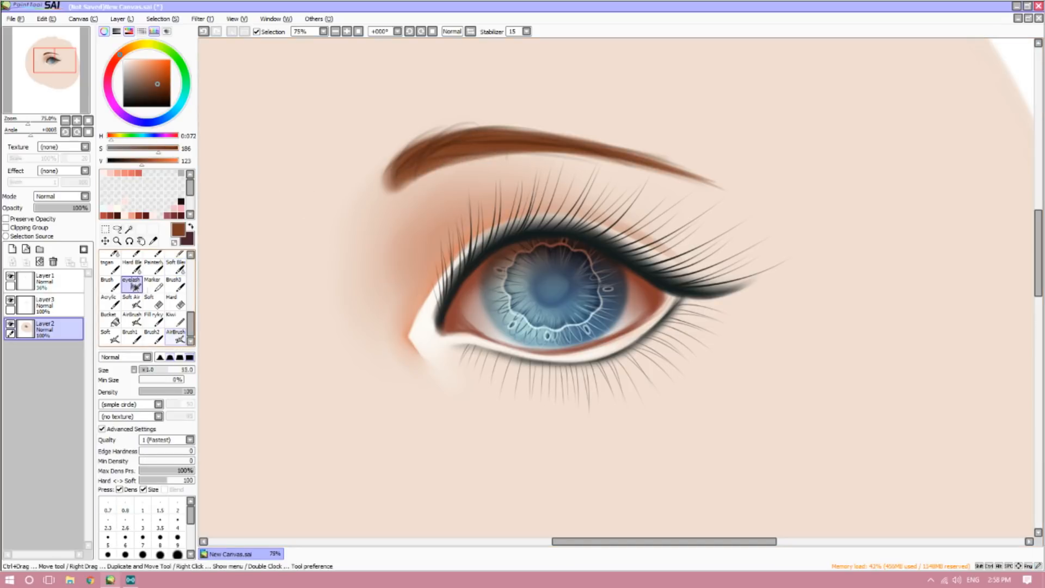
left_click_drag(386, 190, 389, 165)
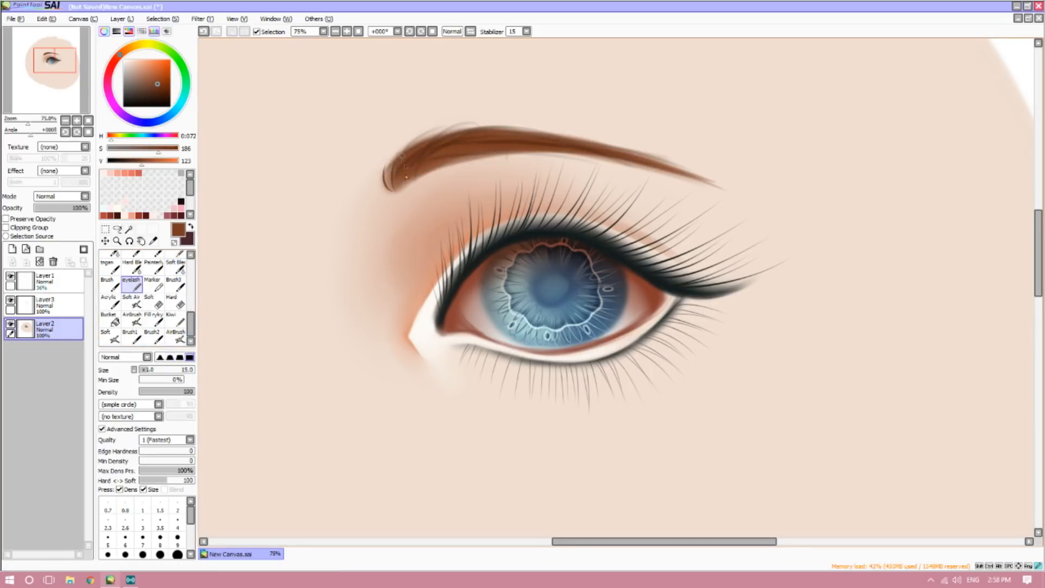
left_click(161, 91)
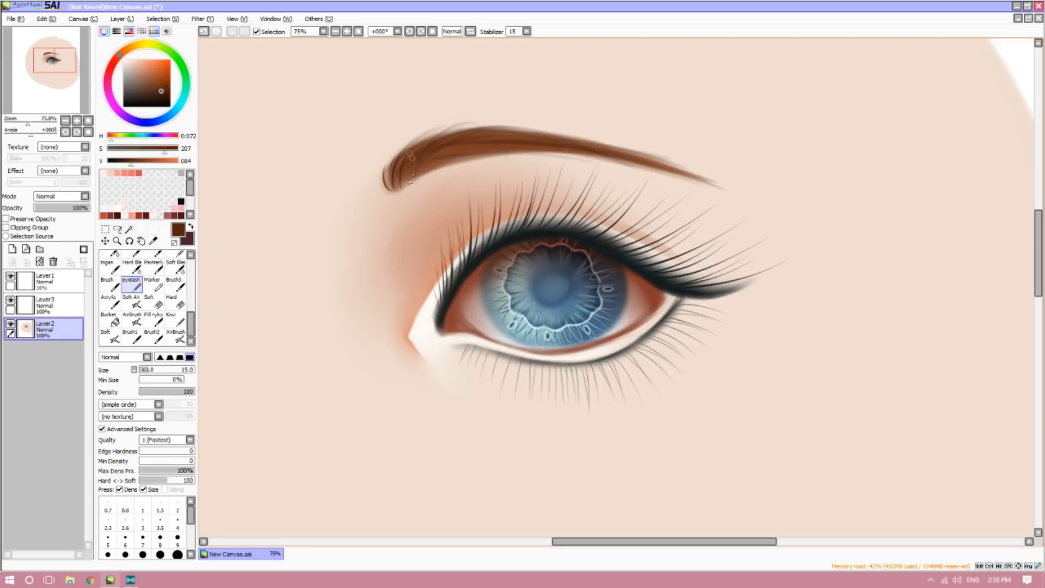
mouse_move(410, 177)
left_mouse_down()
mouse_move(426, 153)
mouse_move(488, 141)
left_mouse_up()
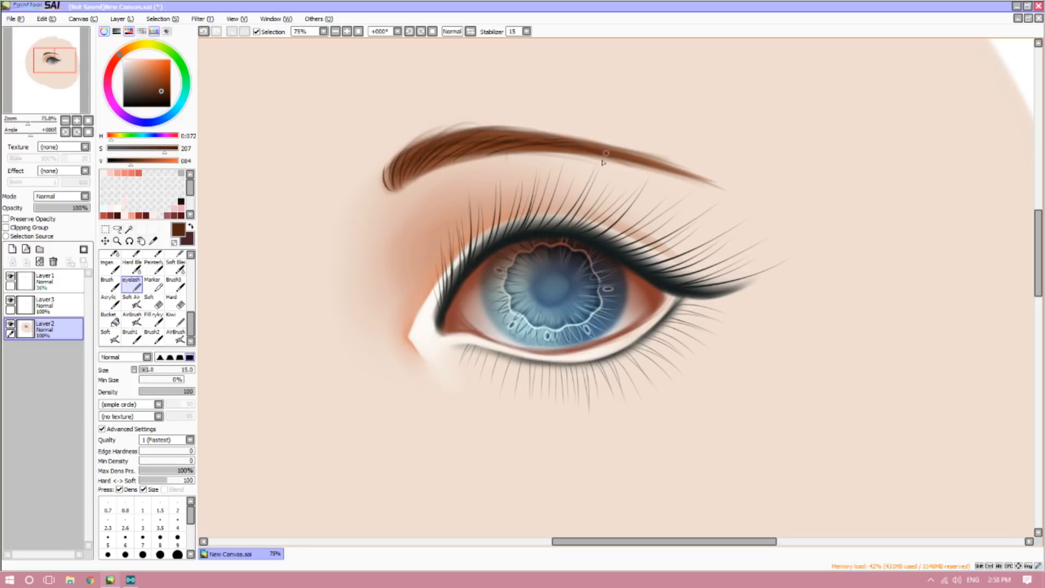
- Delete the sketch layer Layer1
left_click(46, 280)
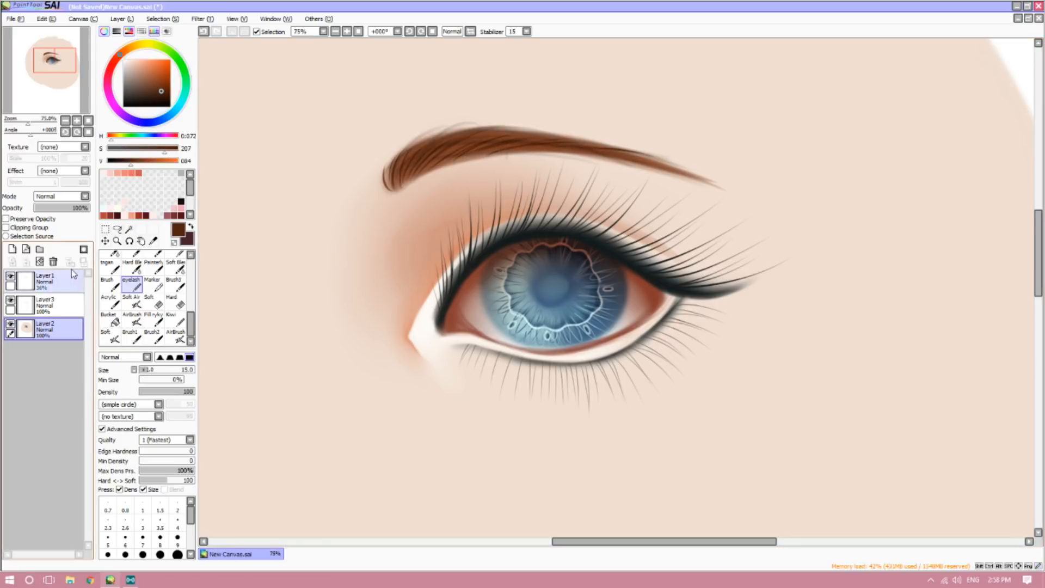
left_click(175, 301)
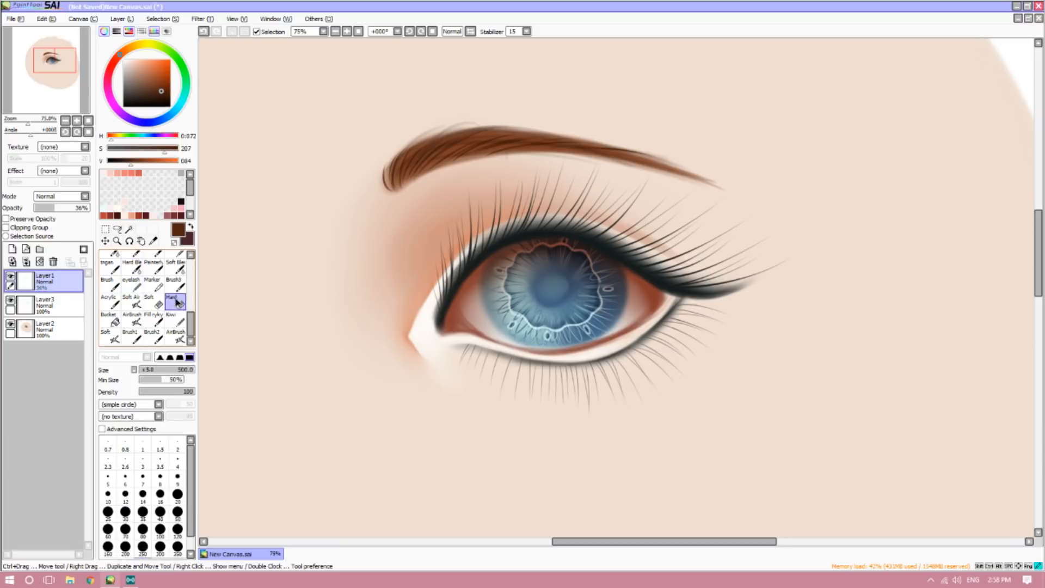
left_click(54, 263)
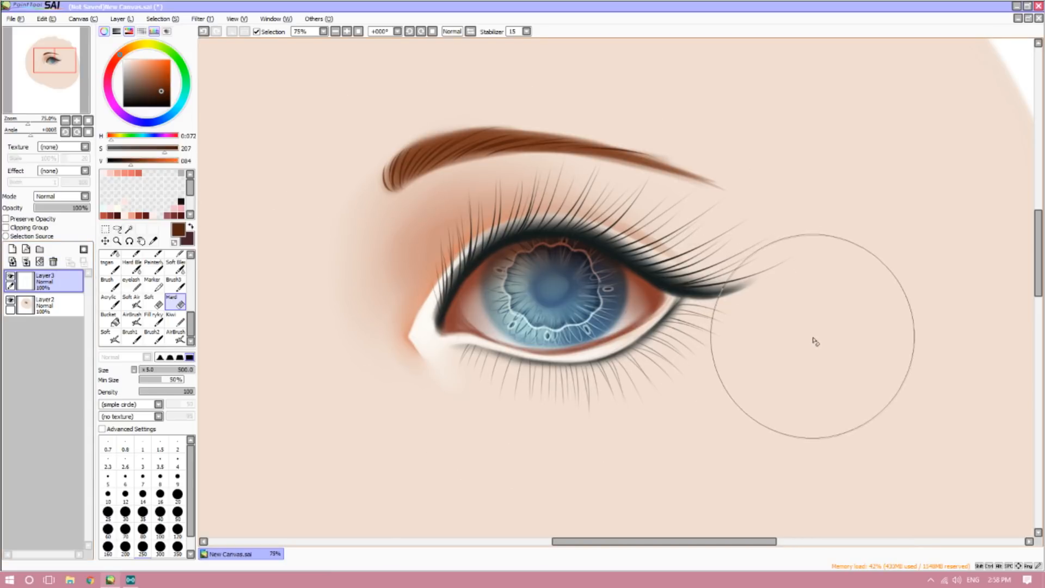
- Add a new layer directly above Layer2 and set its blending mode to Luminosity
left_click(70, 306)
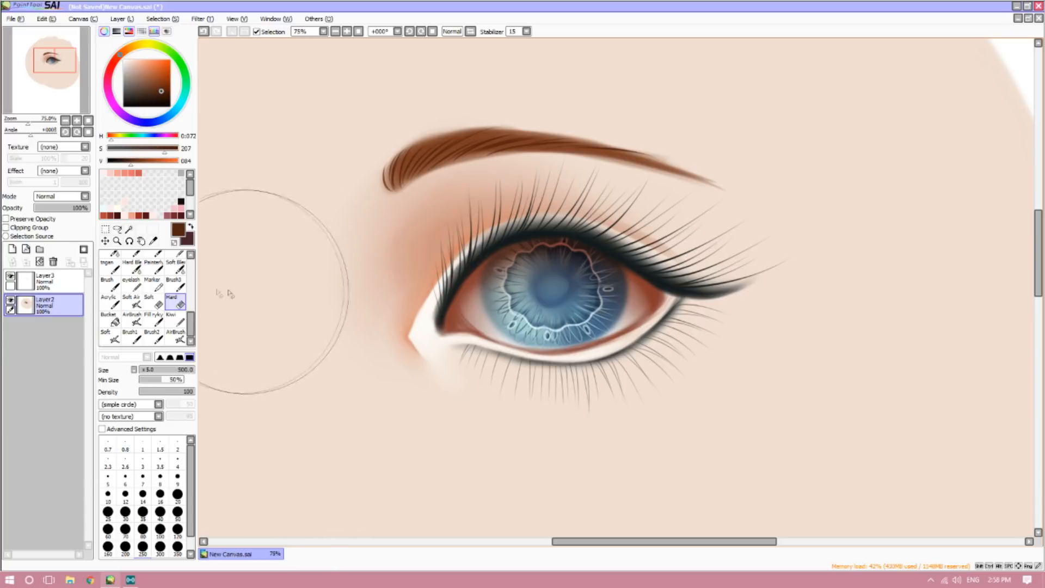
left_click(12, 249)
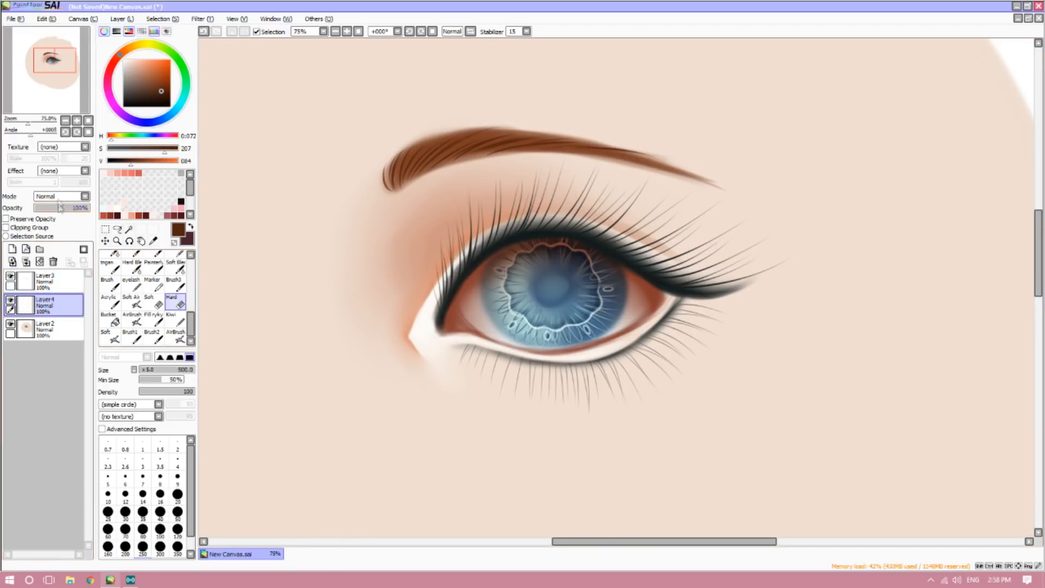
left_click(60, 197)
left_click(49, 230)
- Paint white horizontal reflection streaks and small dots over the iris's outer half with the eyelash brush at size 15
left_click_drag(138, 67, 118, 46)
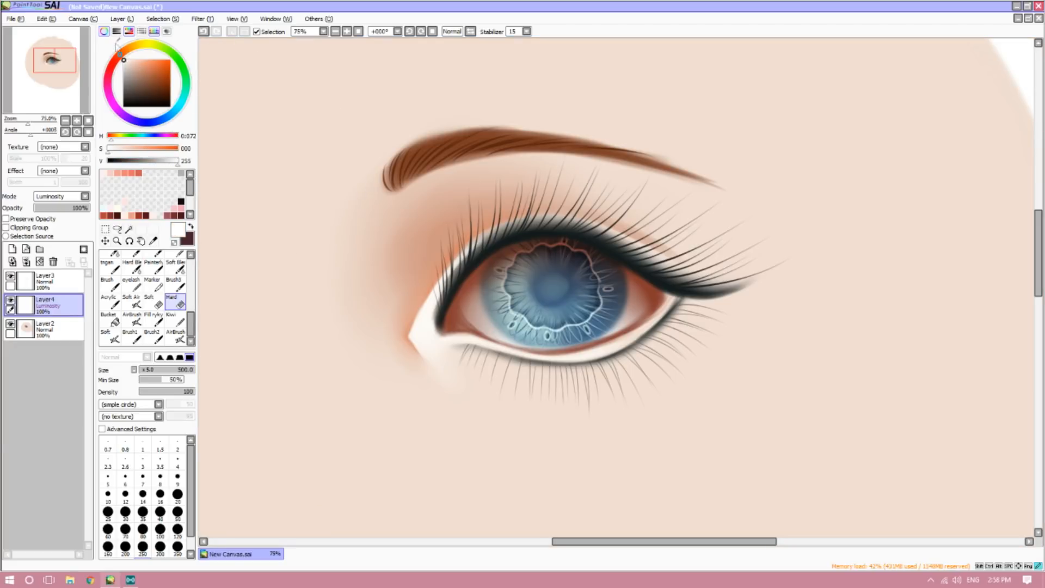
left_click(131, 283)
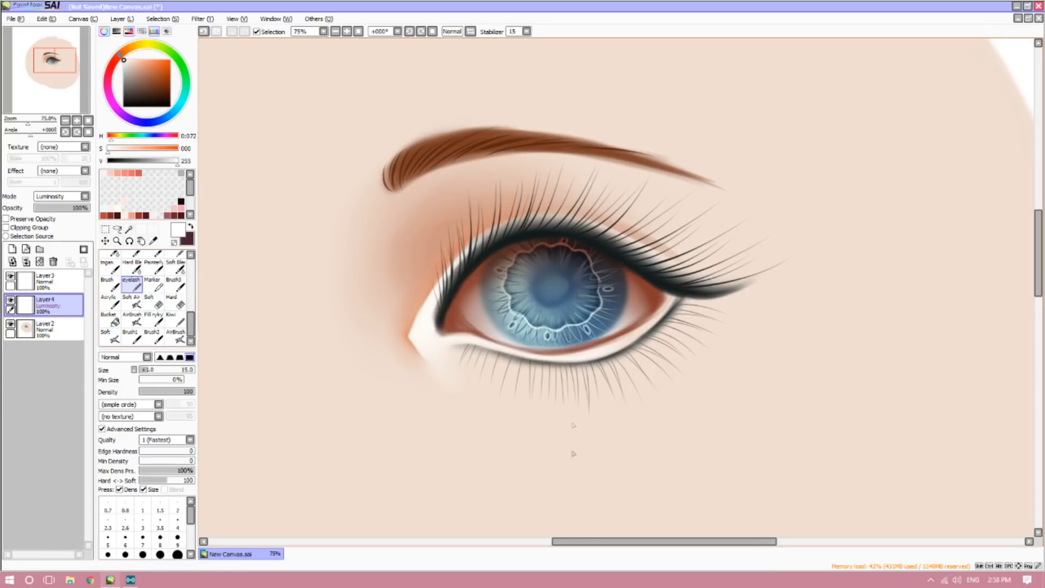
left_click_drag(581, 542, 589, 541)
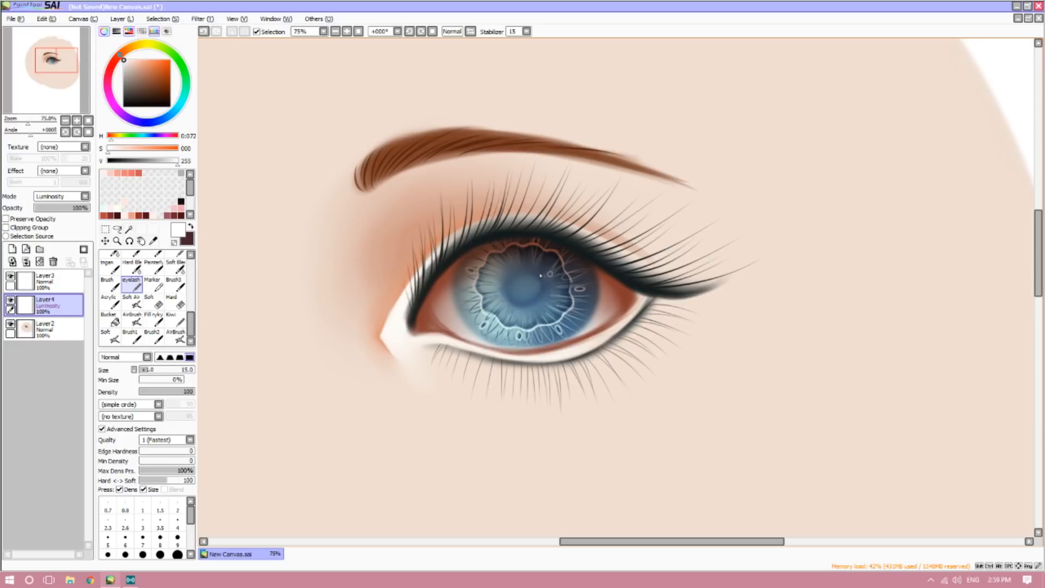
mouse_move(523, 270)
left_mouse_down()
mouse_move(567, 265)
mouse_move(516, 269)
mouse_move(562, 268)
mouse_move(519, 270)
mouse_move(564, 279)
mouse_move(558, 287)
mouse_move(516, 286)
mouse_move(565, 290)
left_mouse_up()
left_click_drag(523, 295, 564, 297)
mouse_move(545, 300)
left_mouse_down()
mouse_move(563, 301)
mouse_move(581, 282)
left_mouse_up()
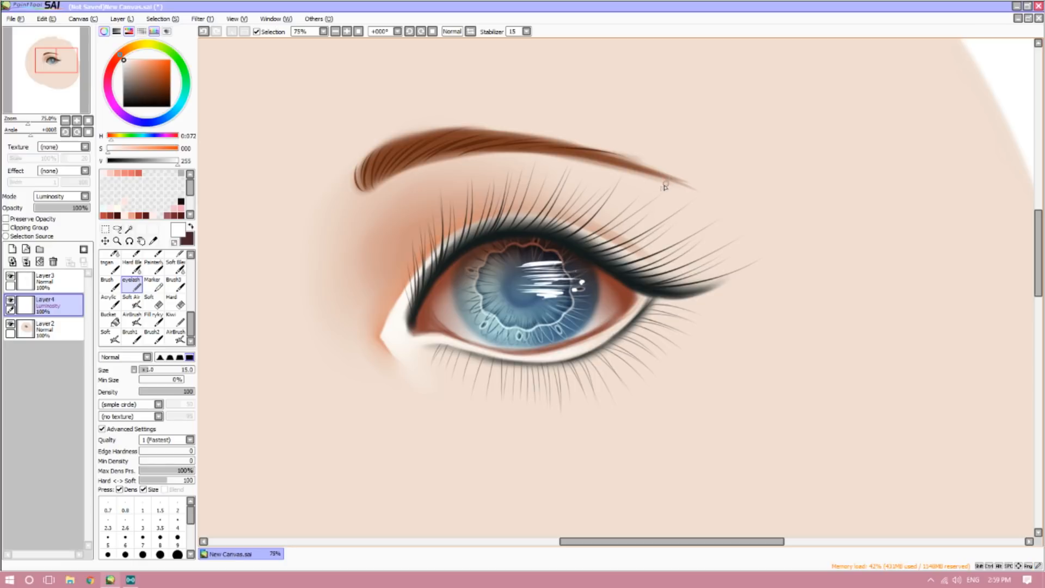
- Cut thin gaps through the white iris reflection with the Hard eraser at size 5 and soften it with the Soft Blend brush
left_click(174, 300)
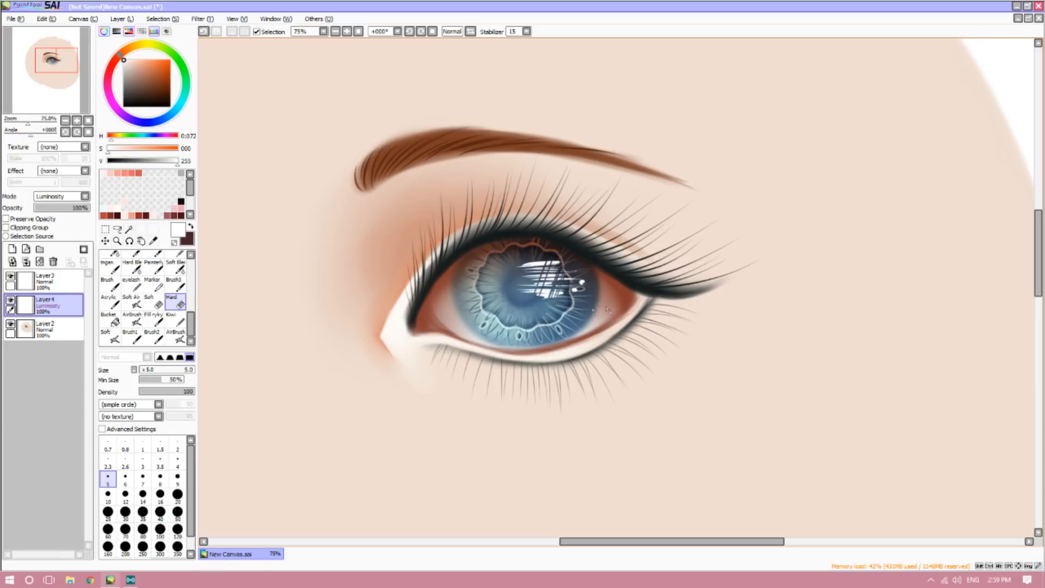
left_click(175, 267)
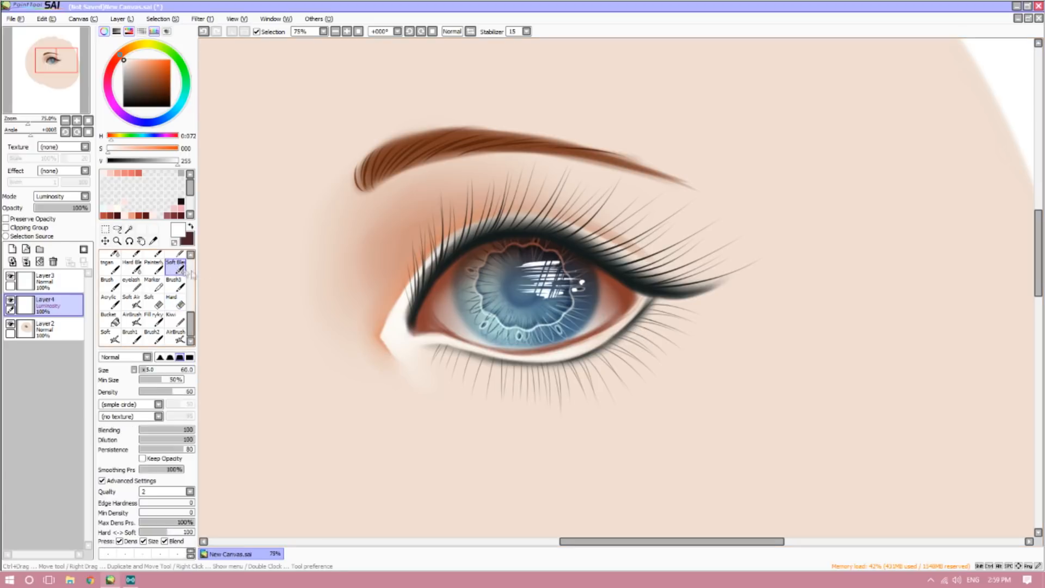
mouse_move(525, 264)
left_mouse_down()
mouse_move(517, 279)
mouse_move(529, 265)
mouse_move(525, 280)
mouse_move(567, 297)
mouse_move(558, 264)
mouse_move(585, 279)
left_mouse_up()
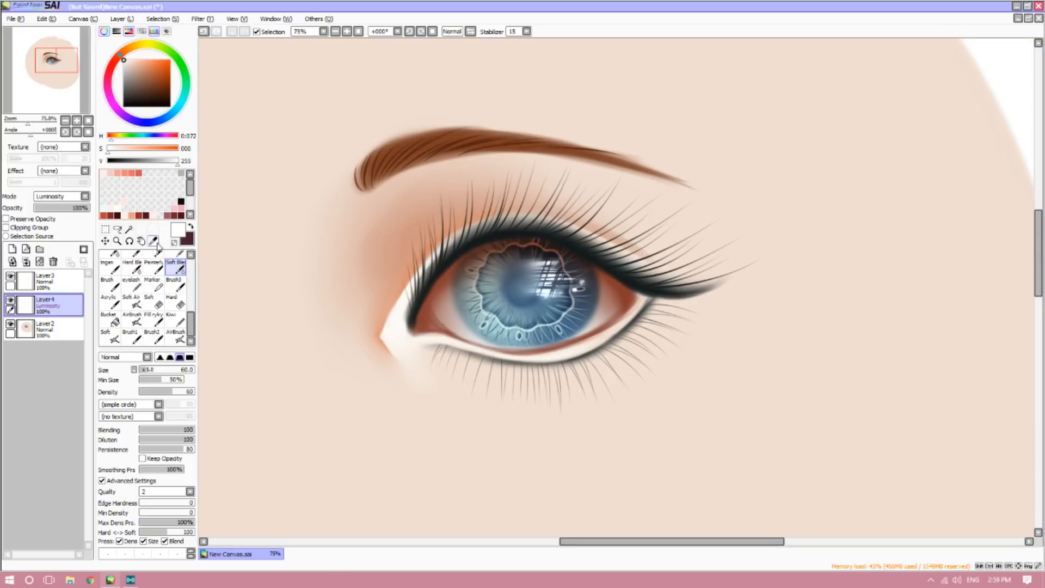
- On a new Luminosity layer above Layer4, paint a white oval reflection over the iris's inner side with the eyelash brush at size 42
left_click(14, 251)
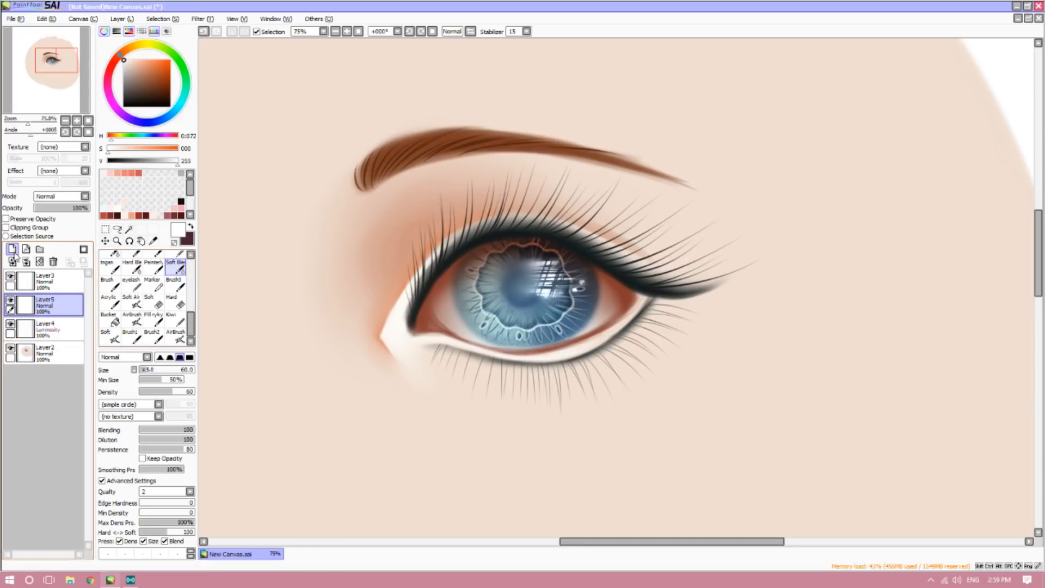
left_click(56, 197)
left_click(58, 238)
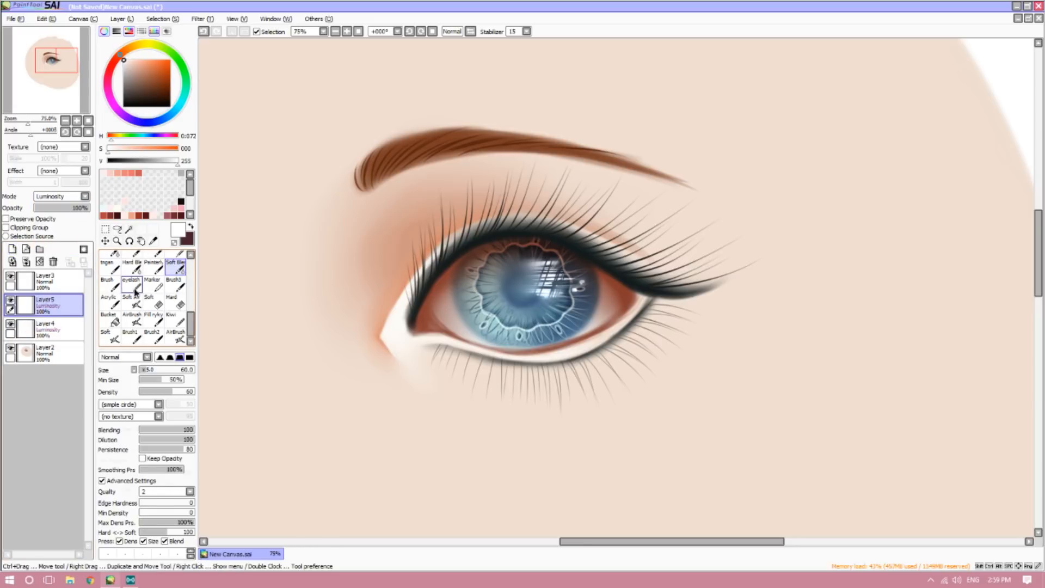
left_click(132, 284)
left_click_drag(173, 372, 177, 372)
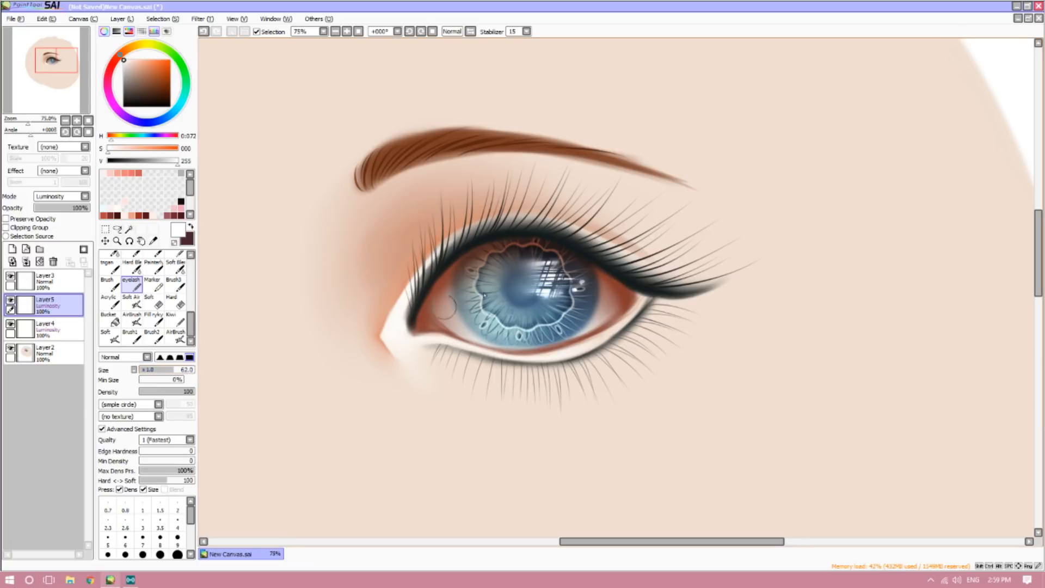
mouse_move(479, 288)
left_mouse_down()
mouse_move(468, 290)
mouse_move(491, 288)
left_mouse_up()
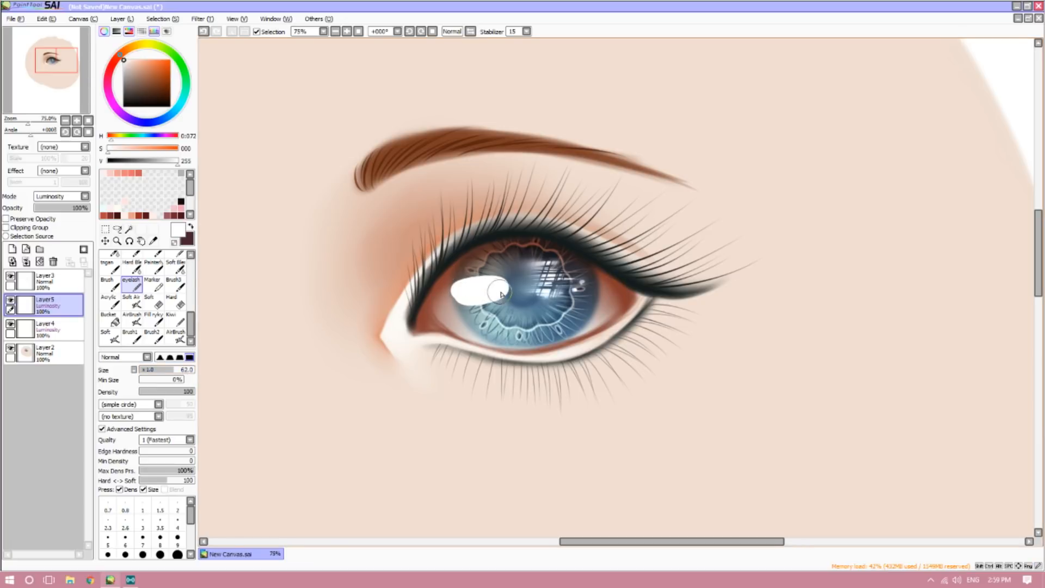
- Cut gaps through the inner-side reflection with the Hard eraser, soften it with the Soft Blend brush and set Layer5's opacity to 27%
left_click(172, 302)
left_click_drag(479, 277, 471, 305)
mouse_move(481, 276)
left_mouse_down()
mouse_move(473, 305)
mouse_move(485, 303)
left_mouse_up()
mouse_move(497, 277)
left_mouse_down()
mouse_move(492, 295)
mouse_move(464, 306)
mouse_move(457, 297)
mouse_move(502, 288)
left_mouse_up()
left_click(174, 266)
left_click_drag(76, 208, 50, 214)
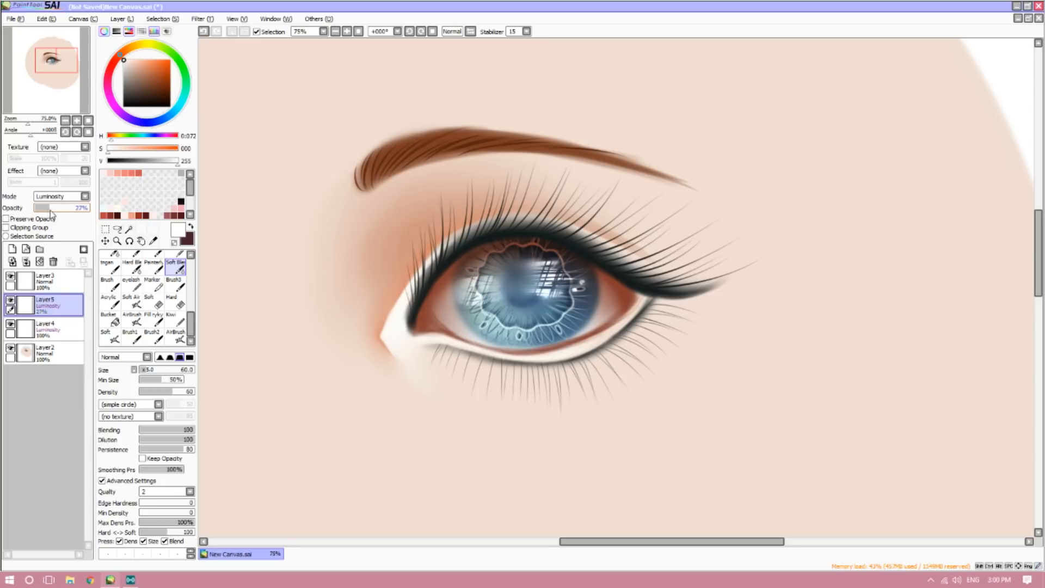
- On Layer2, airbrush the eye's inner corner in light salmon pink based on its sampled brown, at size 21
left_click(65, 120)
left_click(65, 120)
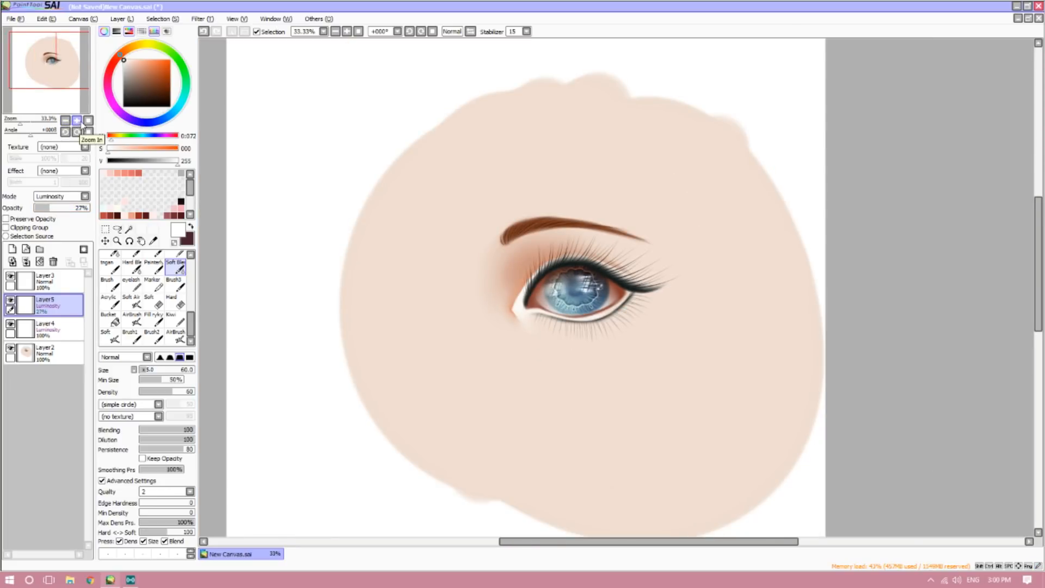
left_click(77, 121)
left_click(78, 121)
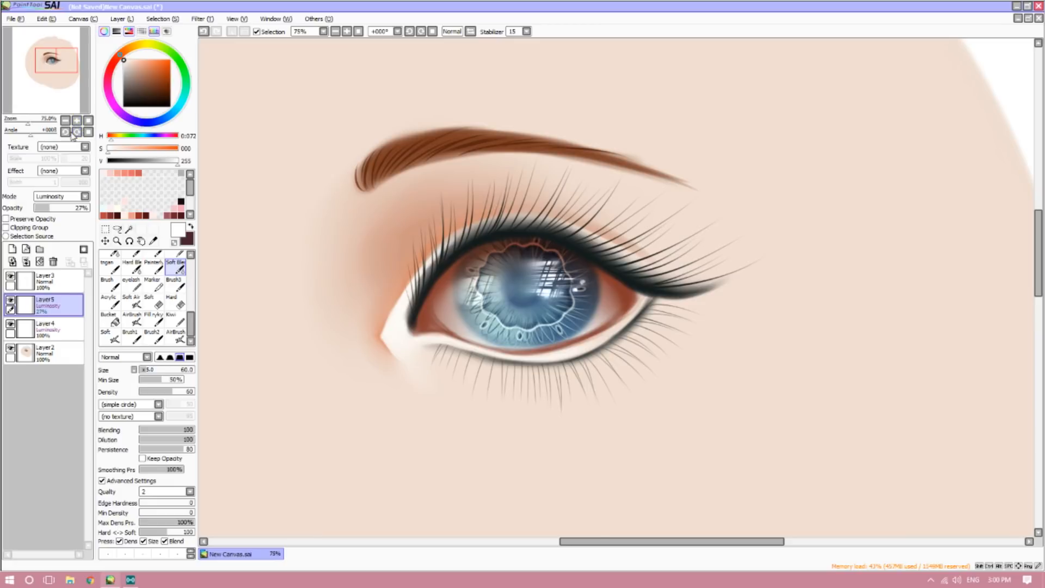
left_click(74, 357)
left_click(154, 241)
left_click(77, 120)
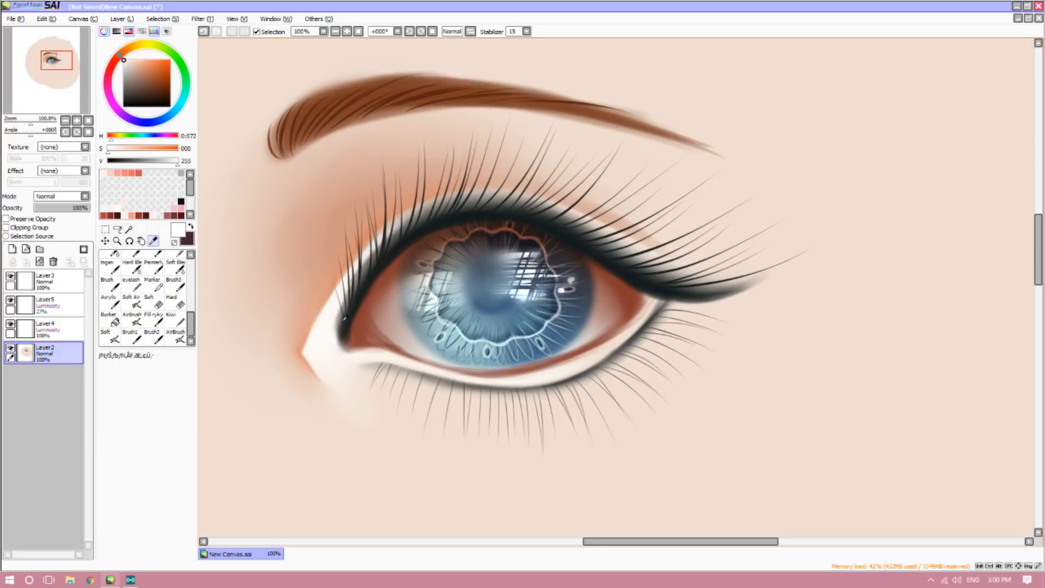
left_click(360, 333)
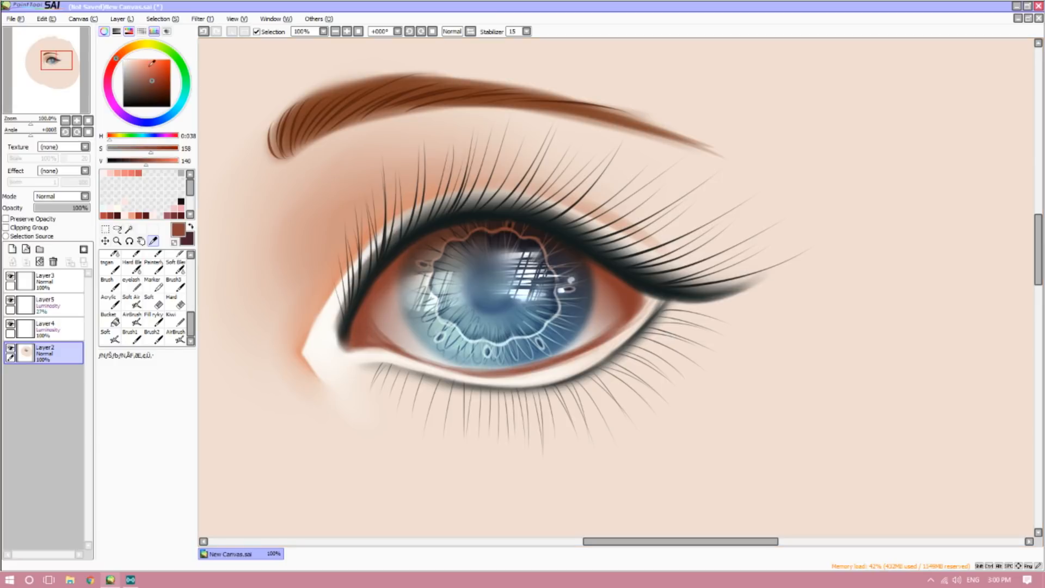
left_click(175, 336)
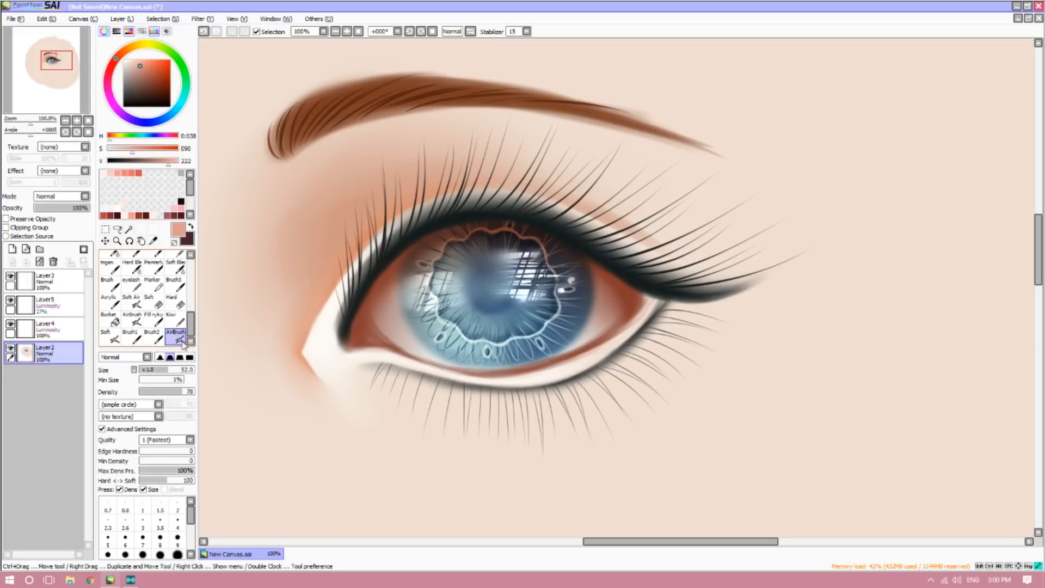
left_click_drag(153, 371, 151, 371)
mouse_move(356, 337)
left_mouse_down()
mouse_move(363, 317)
mouse_move(364, 338)
mouse_move(380, 342)
mouse_move(365, 318)
mouse_move(367, 341)
mouse_move(373, 334)
mouse_move(362, 337)
mouse_move(365, 316)
mouse_move(380, 343)
mouse_move(364, 337)
mouse_move(402, 344)
left_mouse_up()
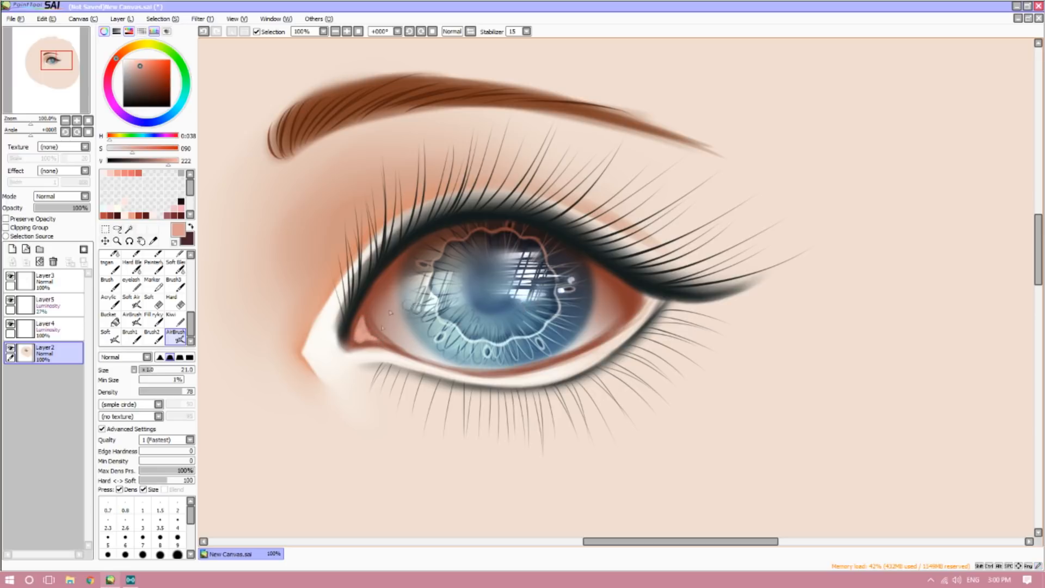
- Airbrush small near-white, pink-tinted highlights onto the pink inner corner of the eye at size 21
left_click_drag(139, 64, 129, 60)
mouse_move(367, 329)
left_mouse_down()
mouse_move(365, 338)
mouse_move(366, 326)
mouse_move(387, 345)
left_mouse_up()
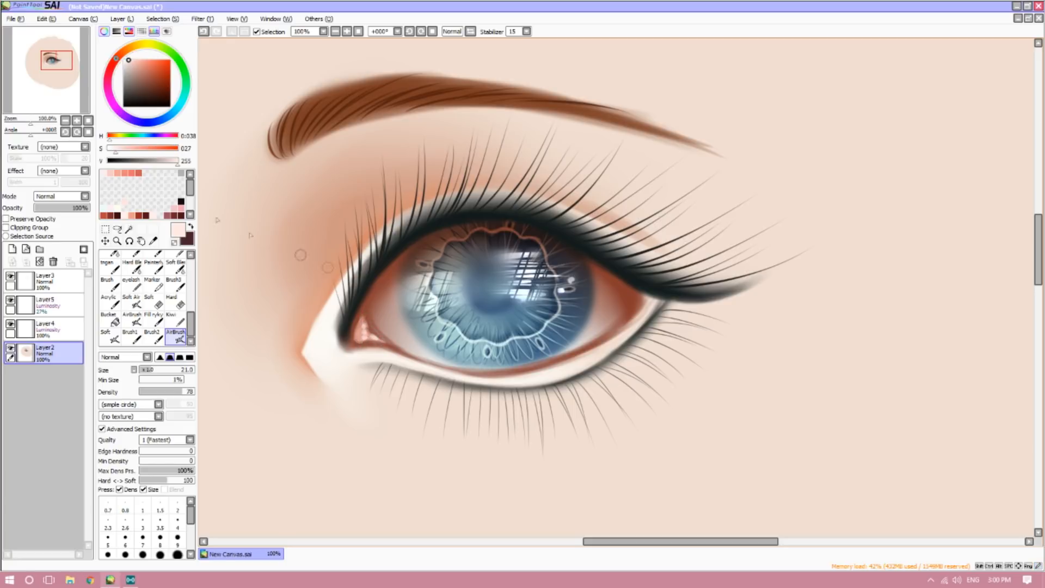
left_click(65, 121)
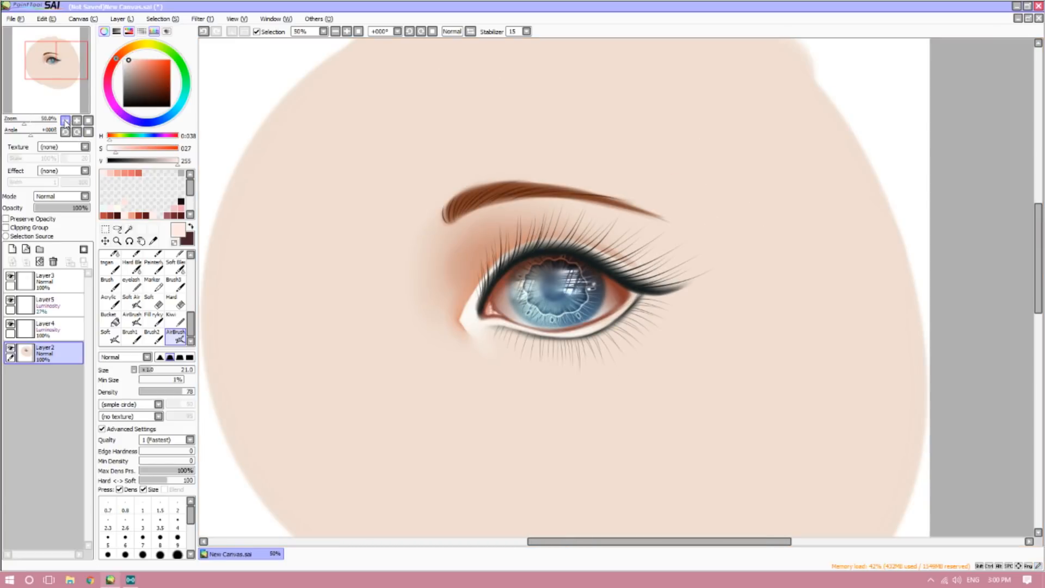